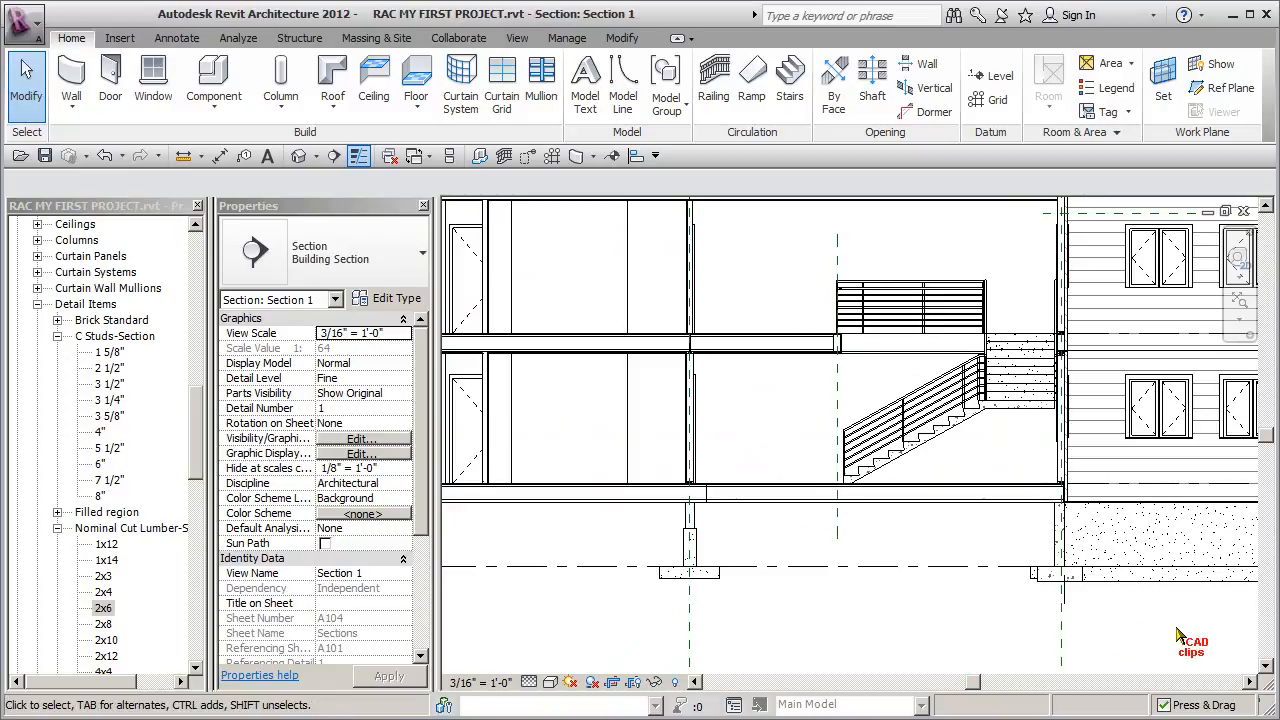
Start a Cut Profile edit on the boundary between faces where the right-hand foundation wall meets its footing.
scroll(1090, 588, up, 5)
middle_drag(1008, 548, 855, 528)
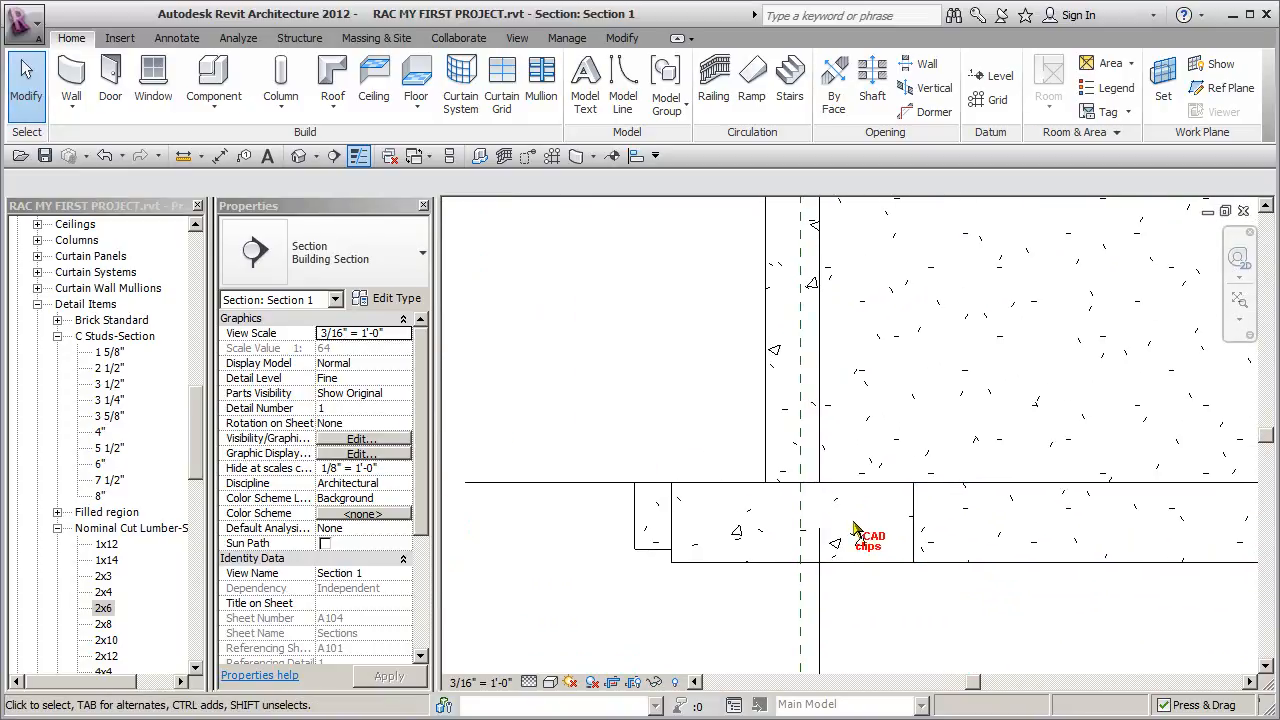
scroll(845, 510, up, 2)
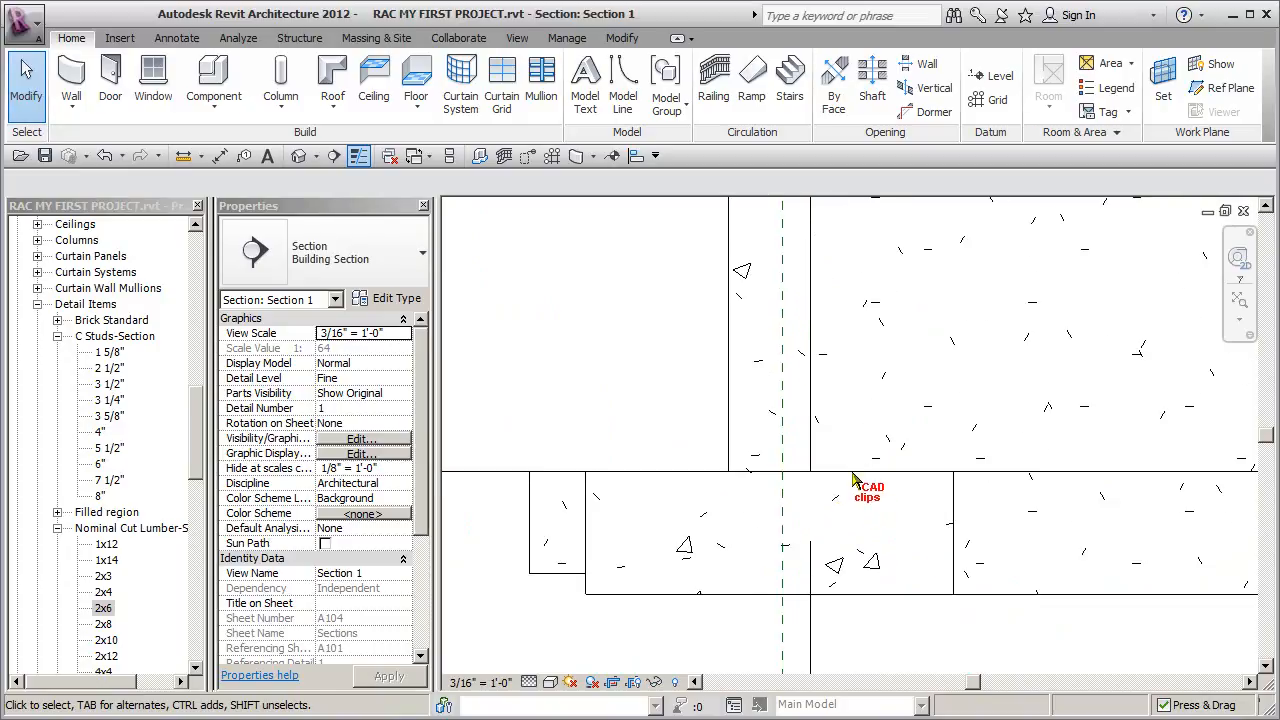
click(516, 38)
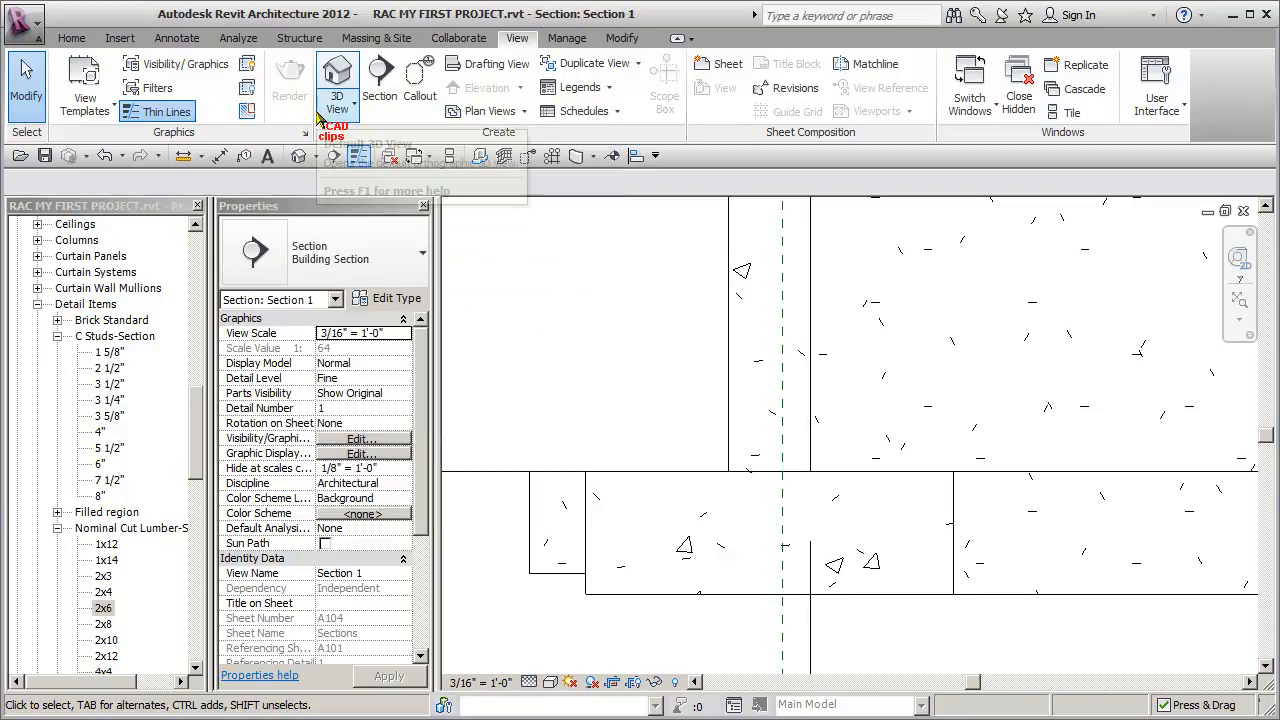
click(249, 112)
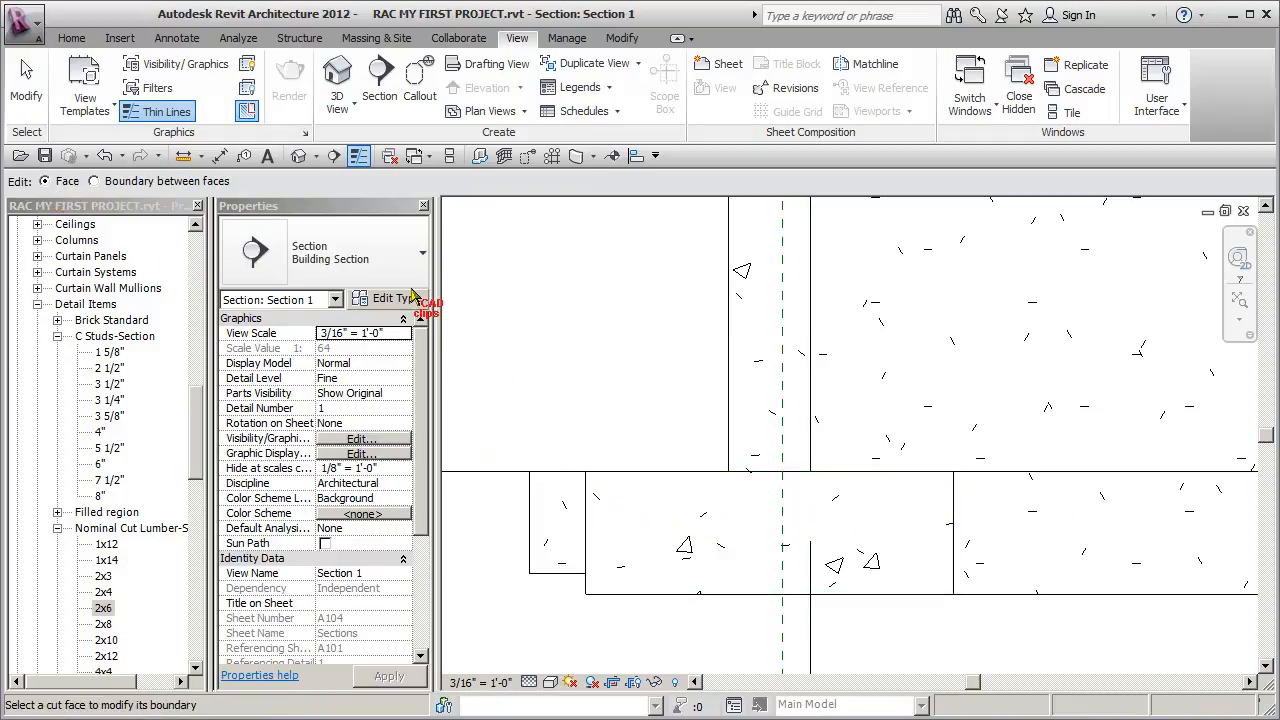
click(95, 181)
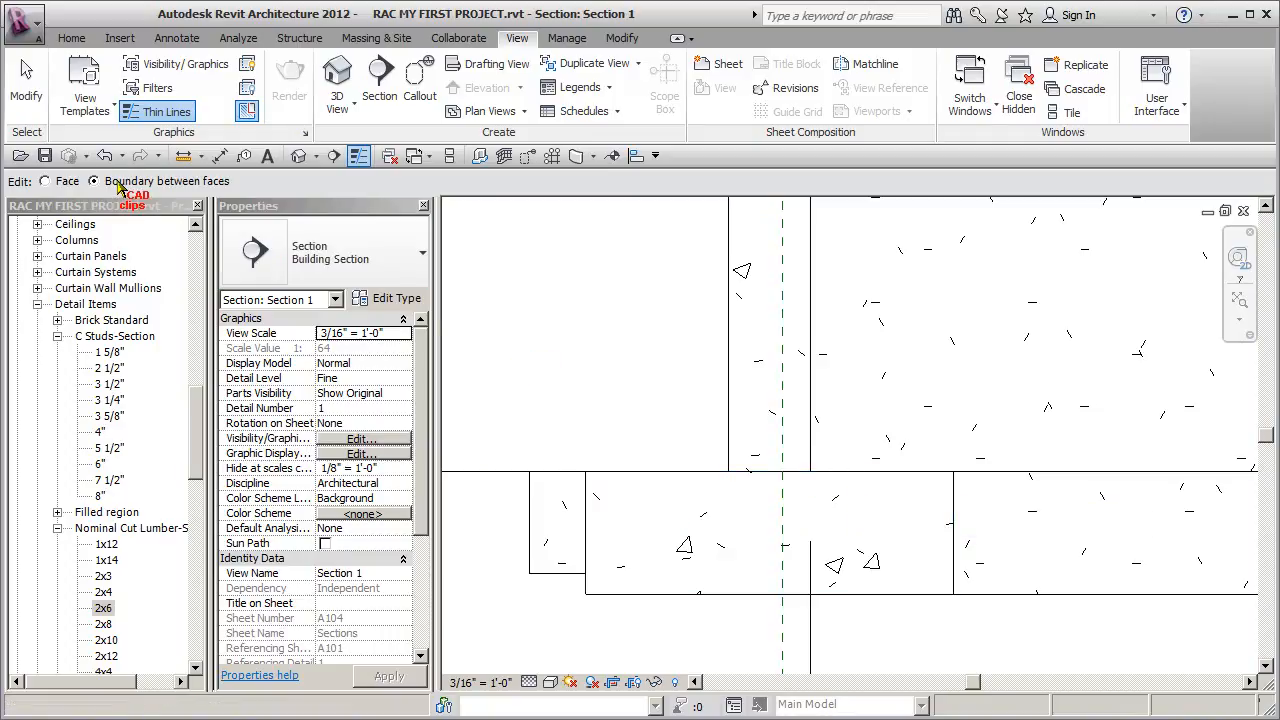
click(760, 478)
scroll(763, 485, up, 2)
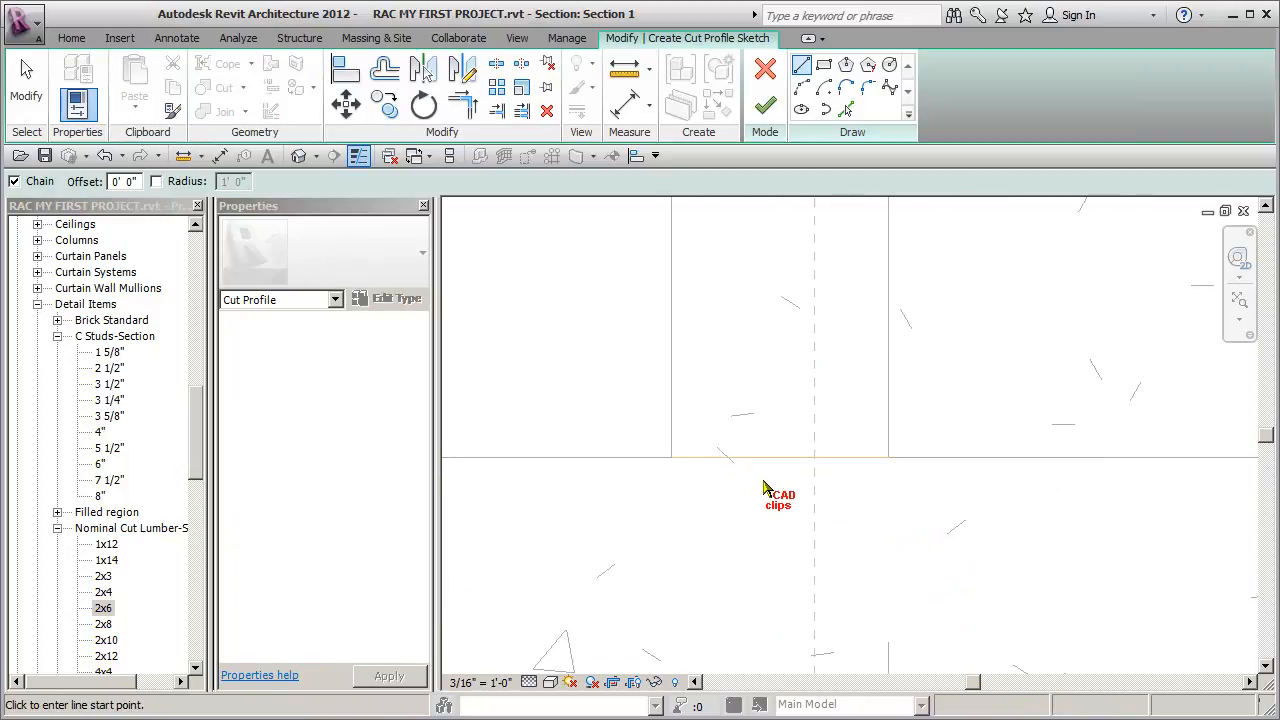
Sketch a rectangular keyway about 4" wide and 2" deep down into the footing from the wall boundary, and finish the sketch.
click(720, 460)
click(719, 512)
click(827, 512)
click(827, 460)
key(Escape)
key(Escape)
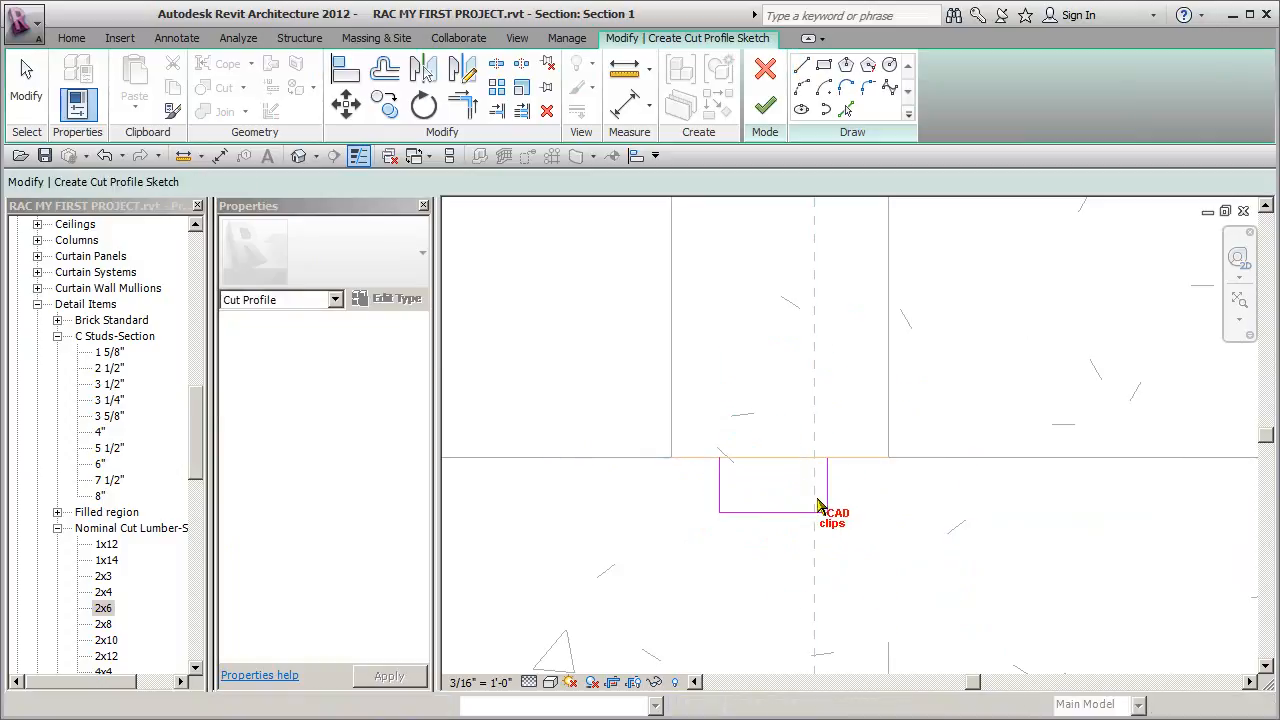
click(827, 490)
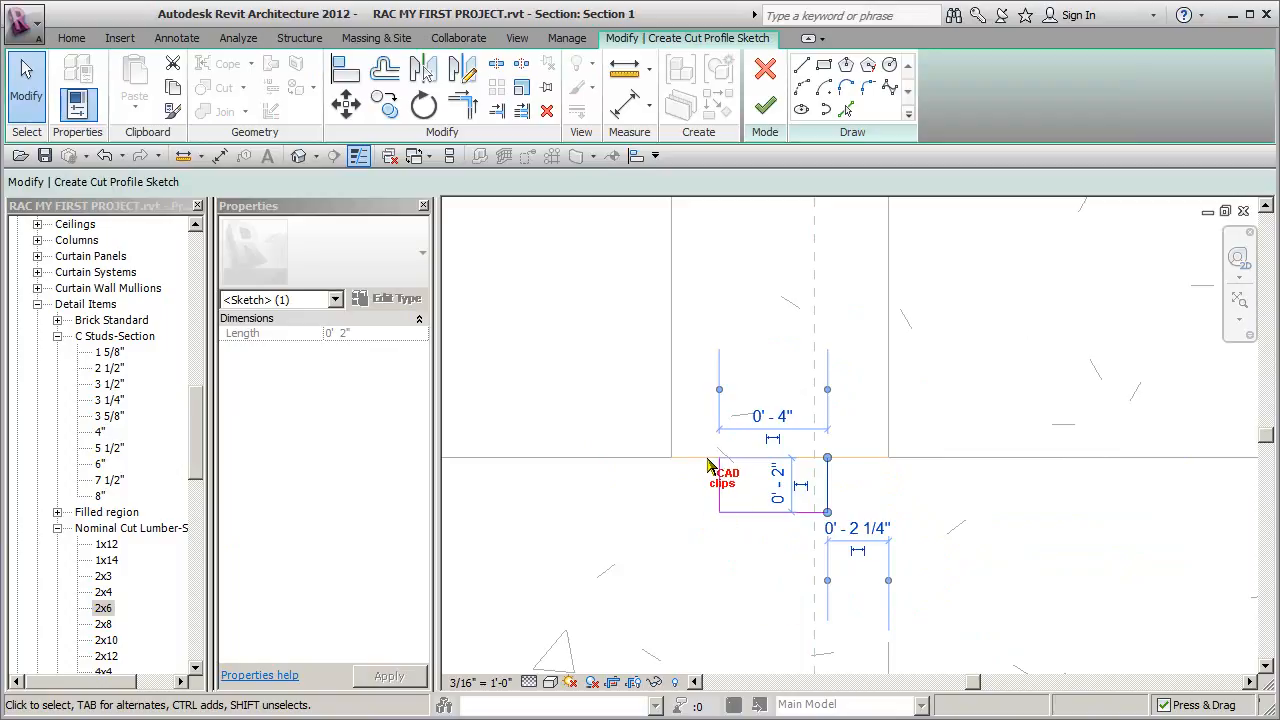
click(694, 490)
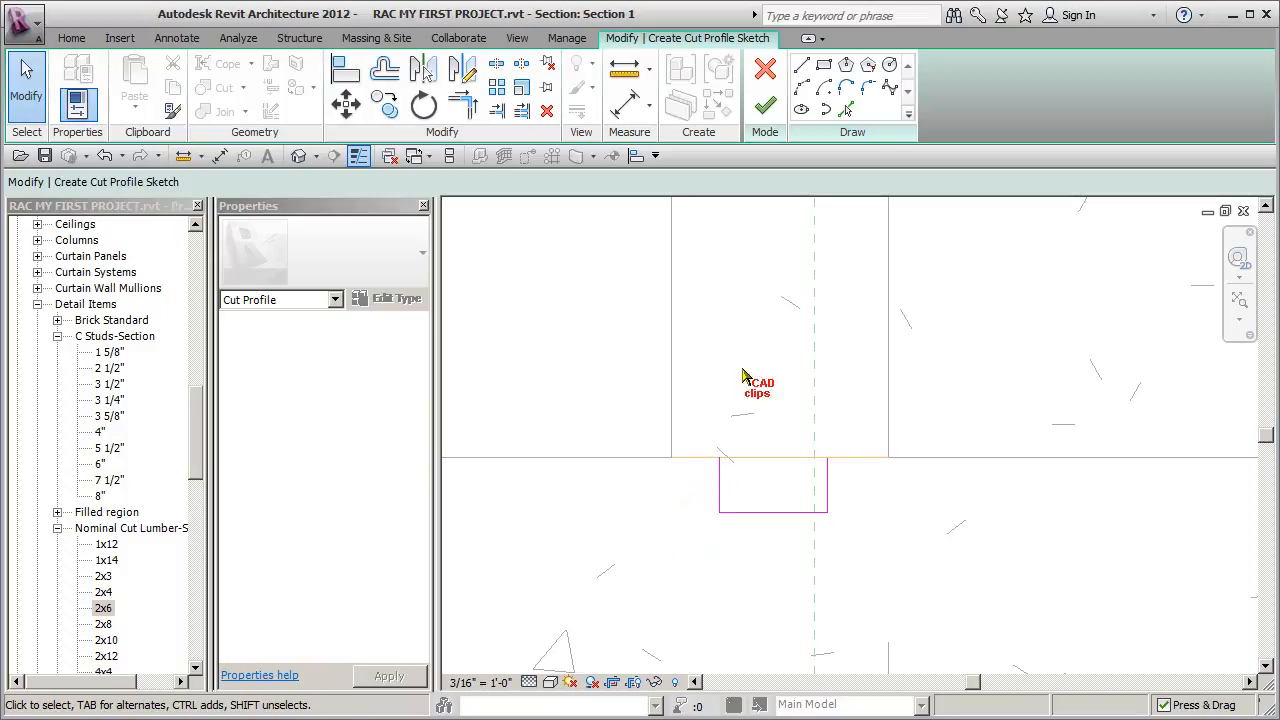
click(765, 105)
click(920, 491)
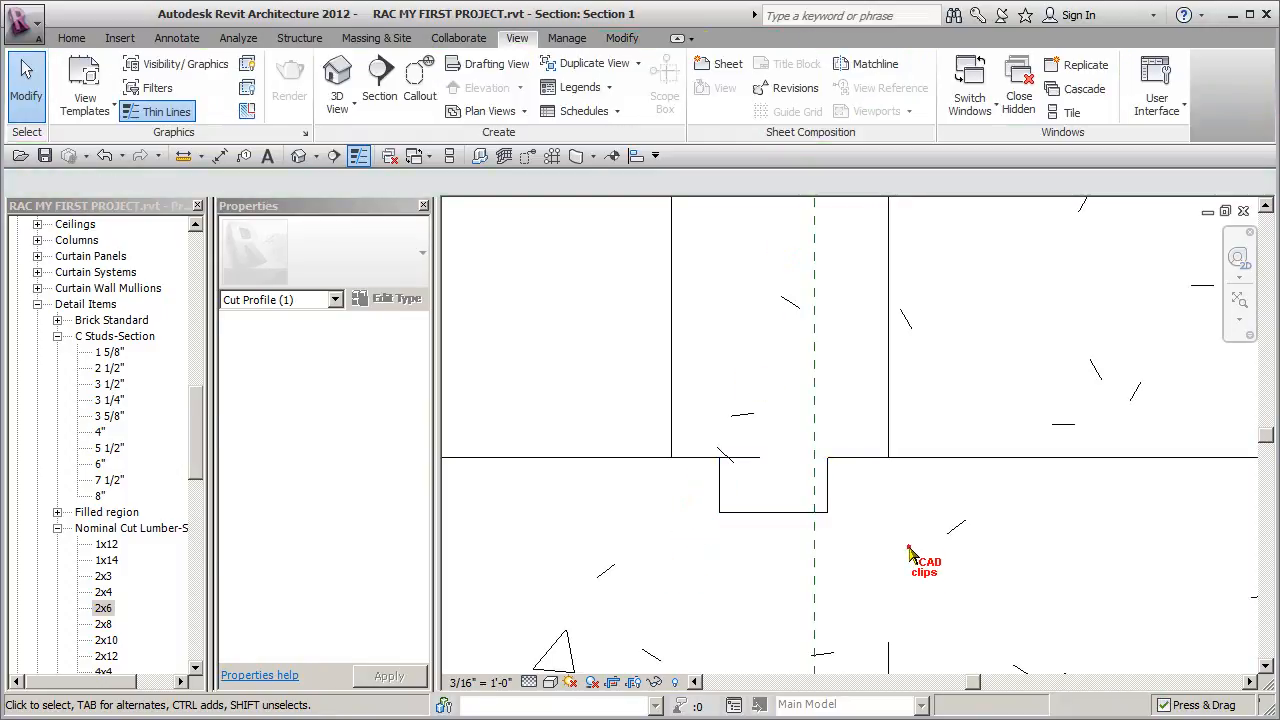
Try to copy the keyway cut profile to the footing of the foundation wall at the opposite end of the building.
scroll(832, 512, down, 3)
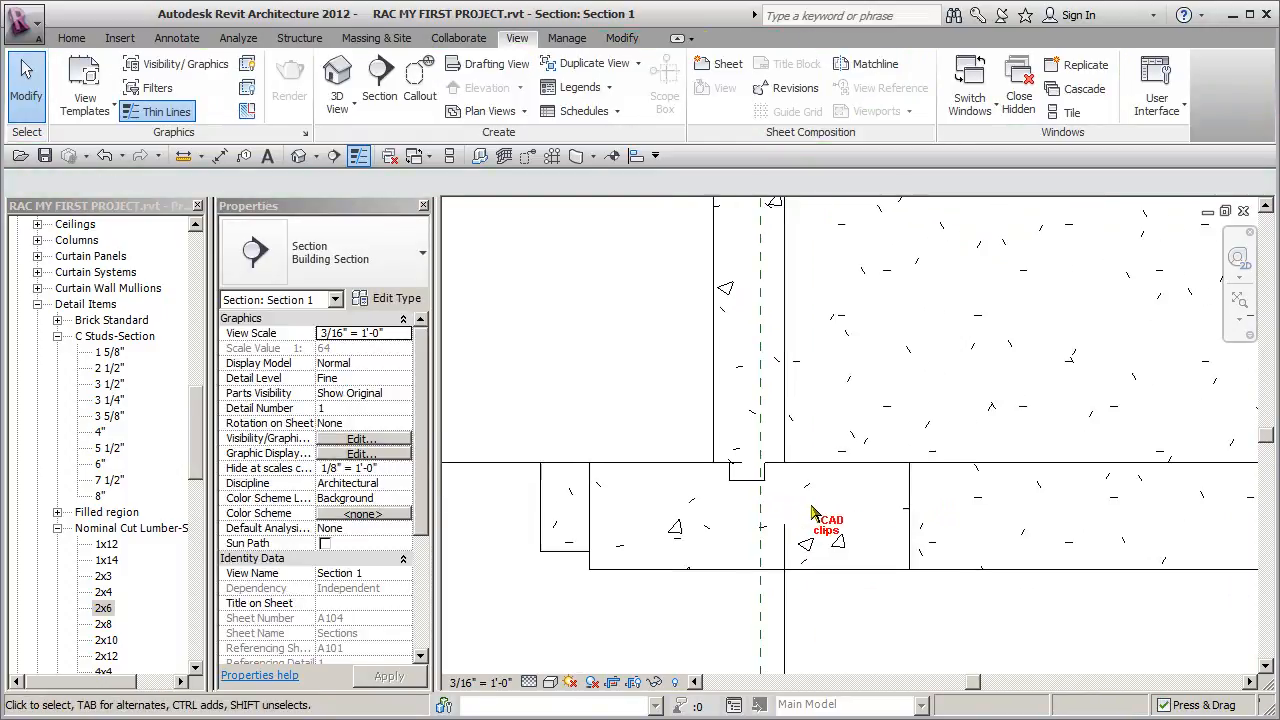
click(757, 489)
click(747, 511)
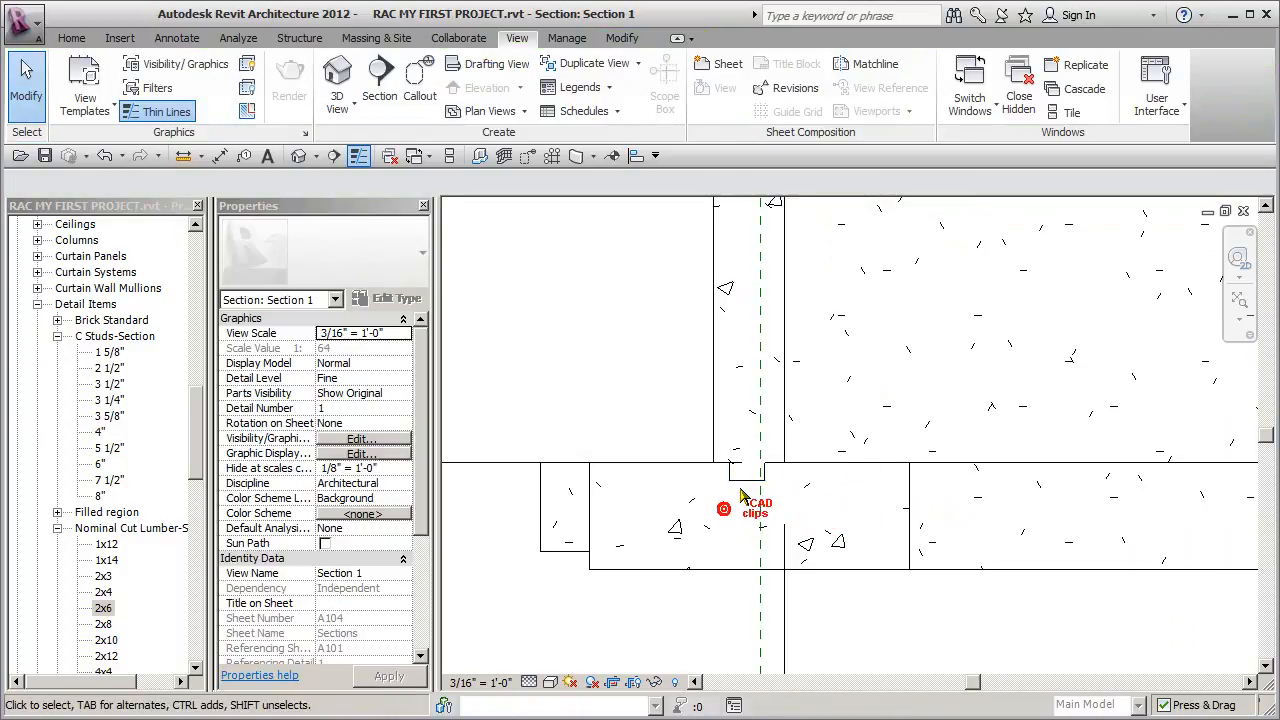
click(737, 480)
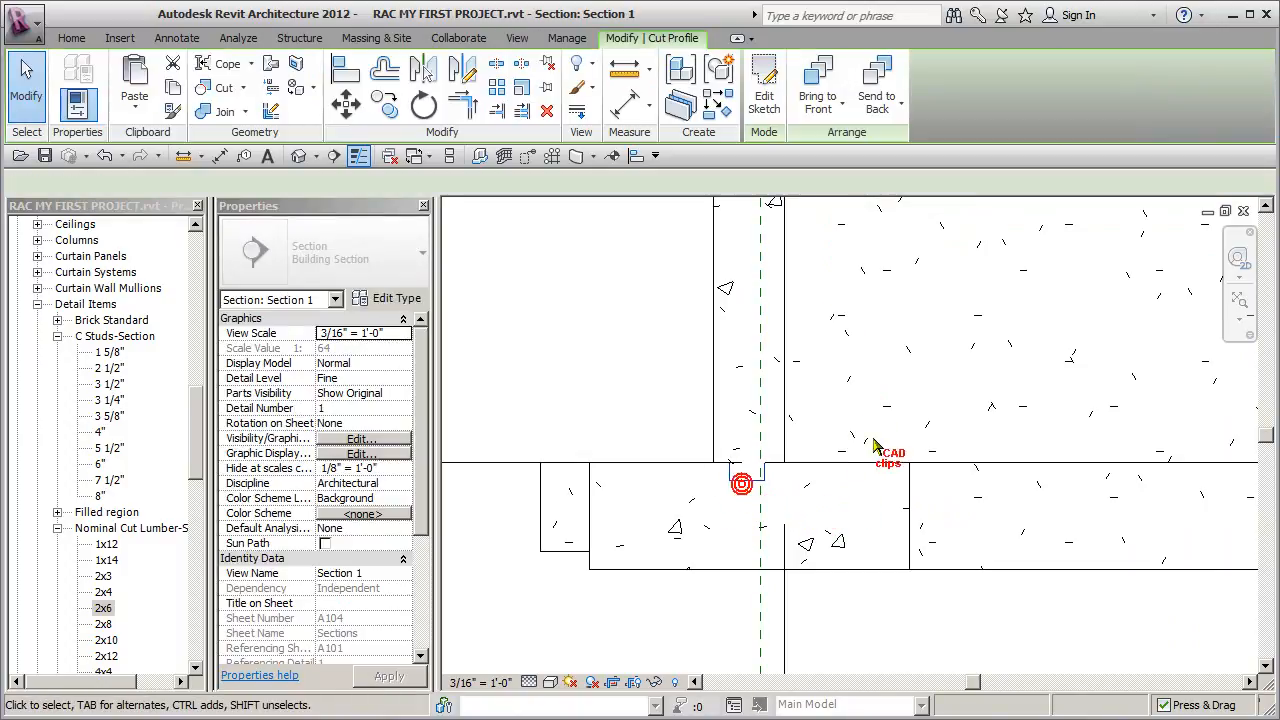
click(384, 104)
click(908, 470)
scroll(750, 490, down, 4)
middle_drag(630, 494, 1012, 494)
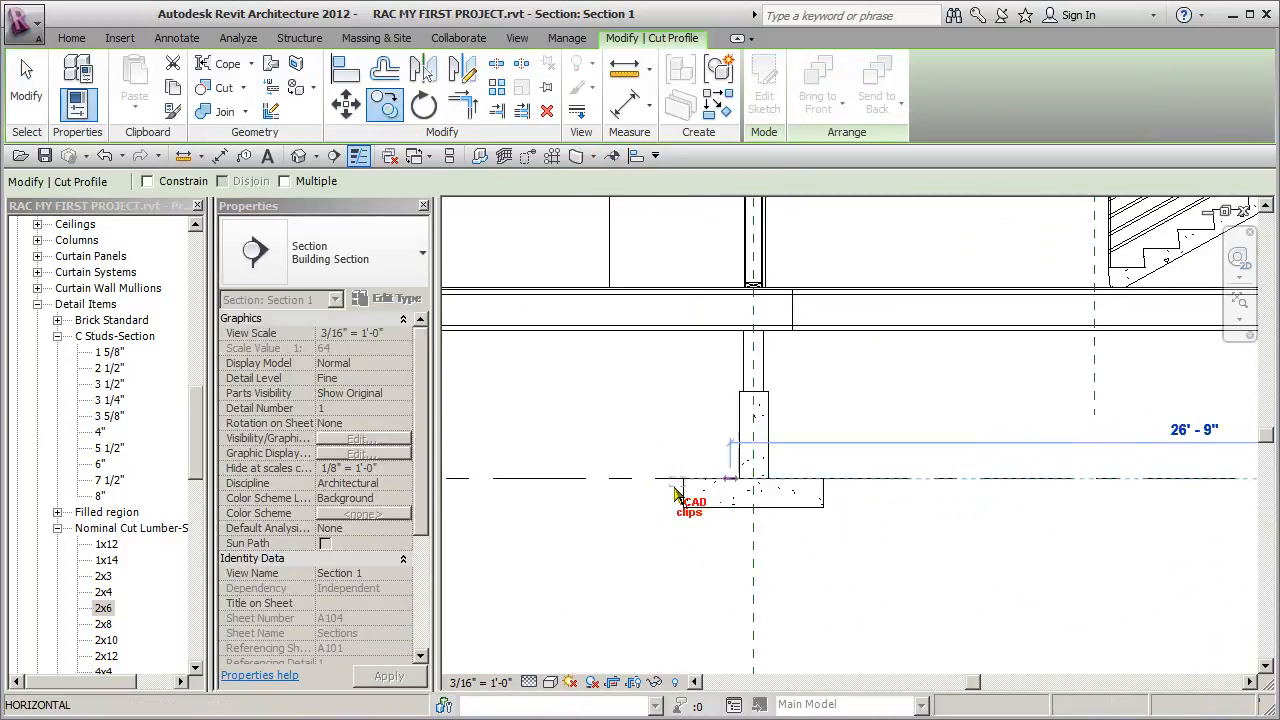
middle_drag(680, 493, 974, 494)
middle_drag(570, 494, 769, 488)
scroll(700, 484, up, 4)
click(685, 470)
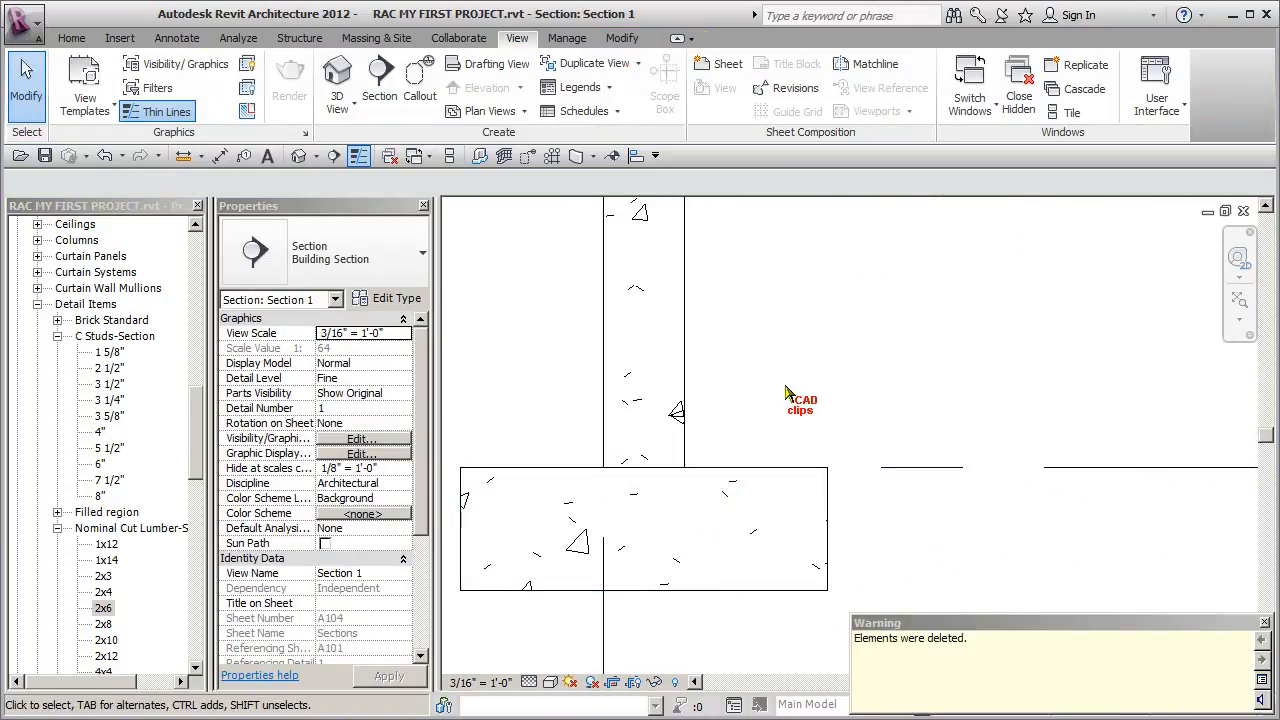
Sketch a keyway cut profile about 4 3/4" wide and 2" deep on the boundary between the opposite foundation wall and its footing.
middle_drag(734, 420, 788, 428)
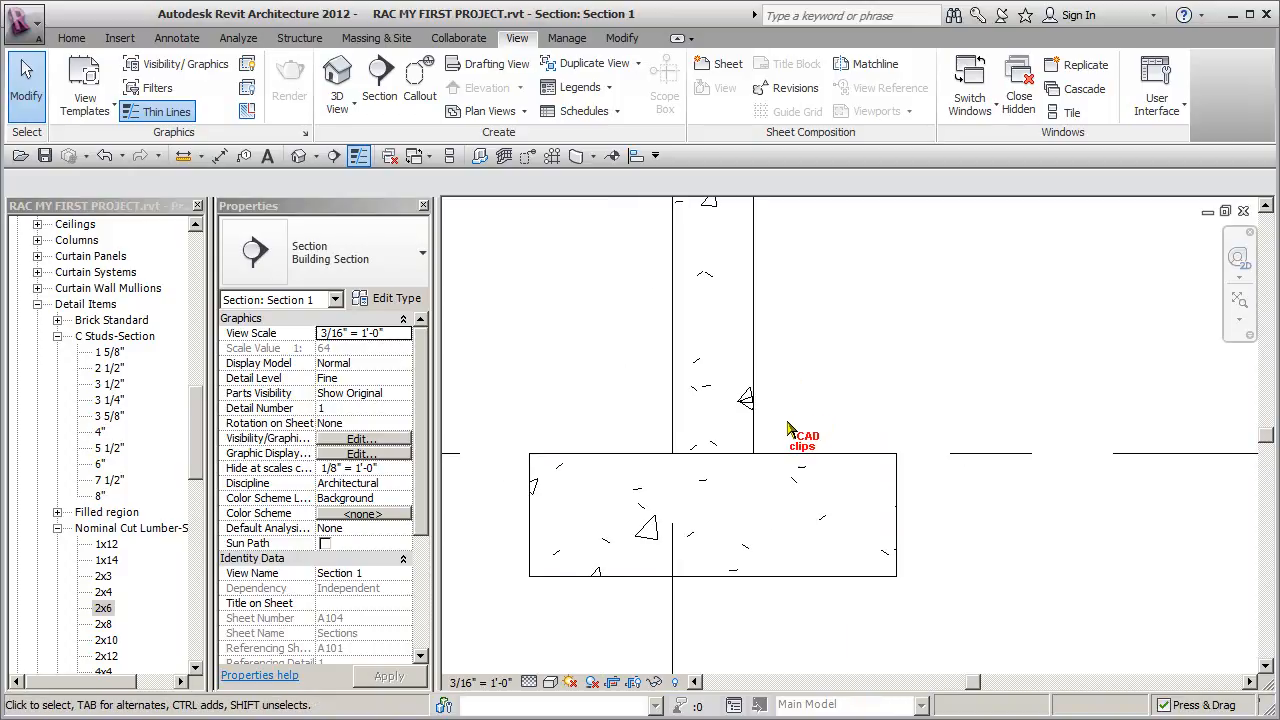
click(246, 112)
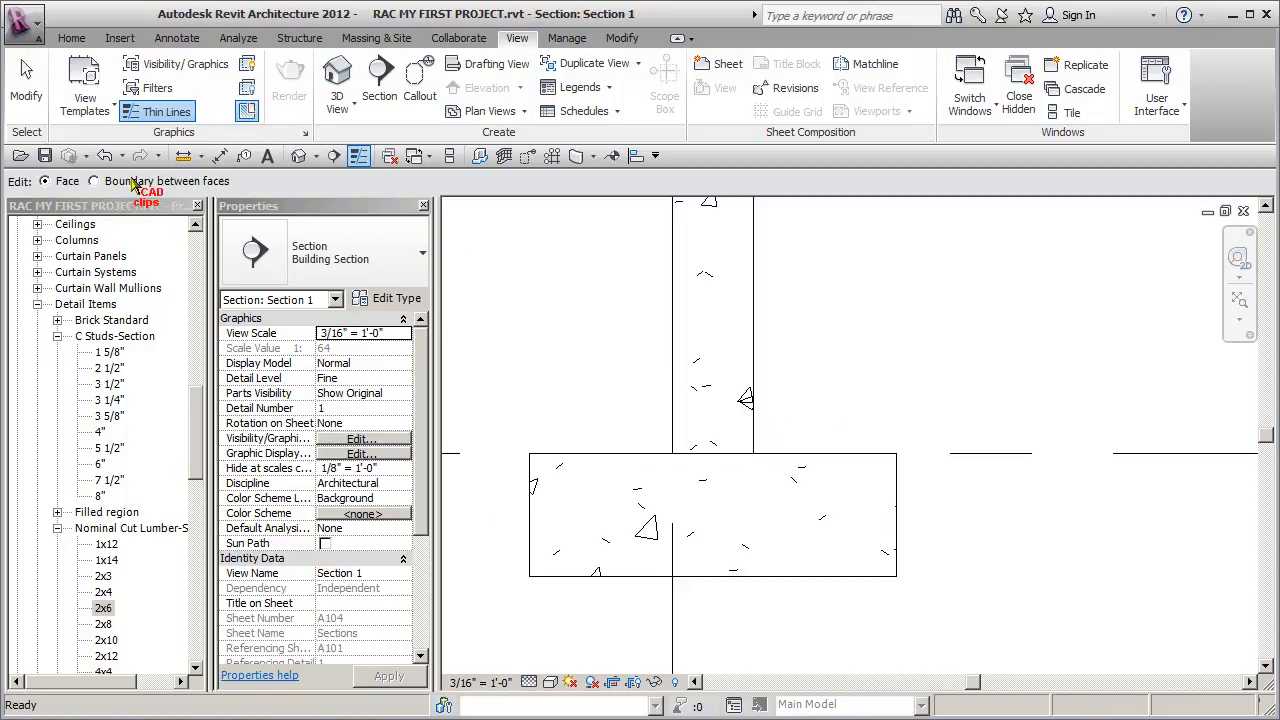
click(748, 453)
scroll(690, 495, up, 4)
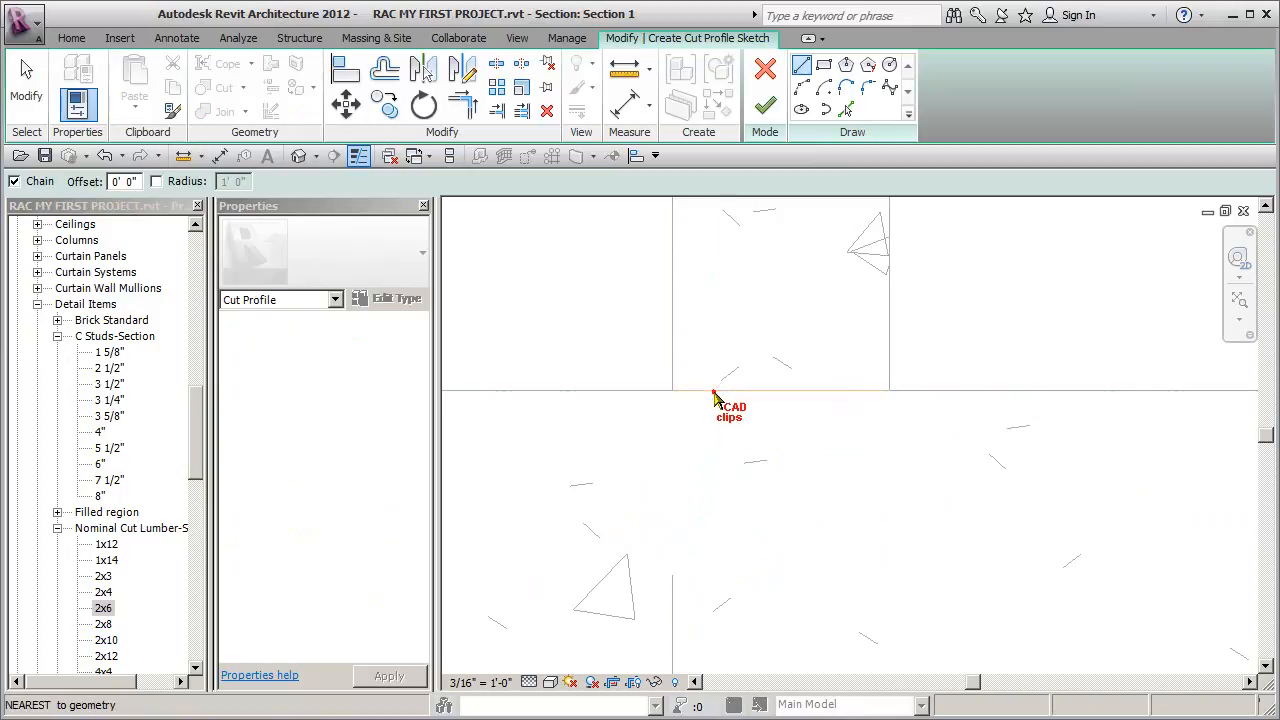
click(714, 392)
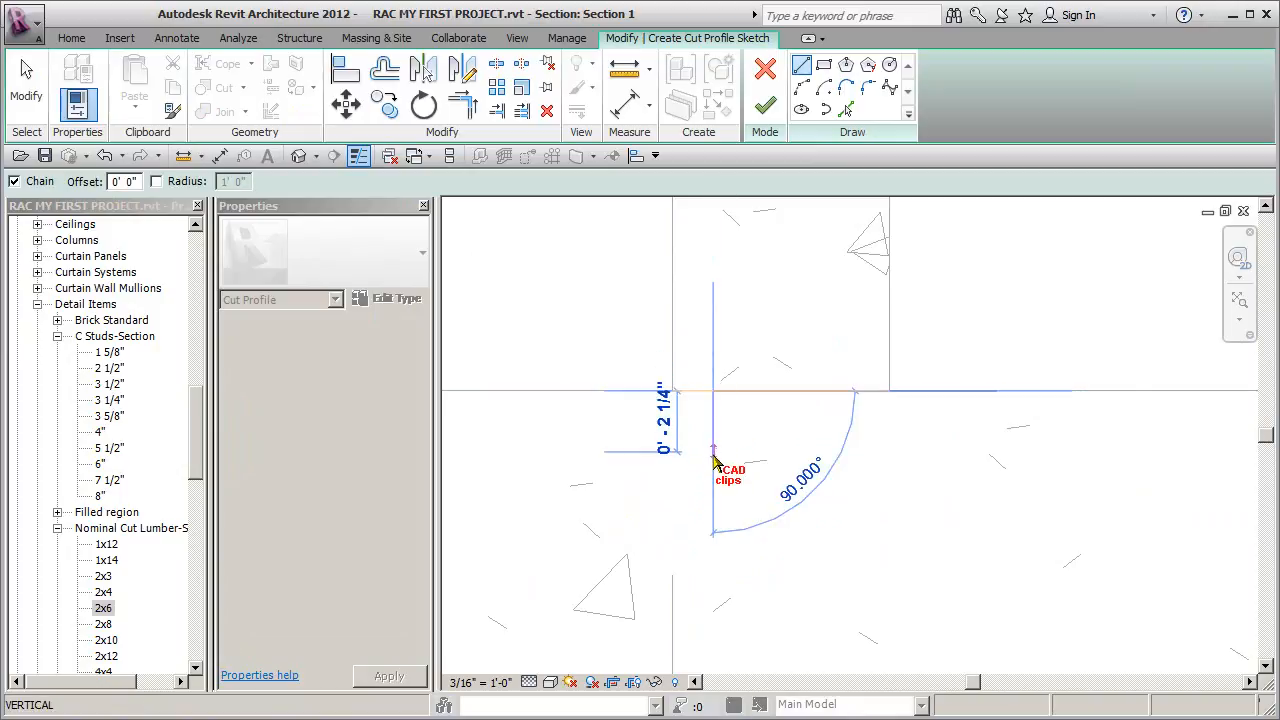
click(713, 445)
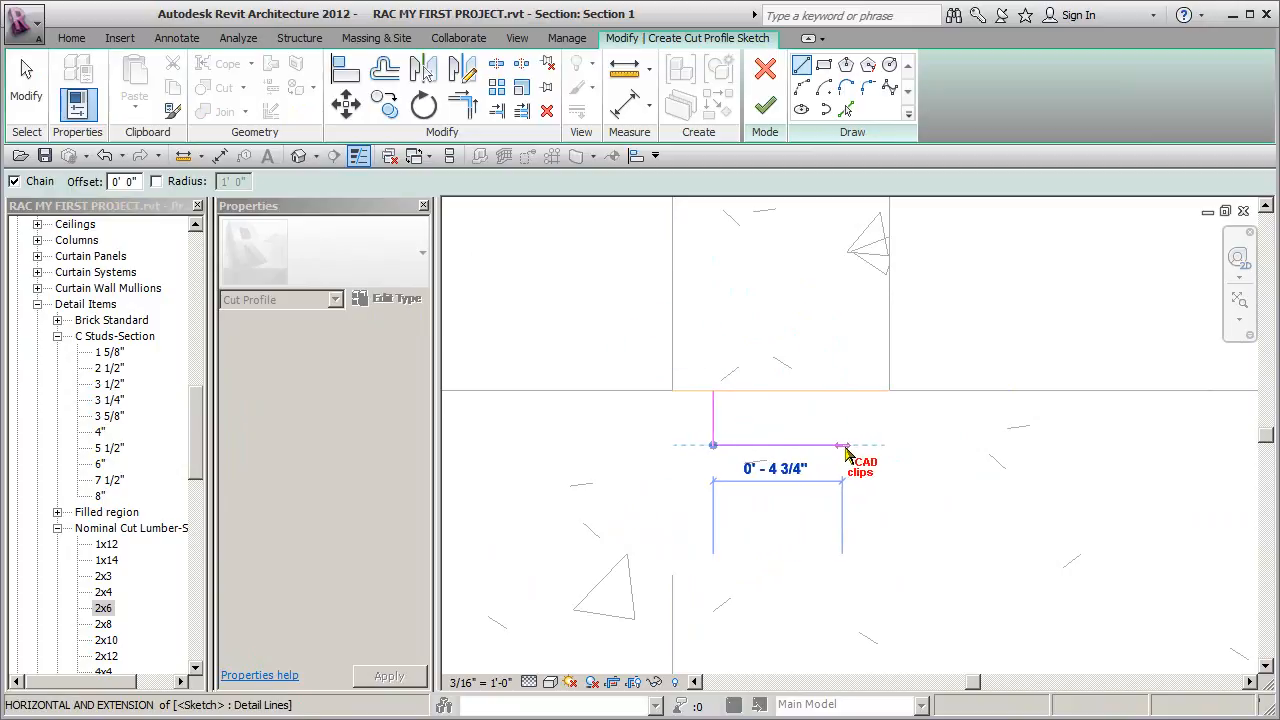
click(842, 445)
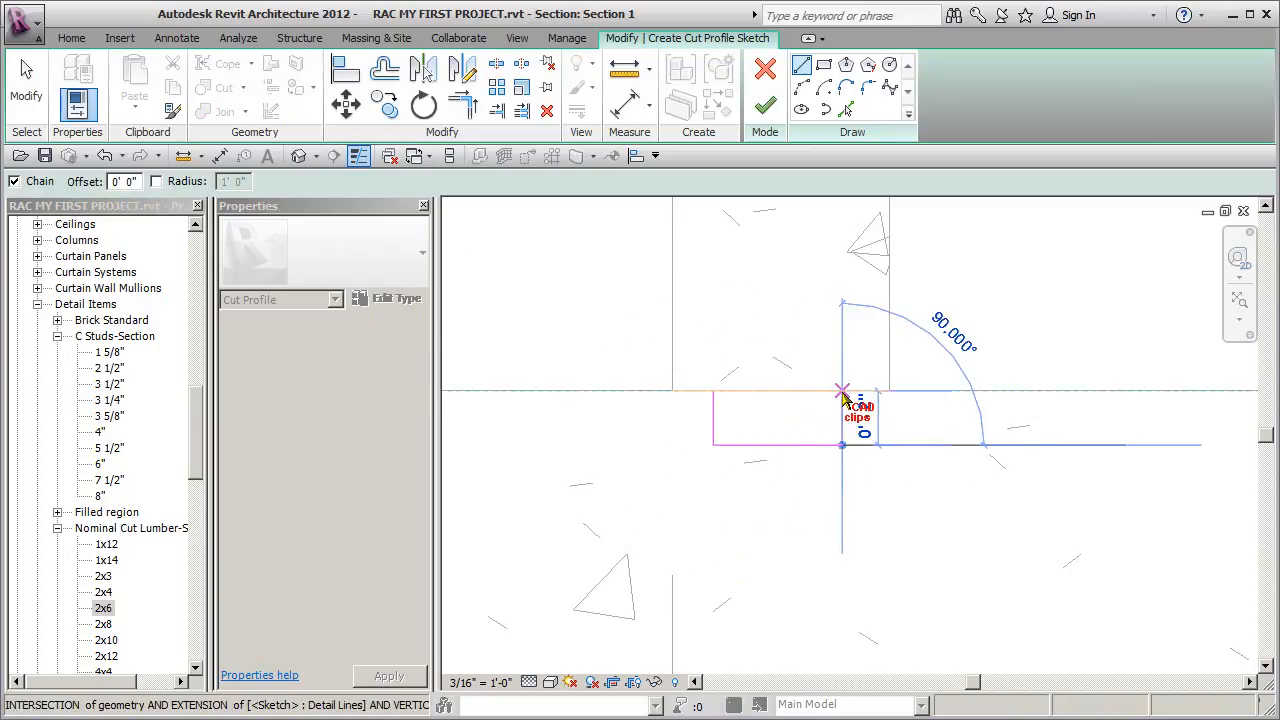
click(842, 391)
key(Escape)
key(Escape)
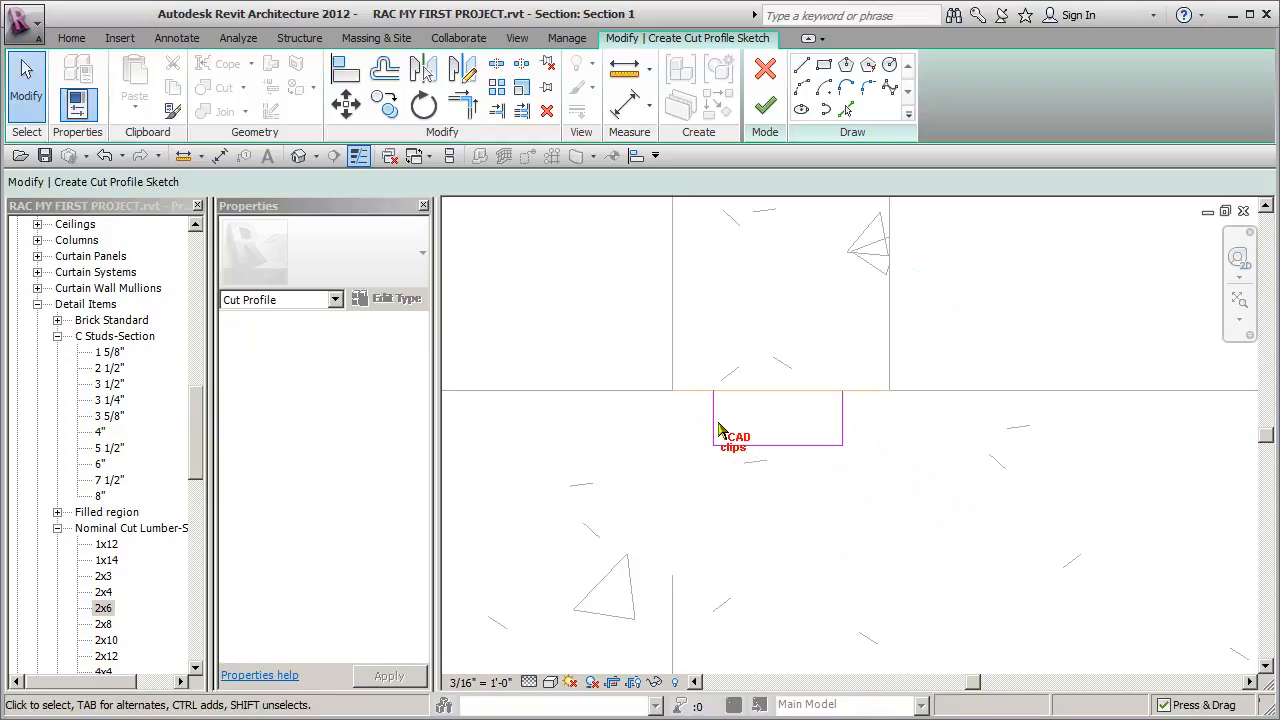
Narrow the keyway sketch to match the first keyway's width, center it under the foundation wall, and finish the cut profile.
click(714, 440)
click(781, 460)
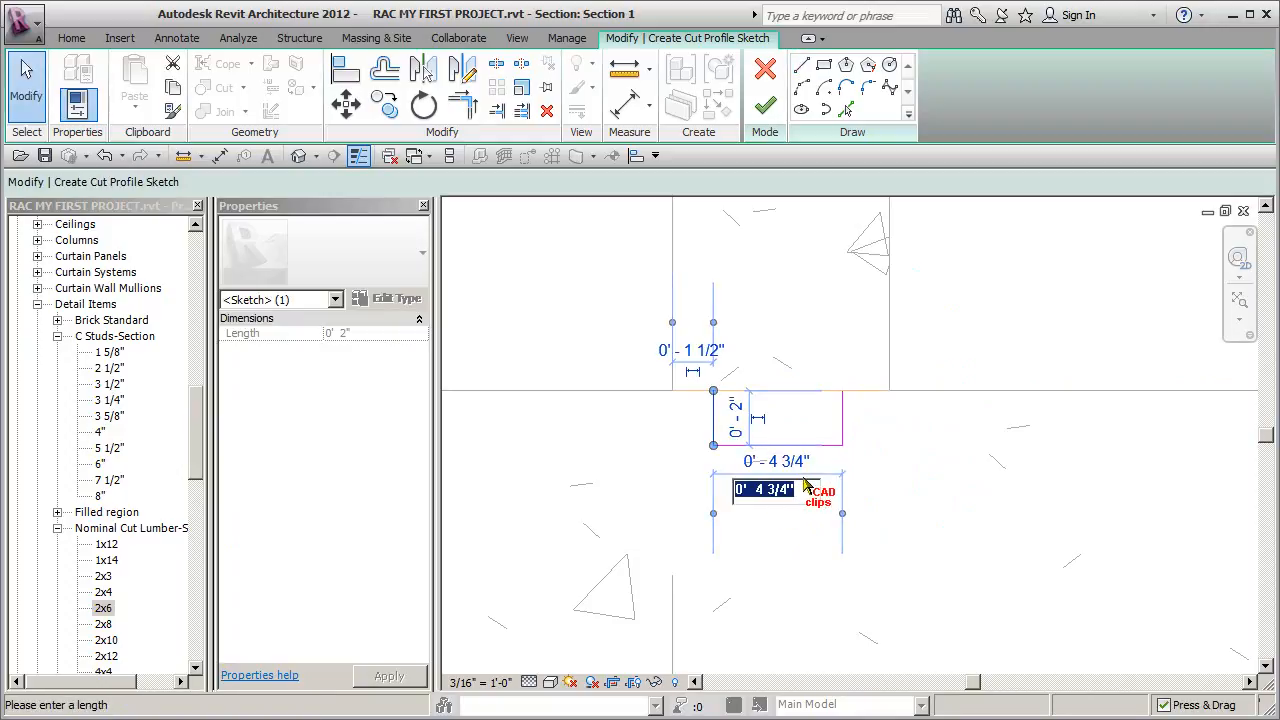
click(906, 487)
drag(689, 477, 903, 377)
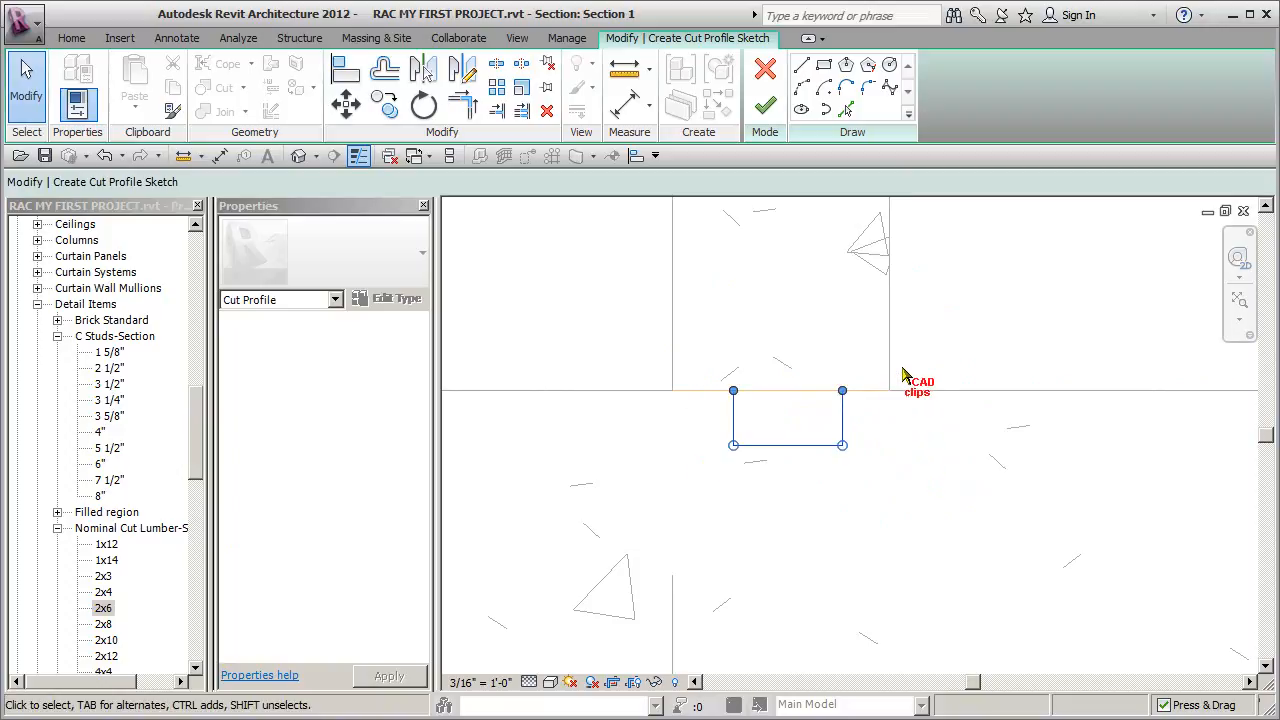
click(895, 530)
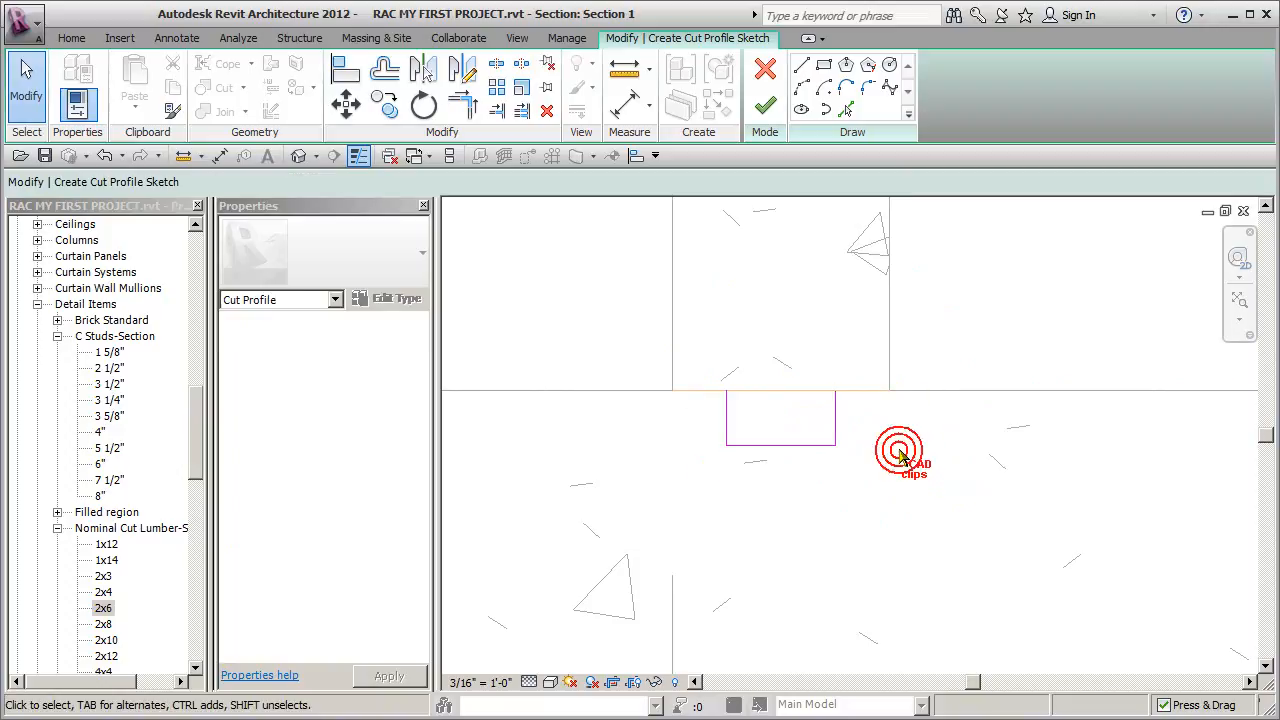
click(765, 105)
key(Escape)
Hide the 01 T / Ftg level line in the section view, and undo the hiding.
scroll(903, 530, down, 5)
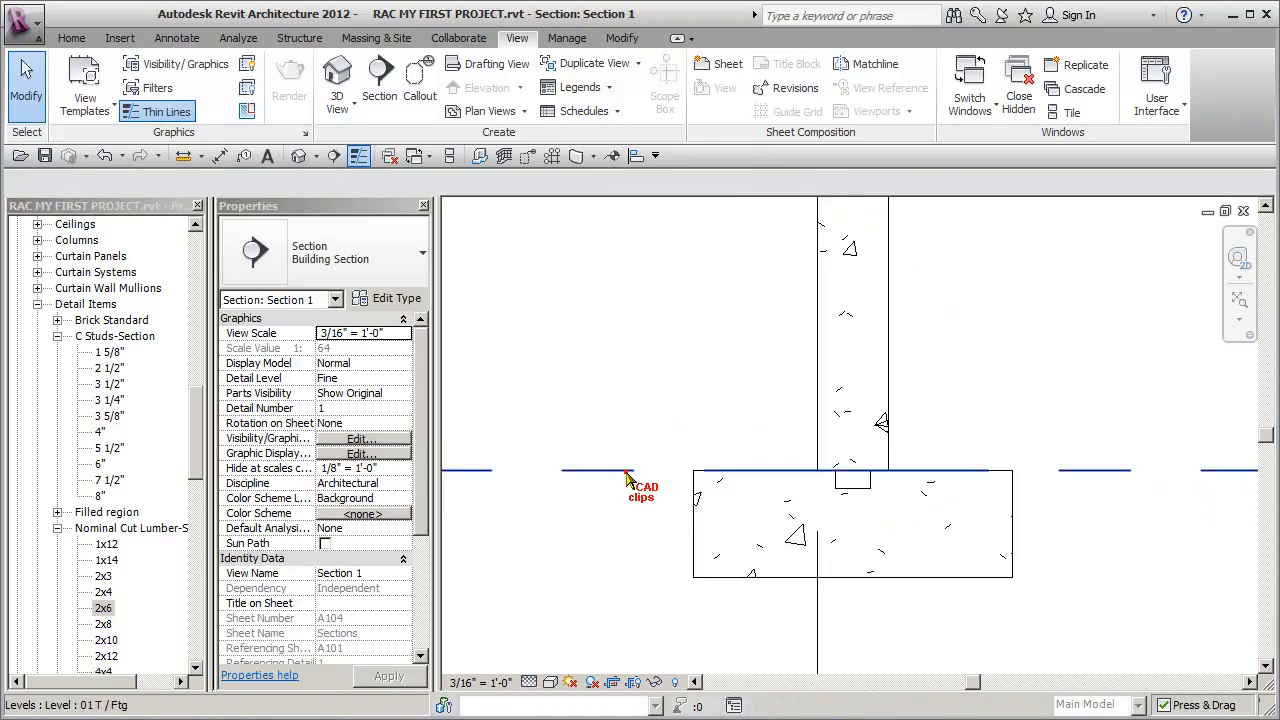
click(627, 470)
click(591, 64)
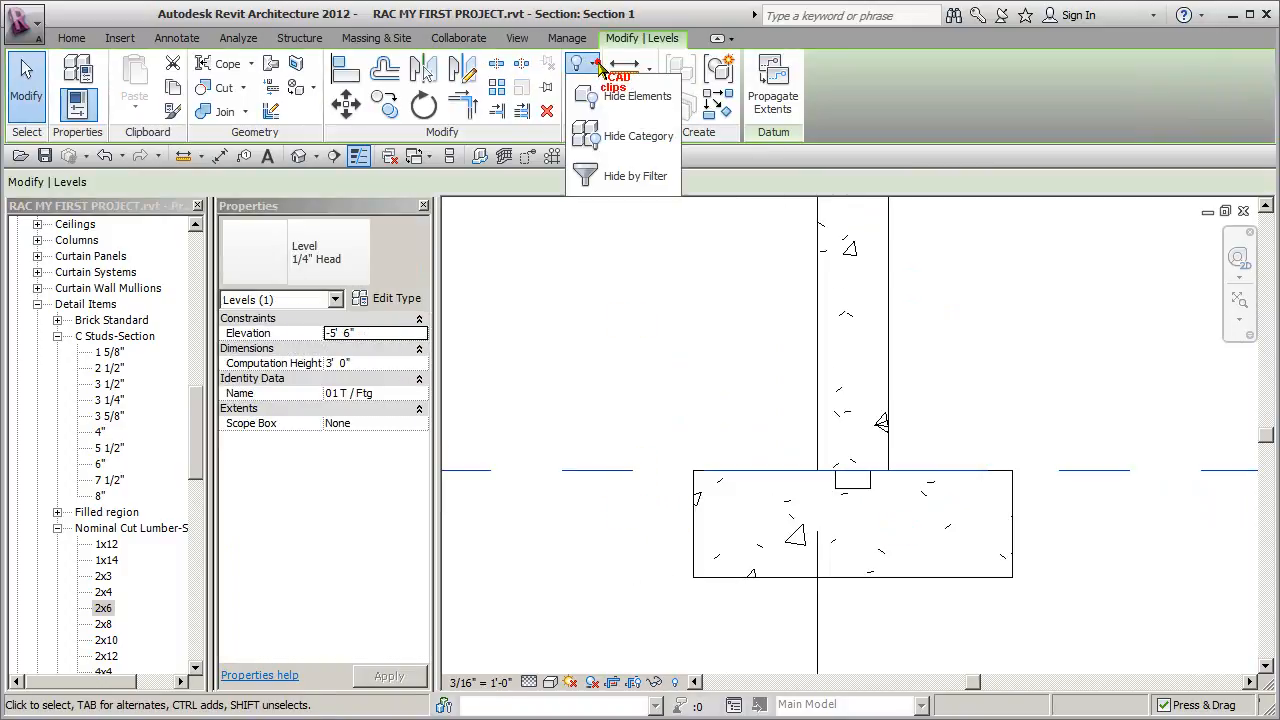
click(612, 66)
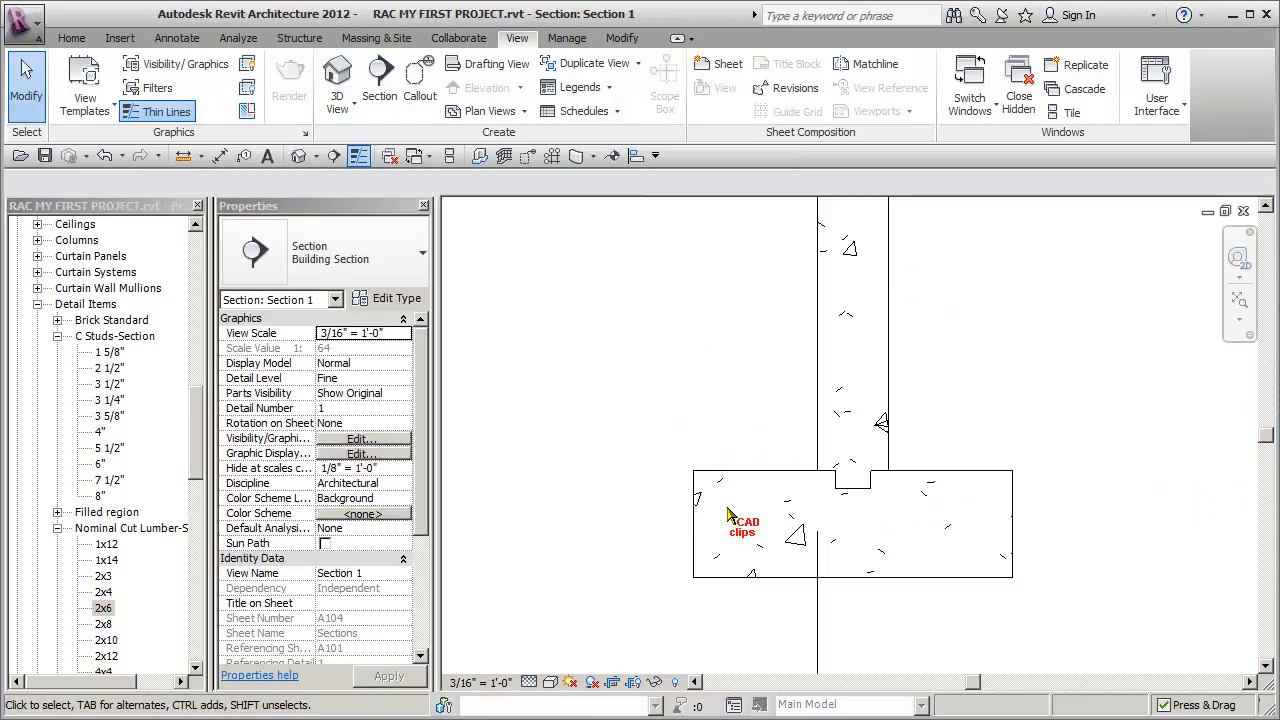
scroll(995, 522, down, 2)
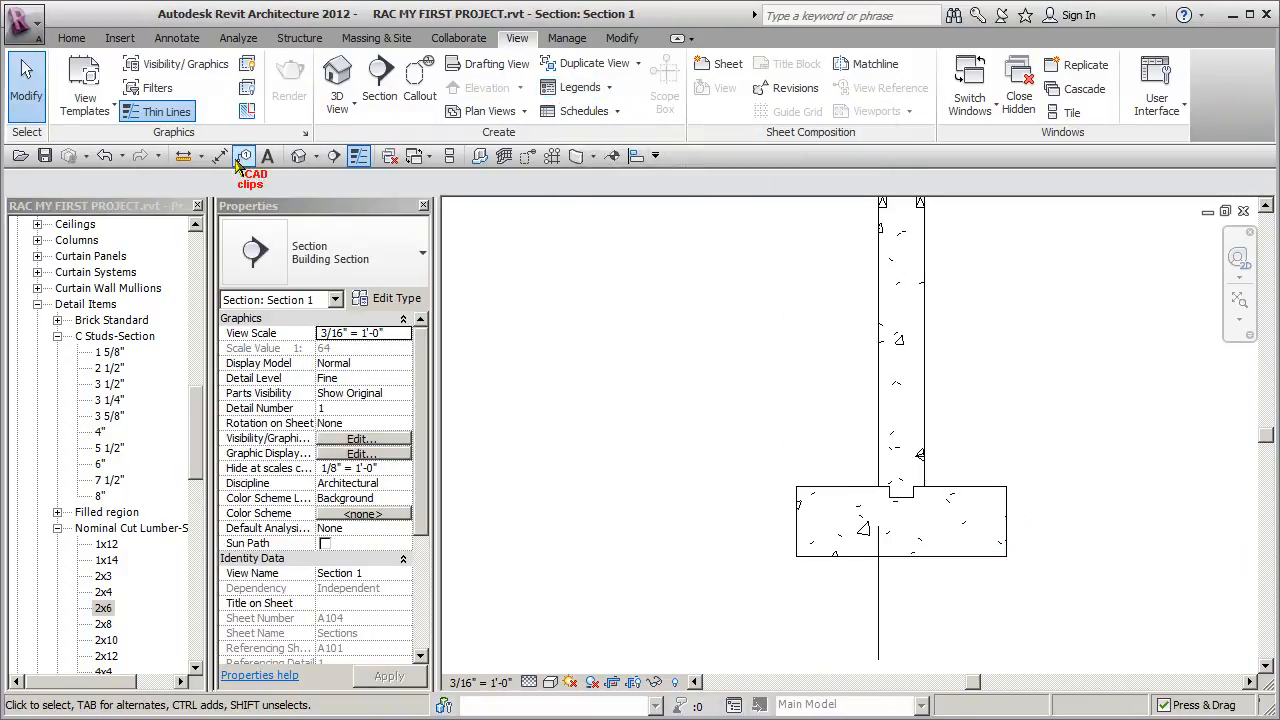
click(105, 158)
scroll(613, 468, down, 3)
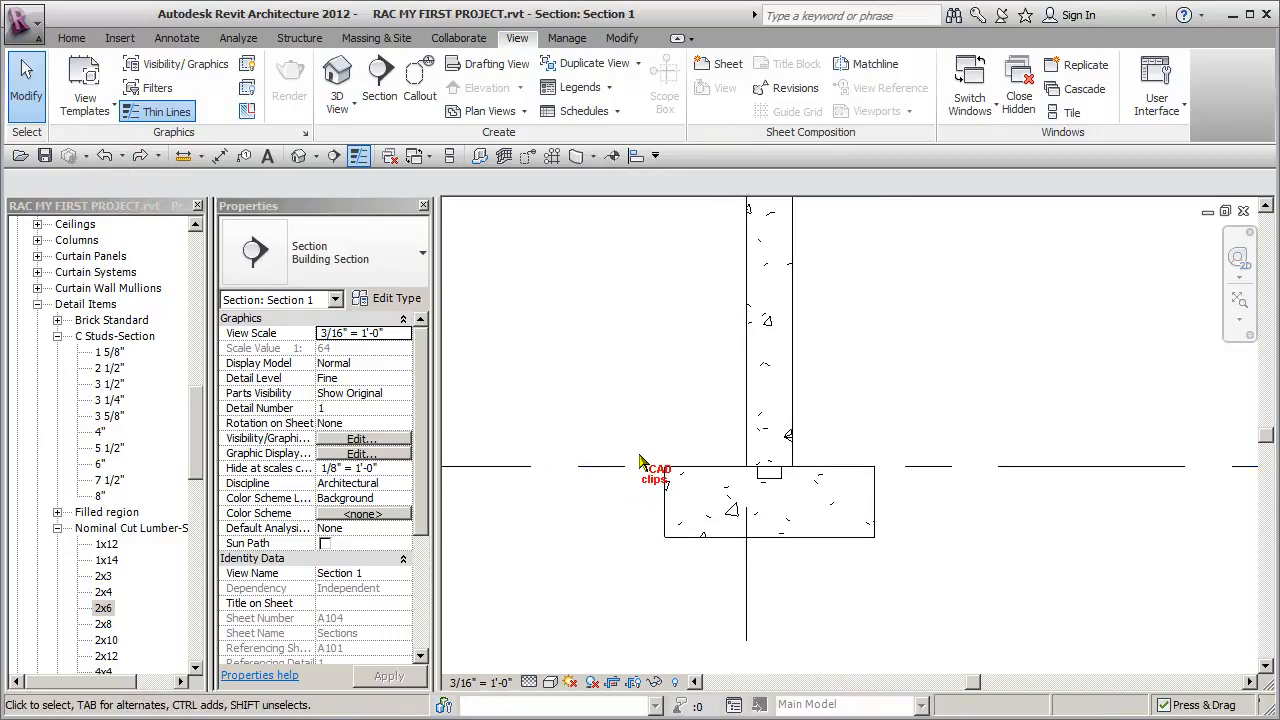
Start a cut profile on the foundation wall's face and sketch an arc bulging outward from the wall's exterior side.
scroll(797, 478, up, 5)
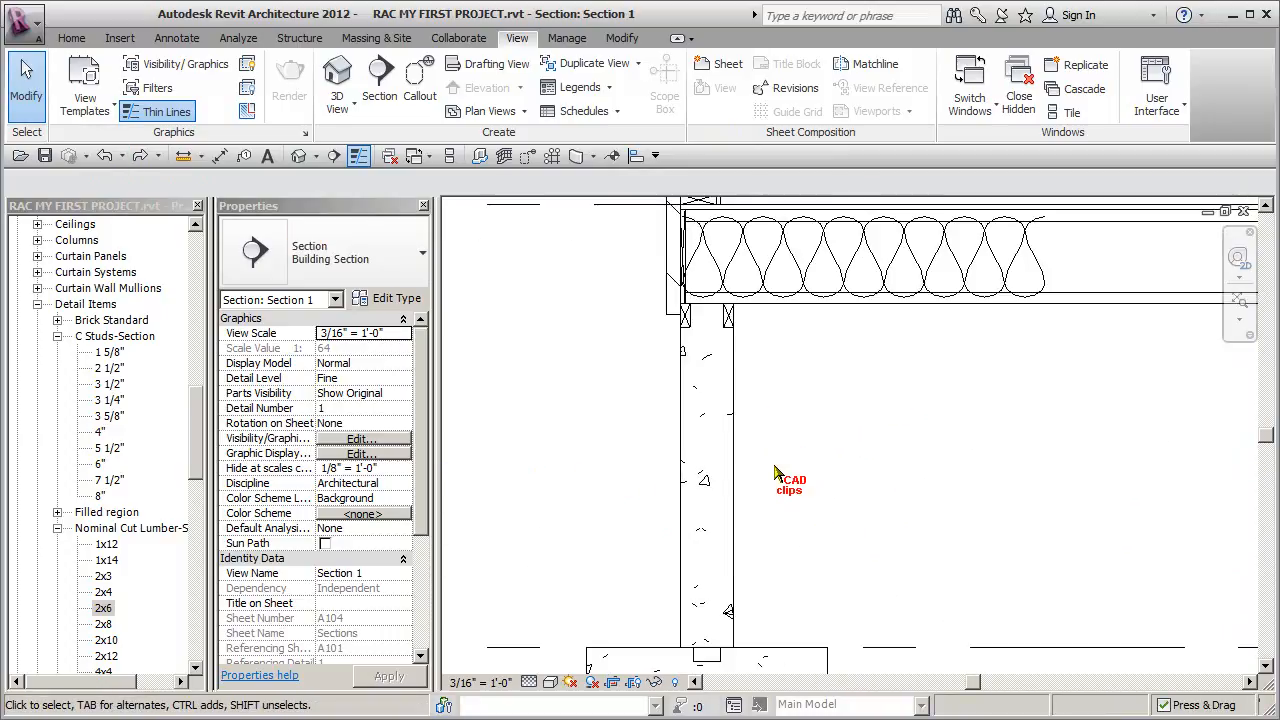
click(737, 450)
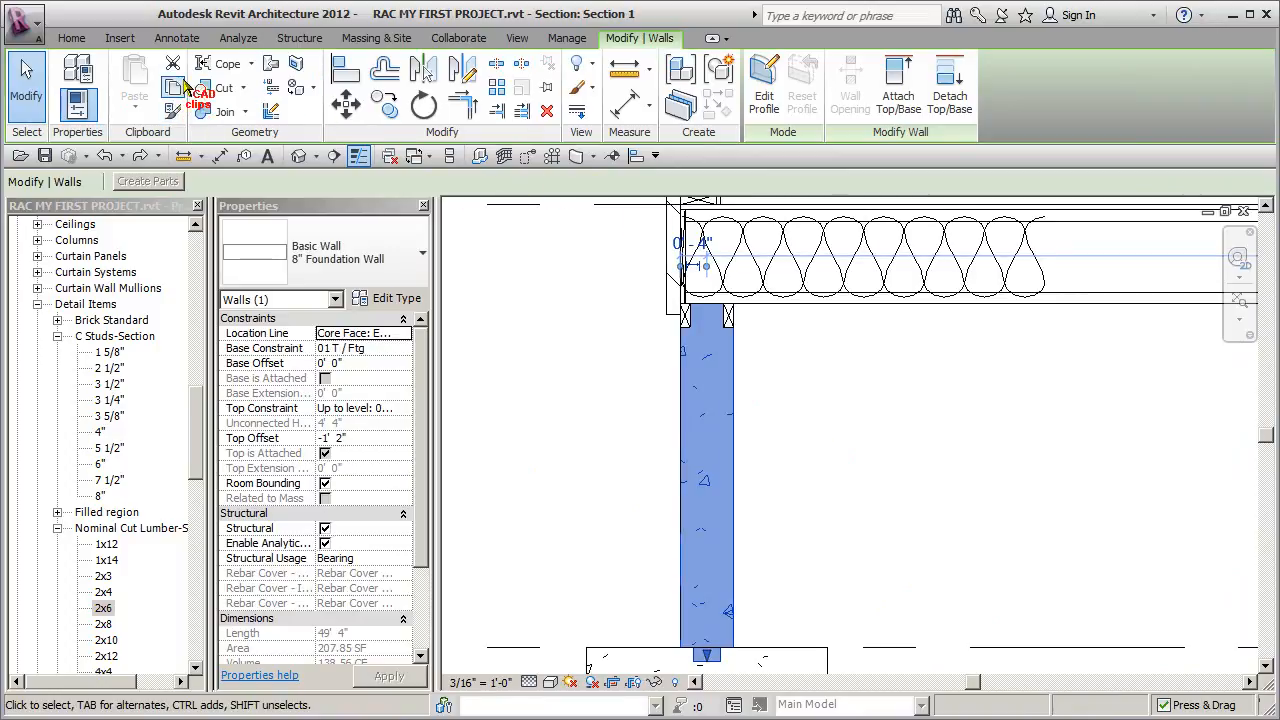
click(517, 40)
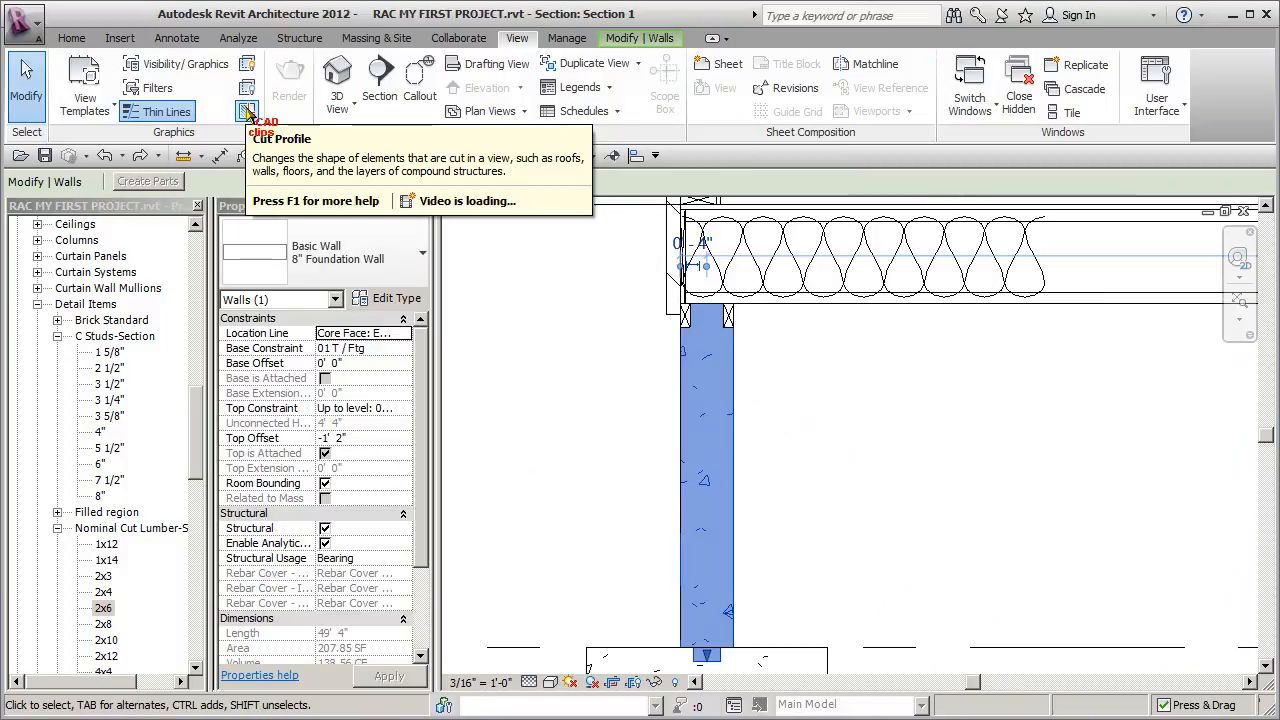
click(247, 112)
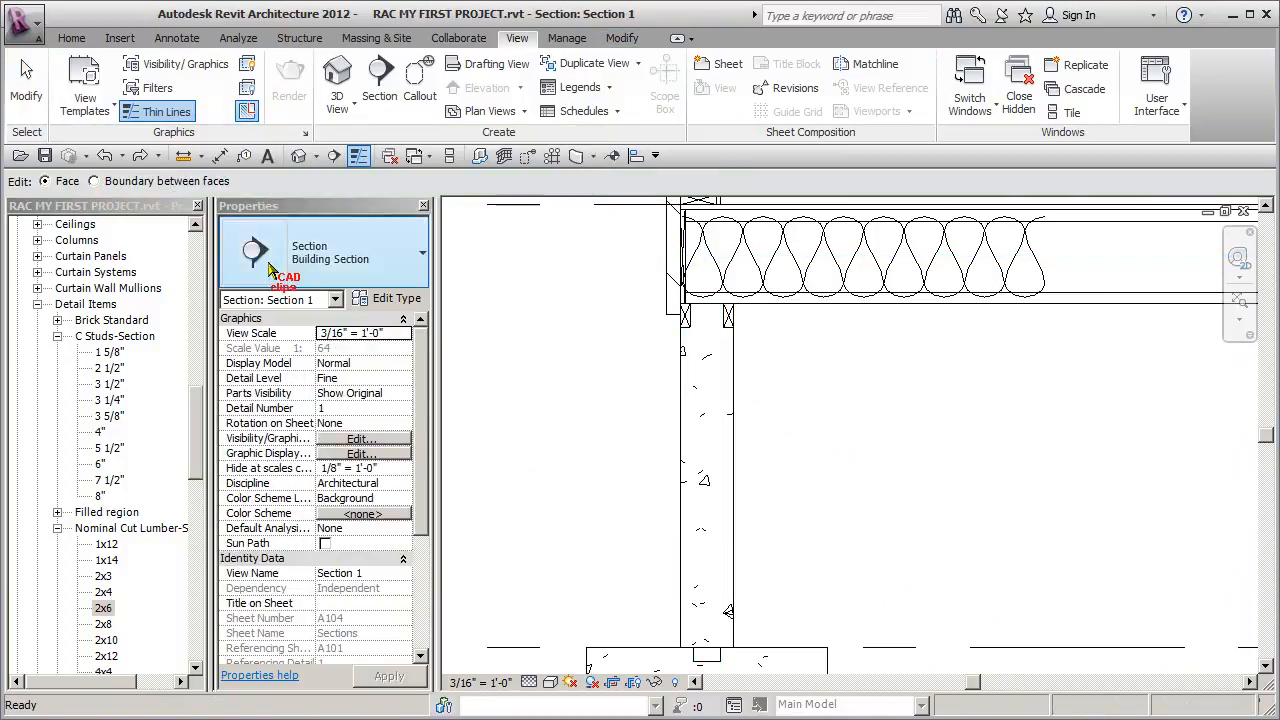
click(683, 455)
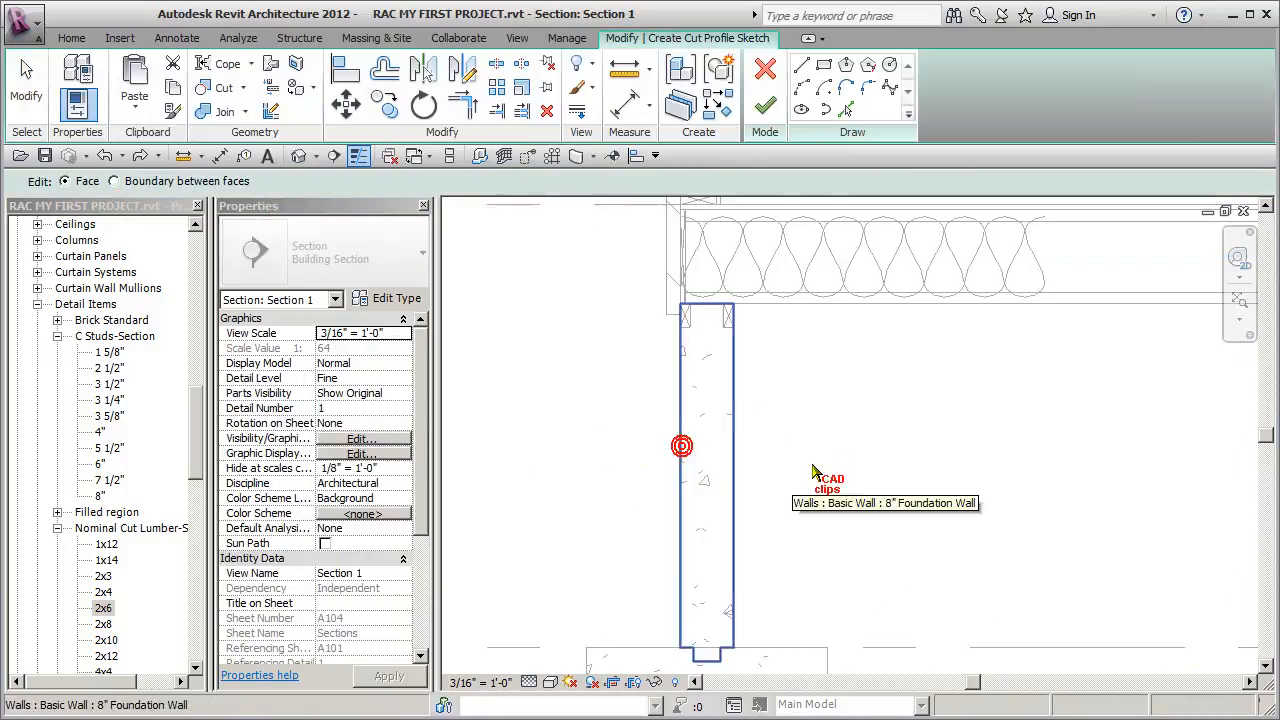
click(801, 87)
scroll(672, 332, up, 1)
click(655, 347)
click(647, 455)
click(626, 421)
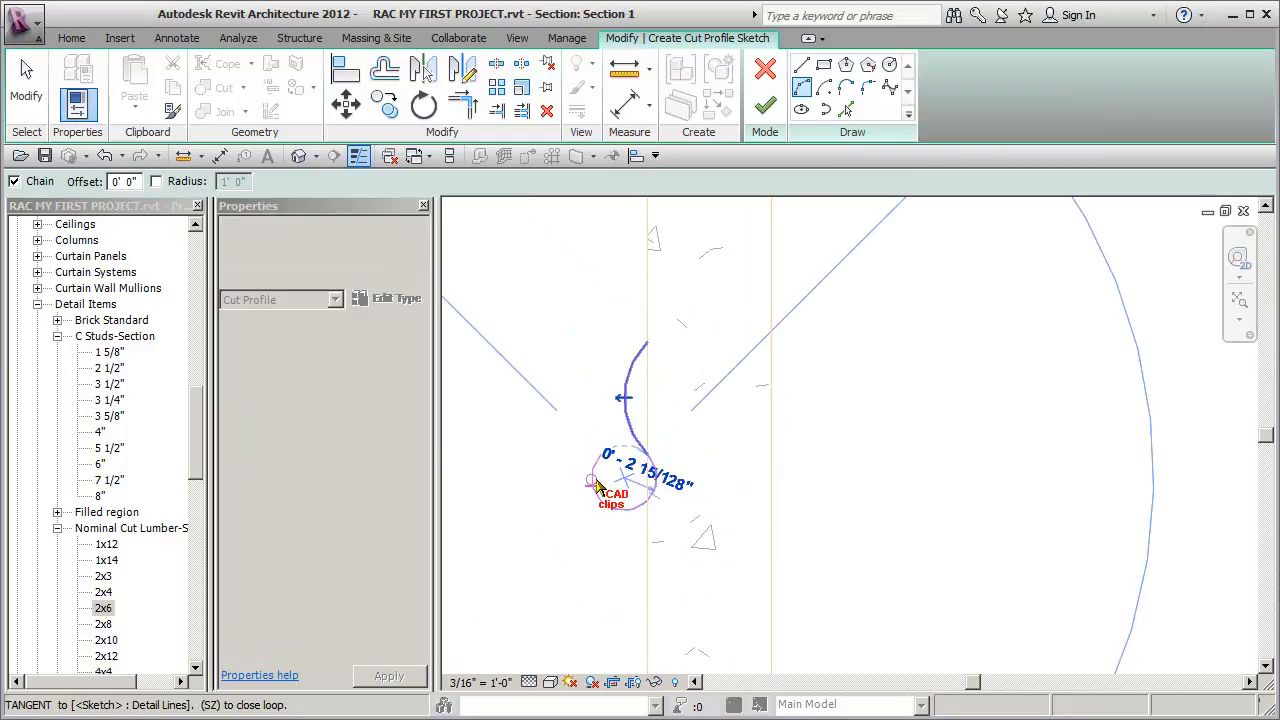
click(600, 455)
click(803, 65)
click(648, 455)
key(Escape)
key(Escape)
Sketch a bracket outline below the arc, about 2 3/4" outward and 2 1/2" down, sloping back to the wall's exterior face.
click(803, 65)
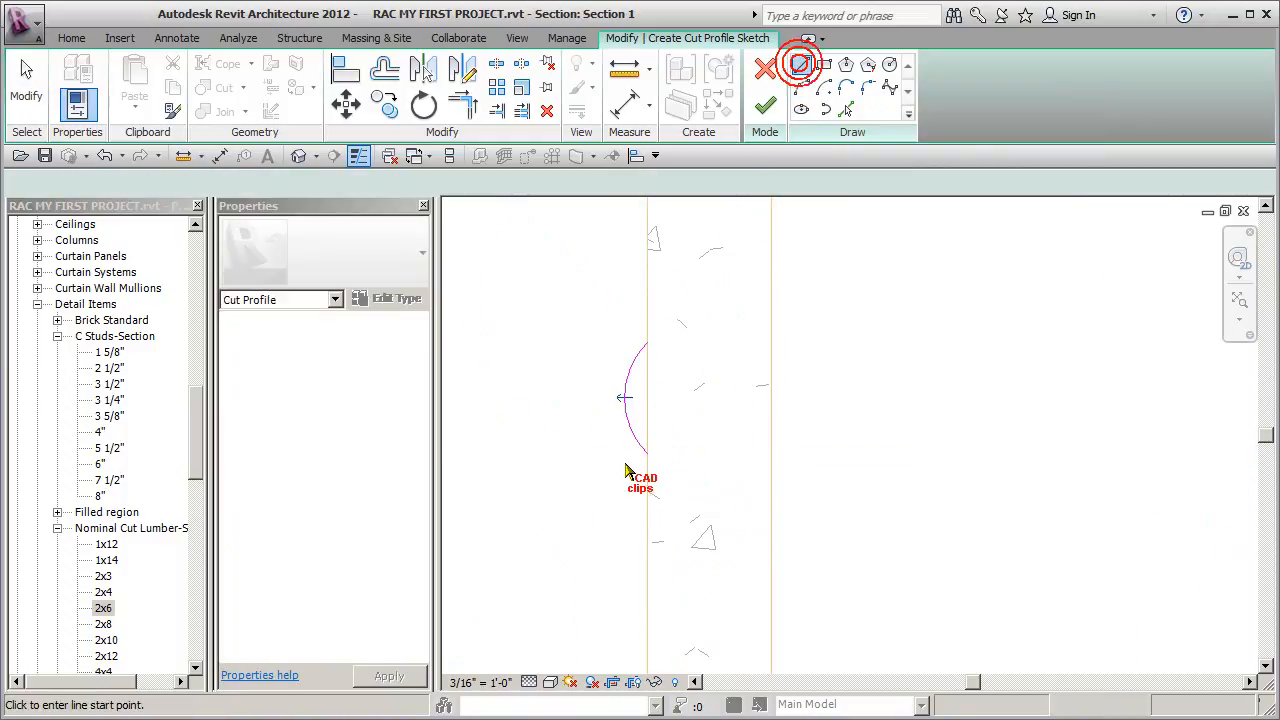
click(640, 470)
click(604, 455)
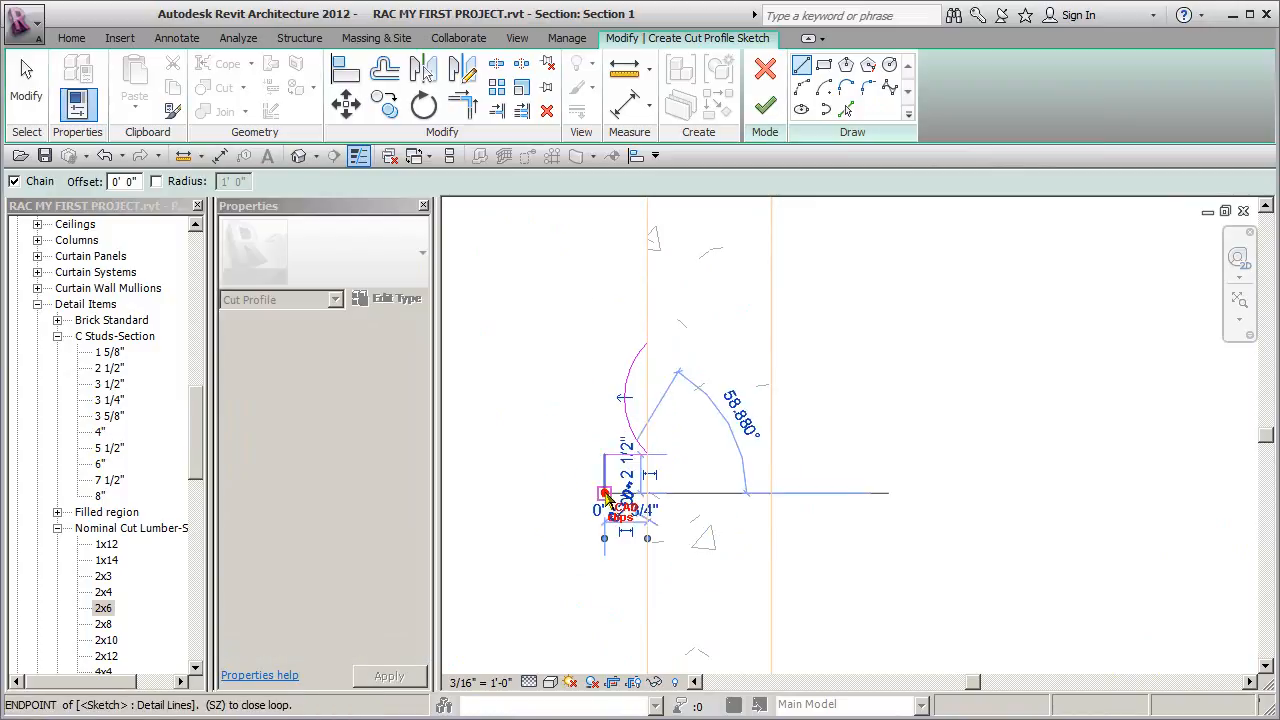
click(604, 492)
click(645, 533)
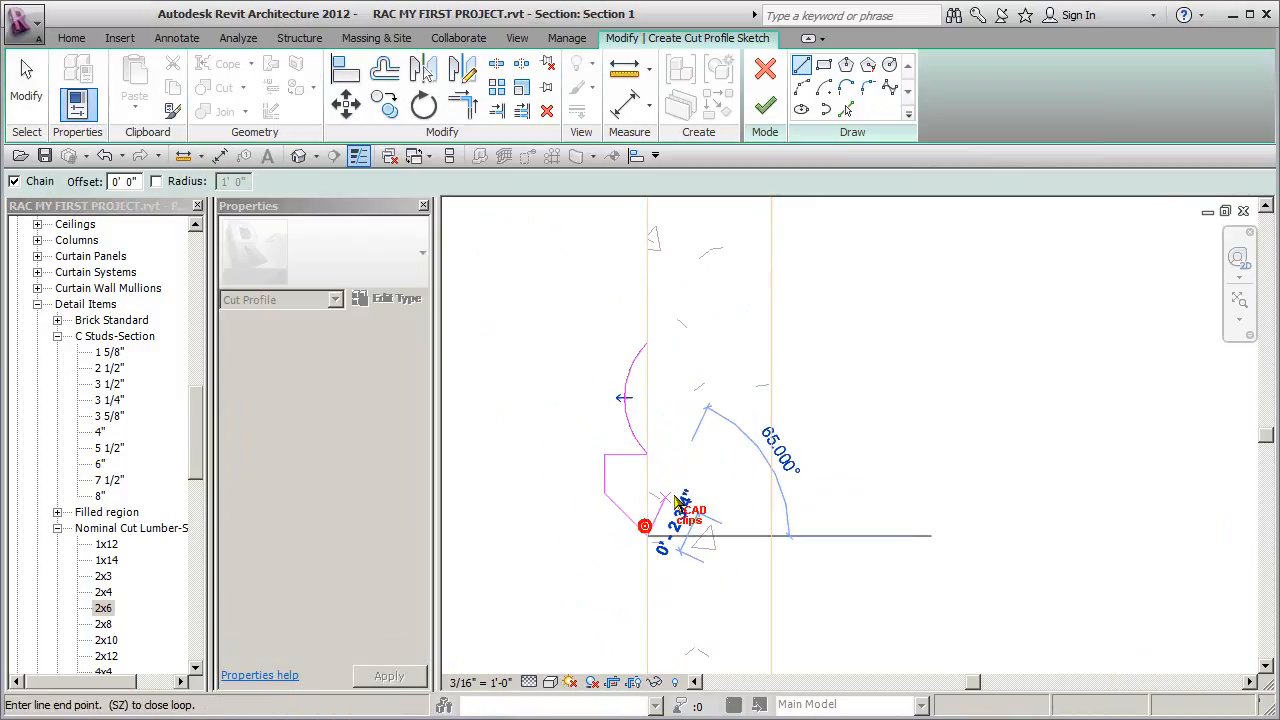
key(Escape)
key(Escape)
Try to flip the arc's direction arrow and finish the cut profile, and undo the completion.
scroll(652, 424, up, 2)
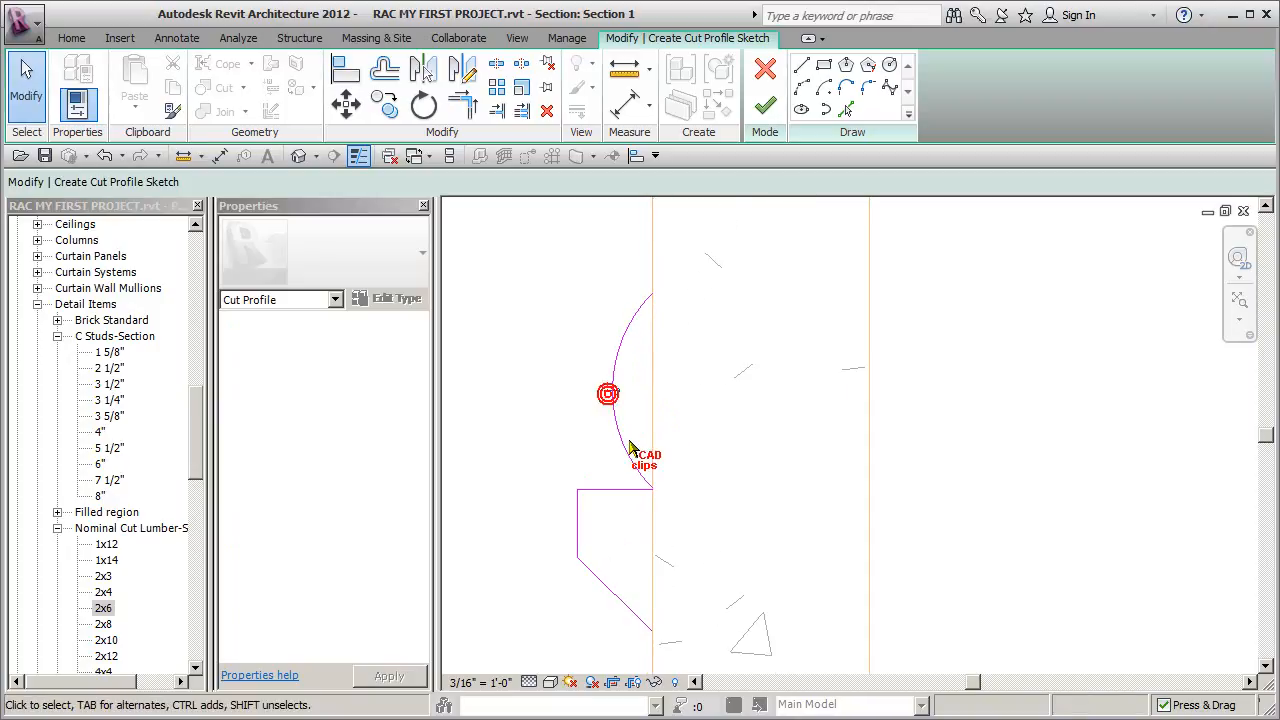
click(613, 393)
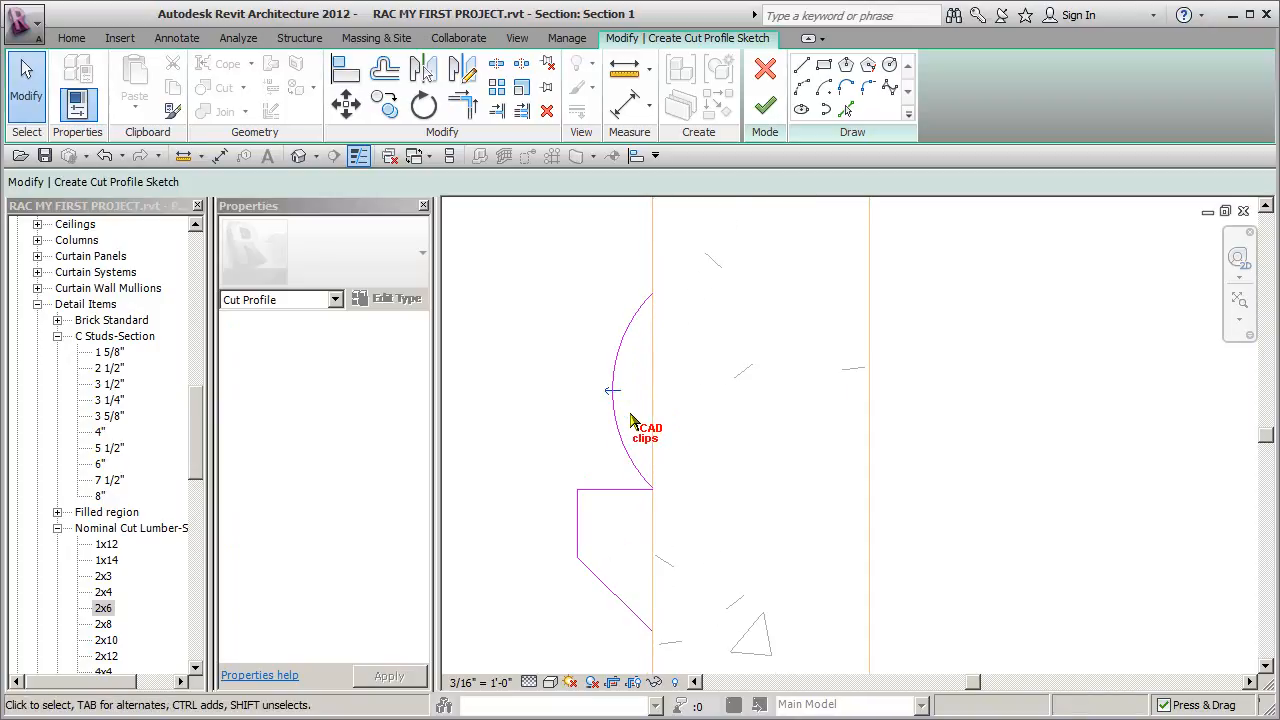
click(614, 391)
click(765, 105)
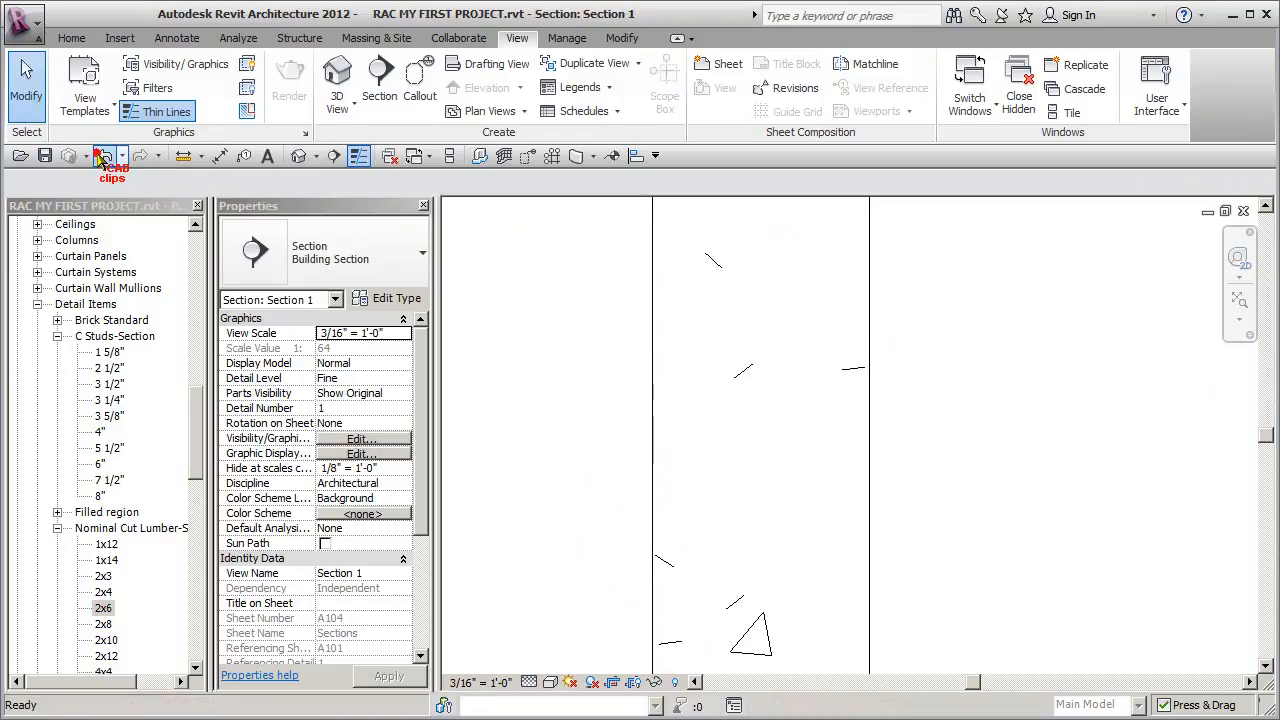
click(103, 157)
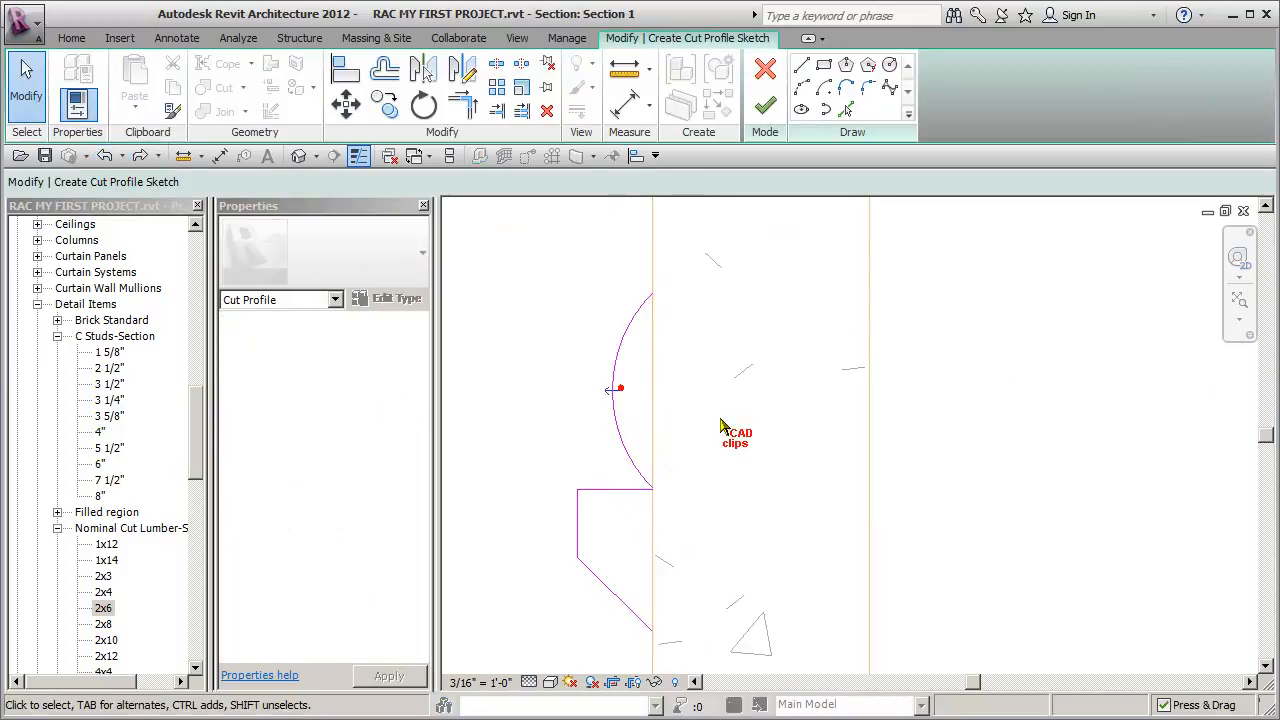
Try to finish the cut profile containing both the arc and the bracket outline again, and undo it.
click(764, 118)
click(945, 367)
scroll(945, 367, down, 4)
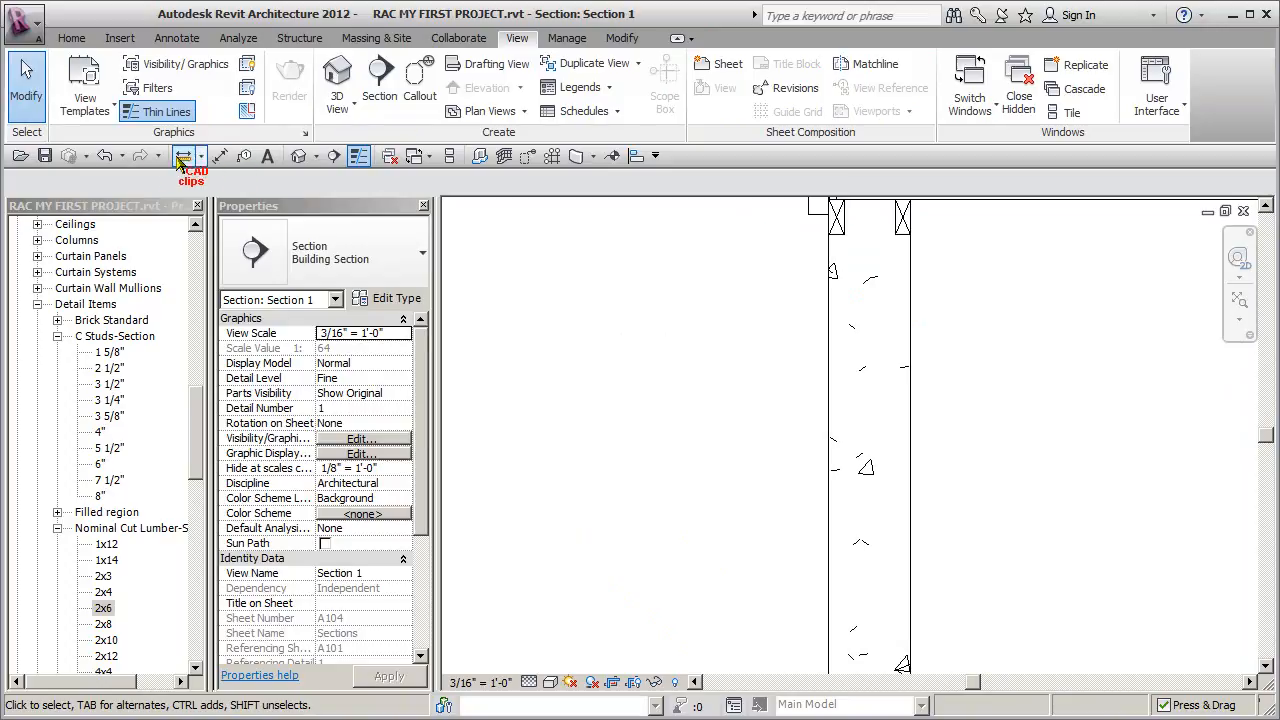
click(104, 157)
scroll(625, 592, up, 1)
scroll(667, 464, down, 1)
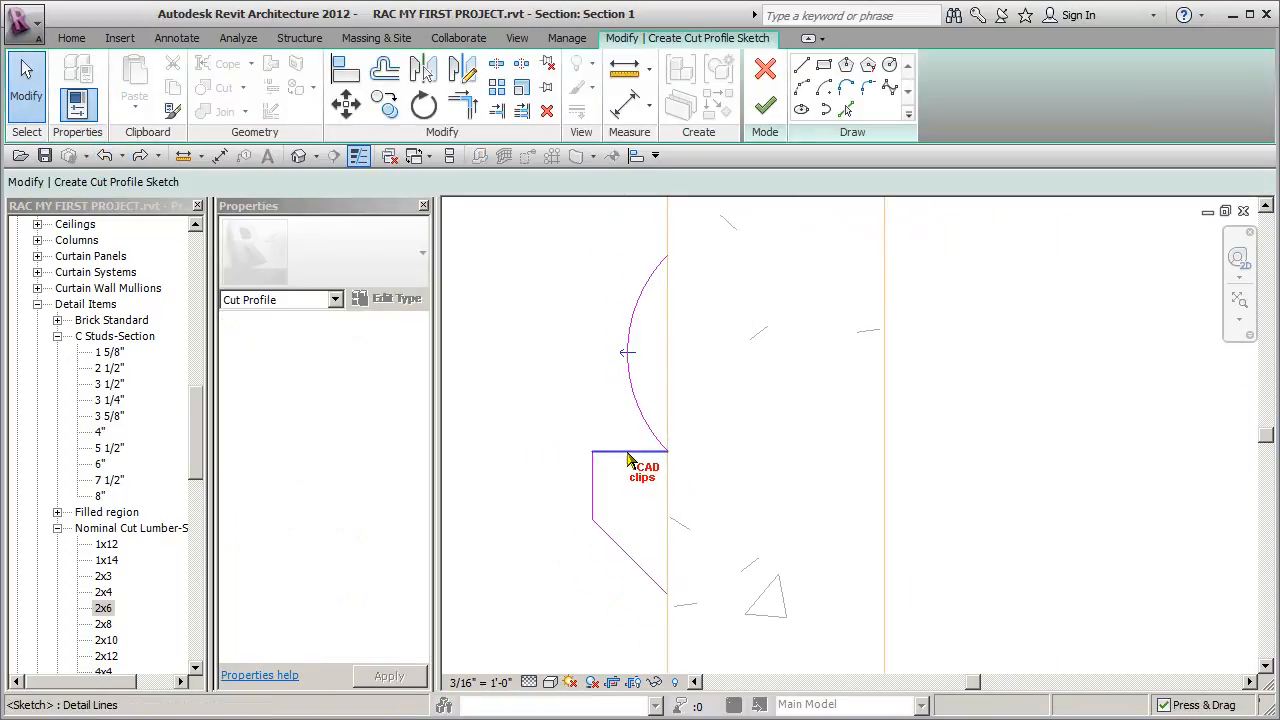
Delete the three straight bracket lines below the arc from the cut profile sketch.
click(627, 452)
key(Delete)
click(592, 488)
key(Delete)
click(616, 541)
key(Delete)
Flip the arc's direction arrow toward the wall and finish the cut profile.
click(627, 352)
click(765, 105)
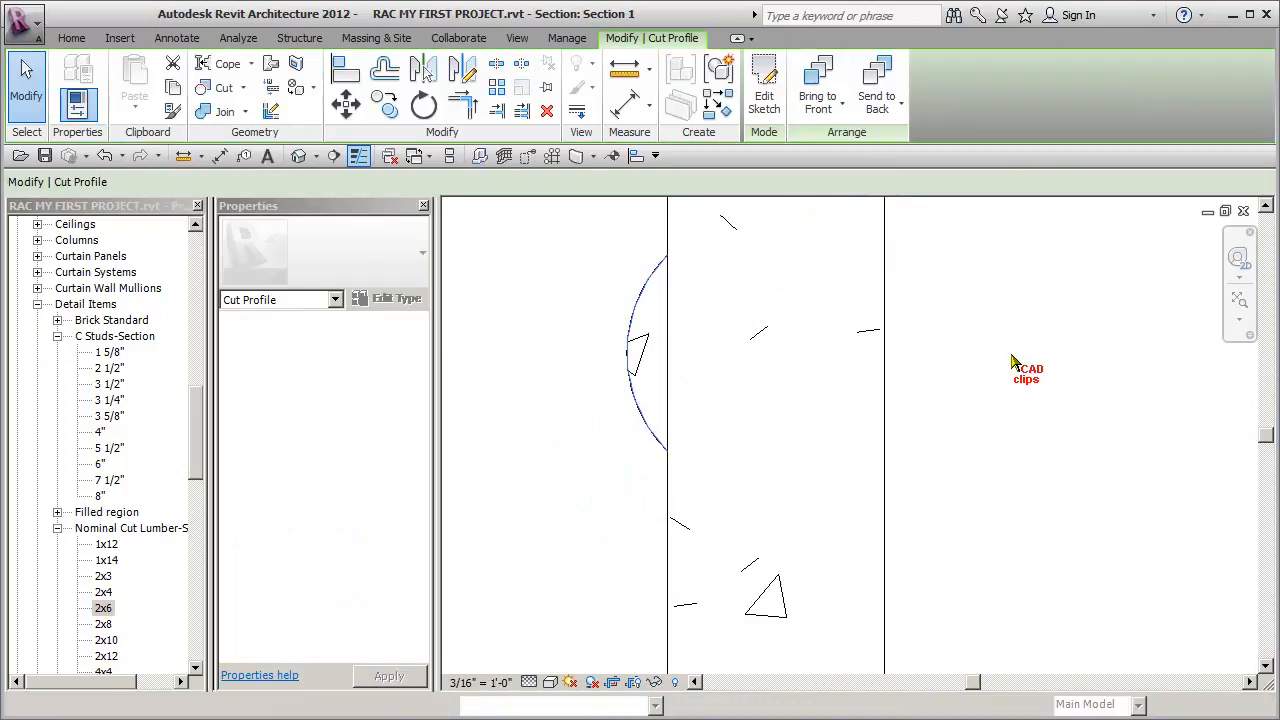
key(Escape)
scroll(910, 400, down, 2)
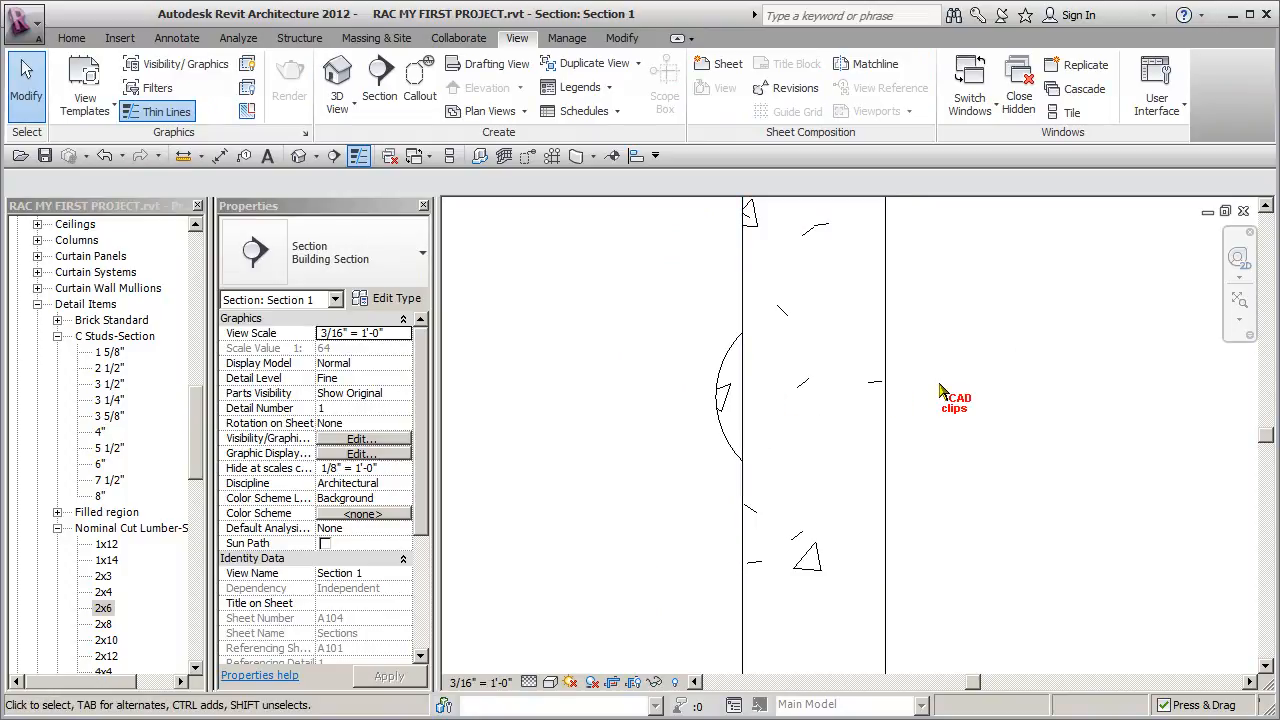
Replace the rounded cut profile with a new face sketch of a three-line bracket projecting nearly half the wall's thickness from its exterior side.
click(740, 384)
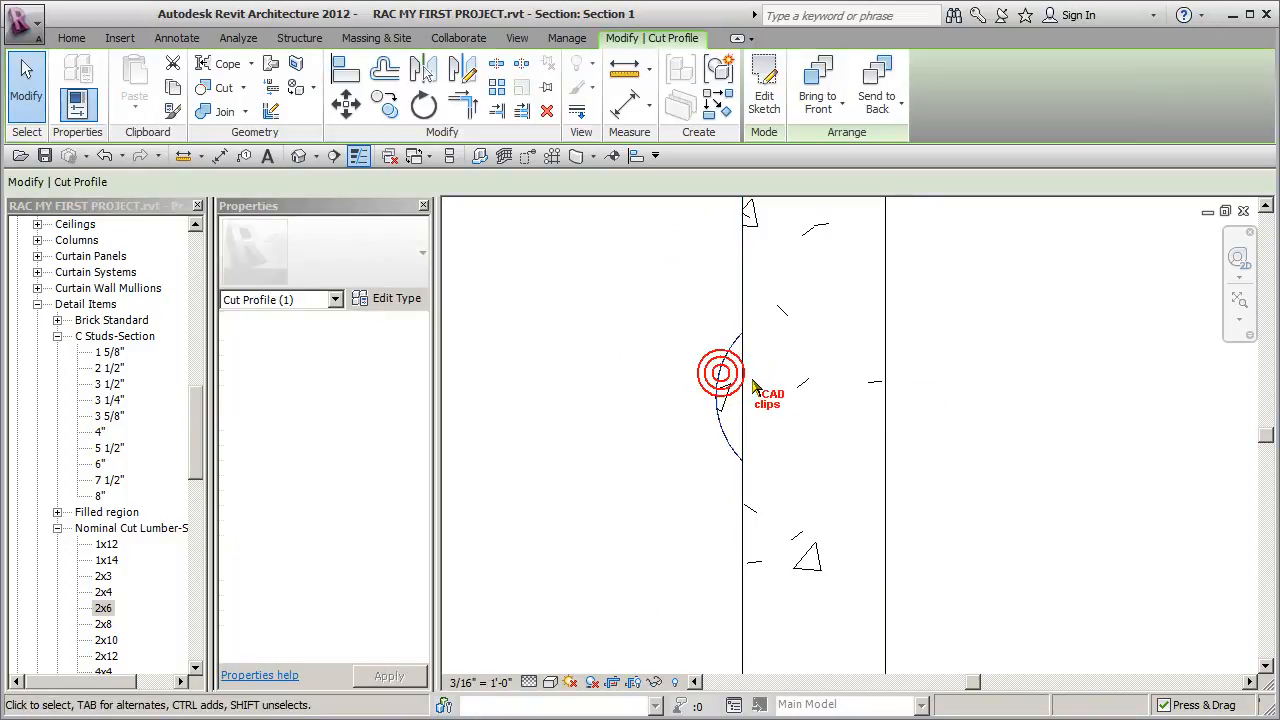
key(Delete)
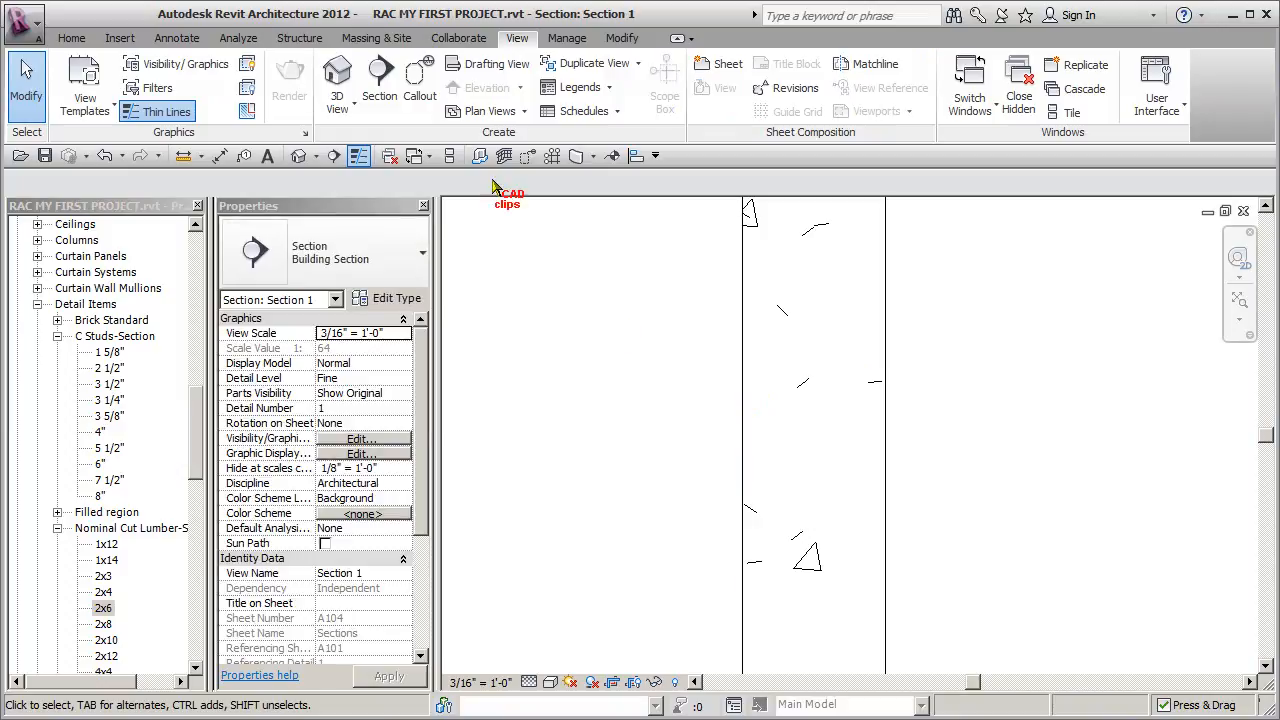
click(245, 111)
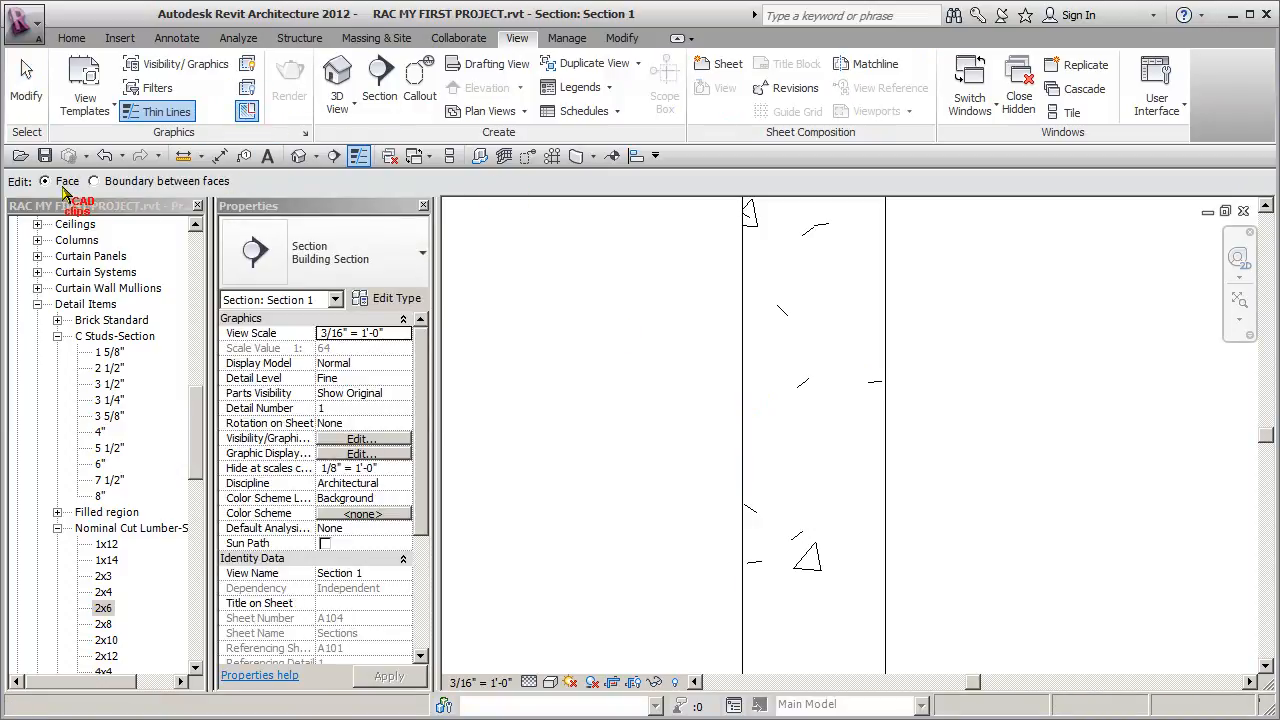
click(743, 402)
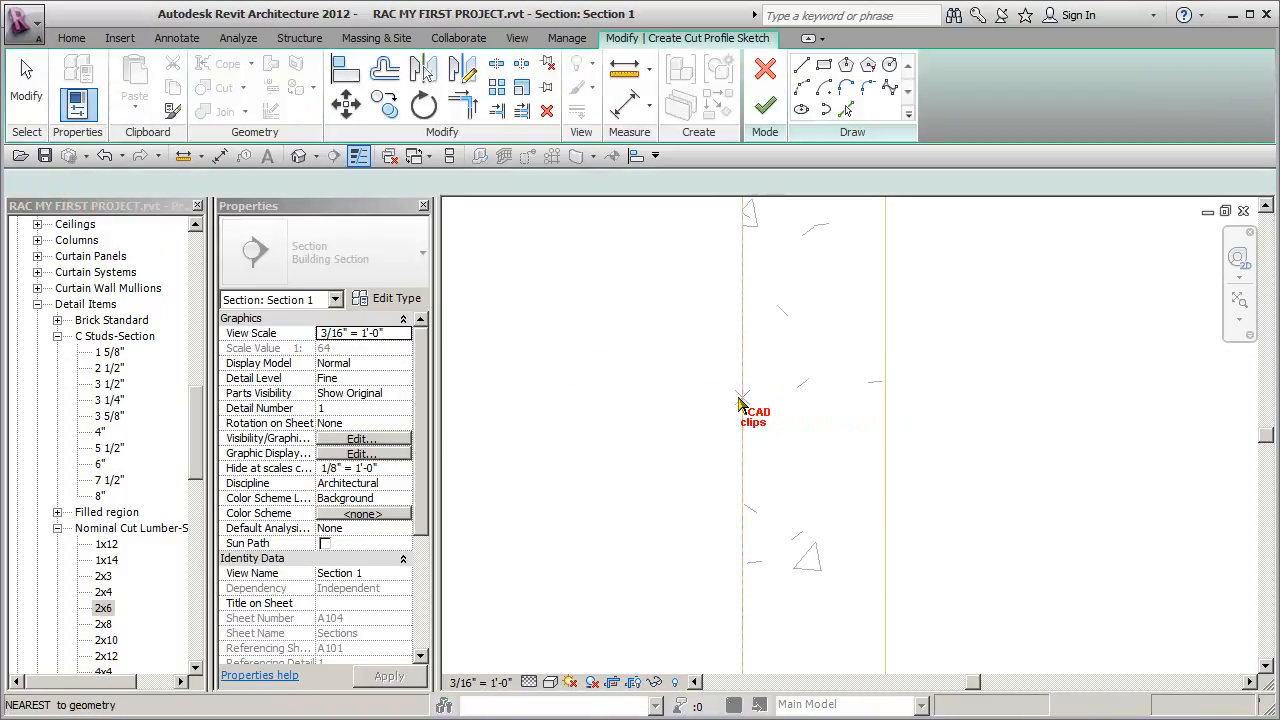
click(800, 66)
click(742, 327)
click(676, 327)
click(676, 475)
click(742, 541)
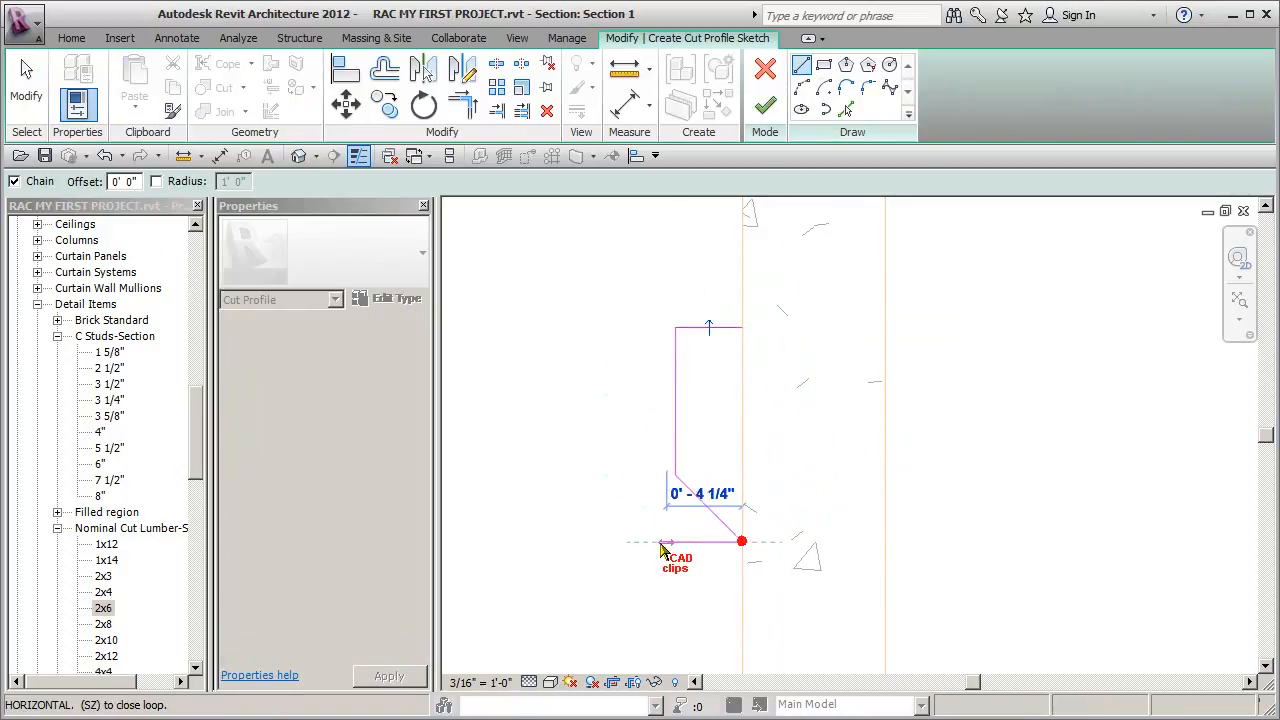
key(Escape)
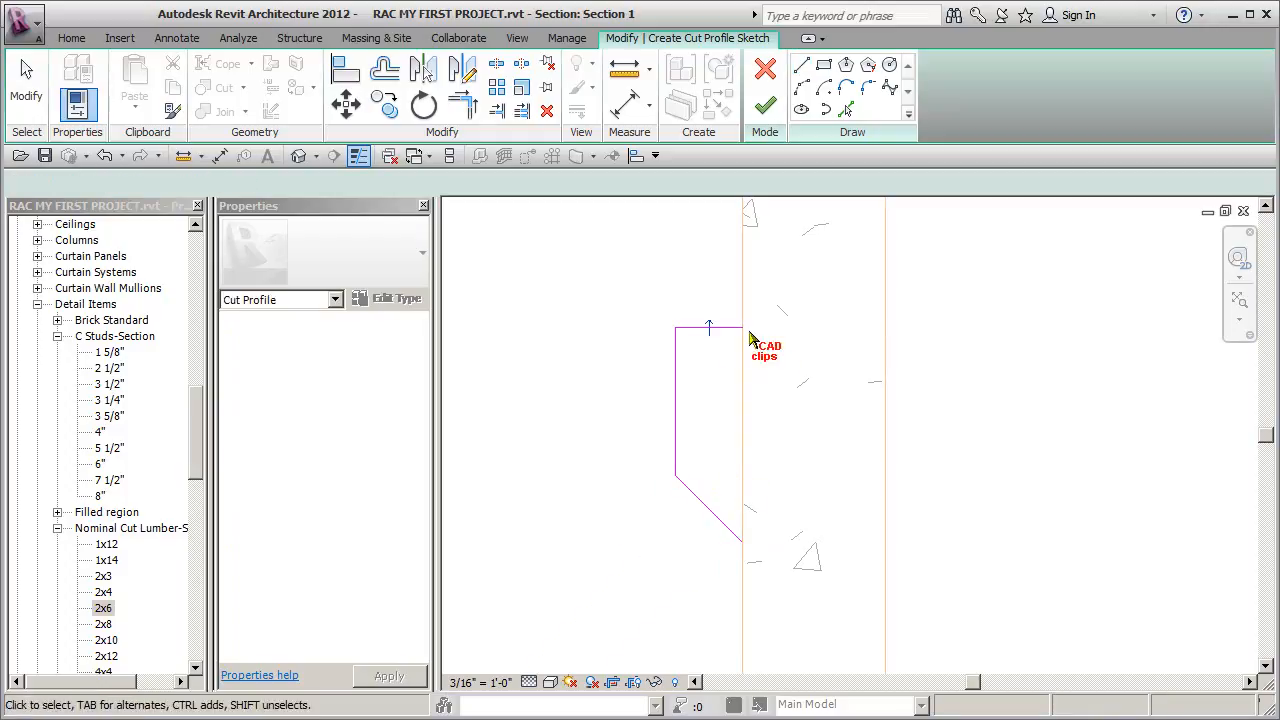
key(Escape)
Finish the bracket's cut profile as an addition to the wall, undoing the first completion to flip the sketch's direction arrow.
click(765, 105)
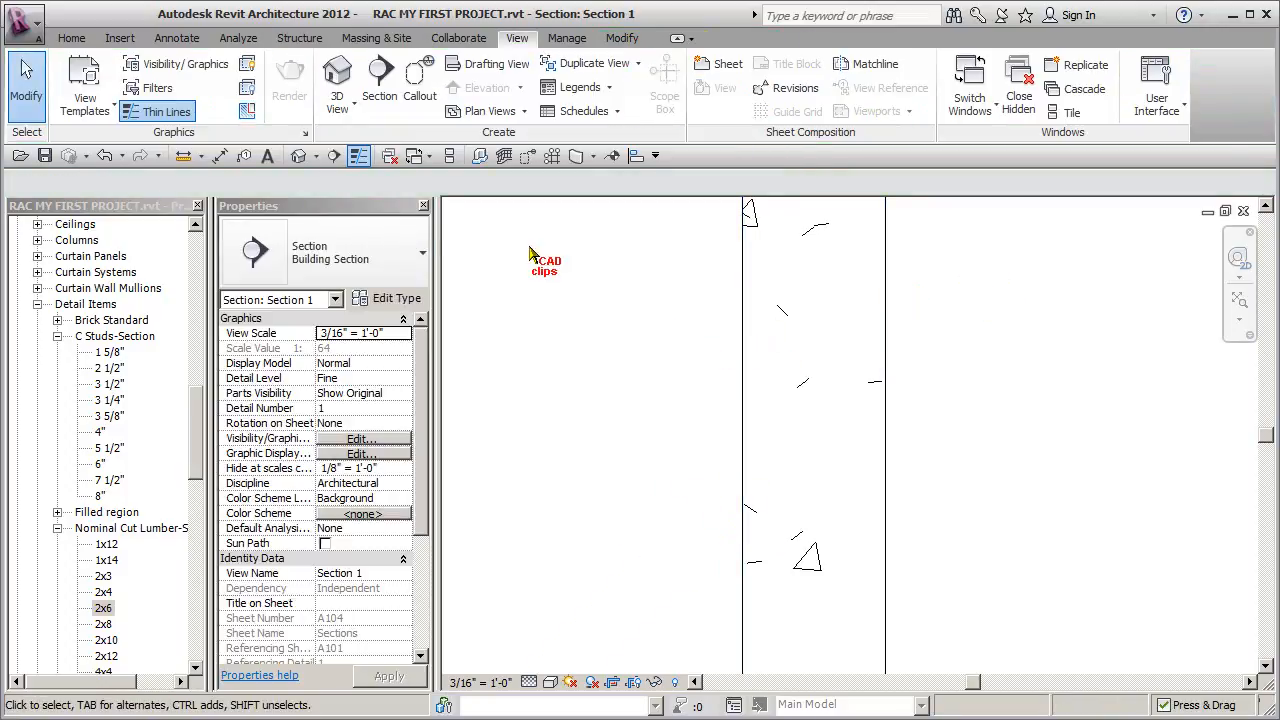
click(104, 156)
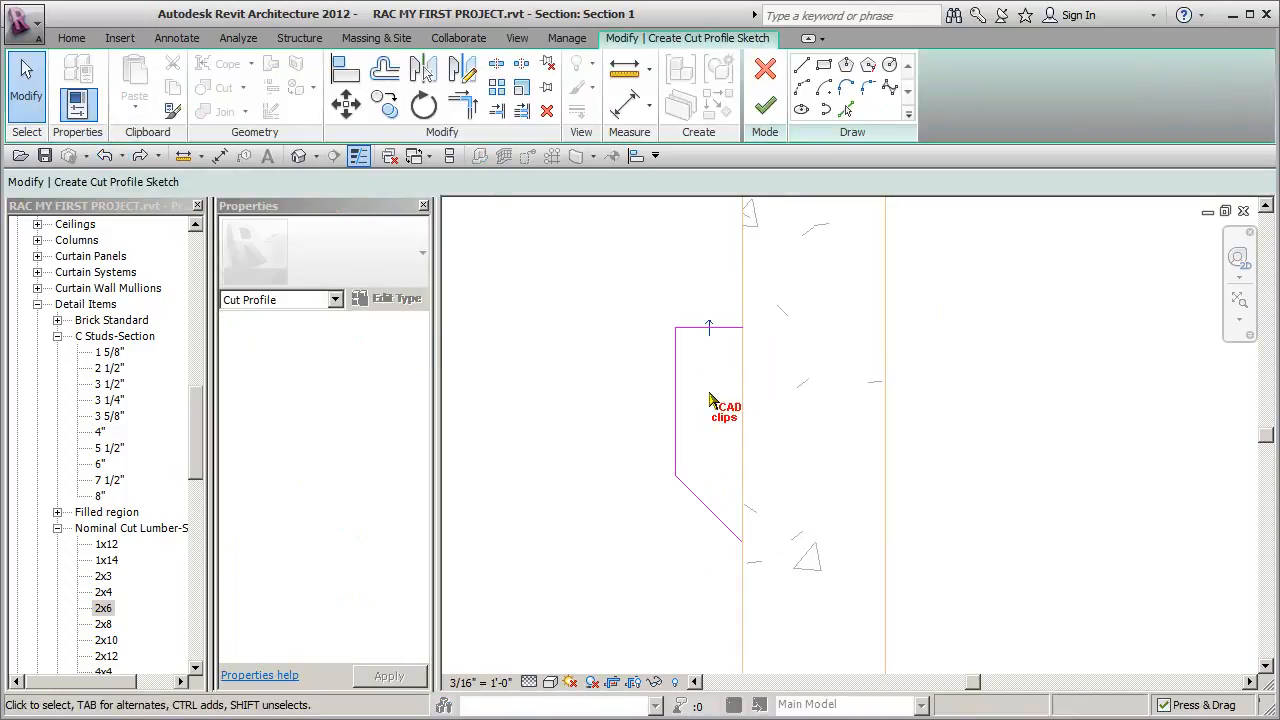
click(710, 330)
click(778, 111)
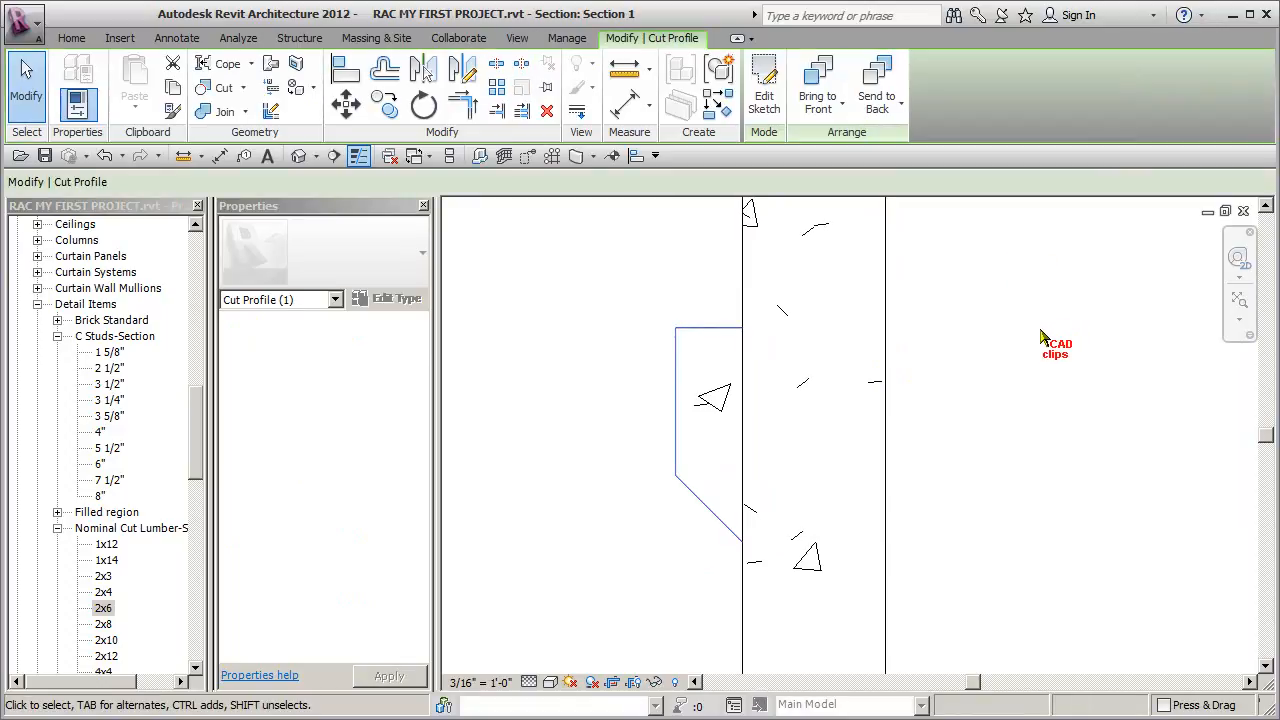
Hide grid line 1 running along the foundation wall's exterior face in the section view.
scroll(766, 408, down, 5)
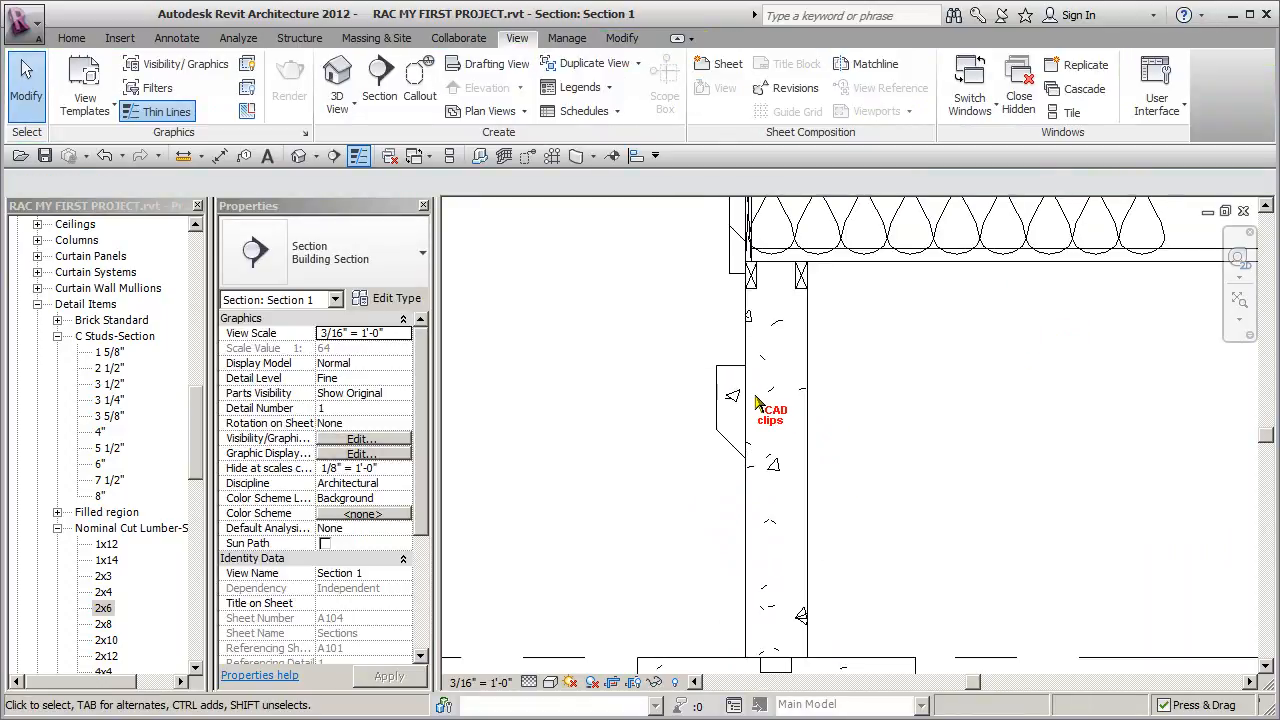
click(750, 652)
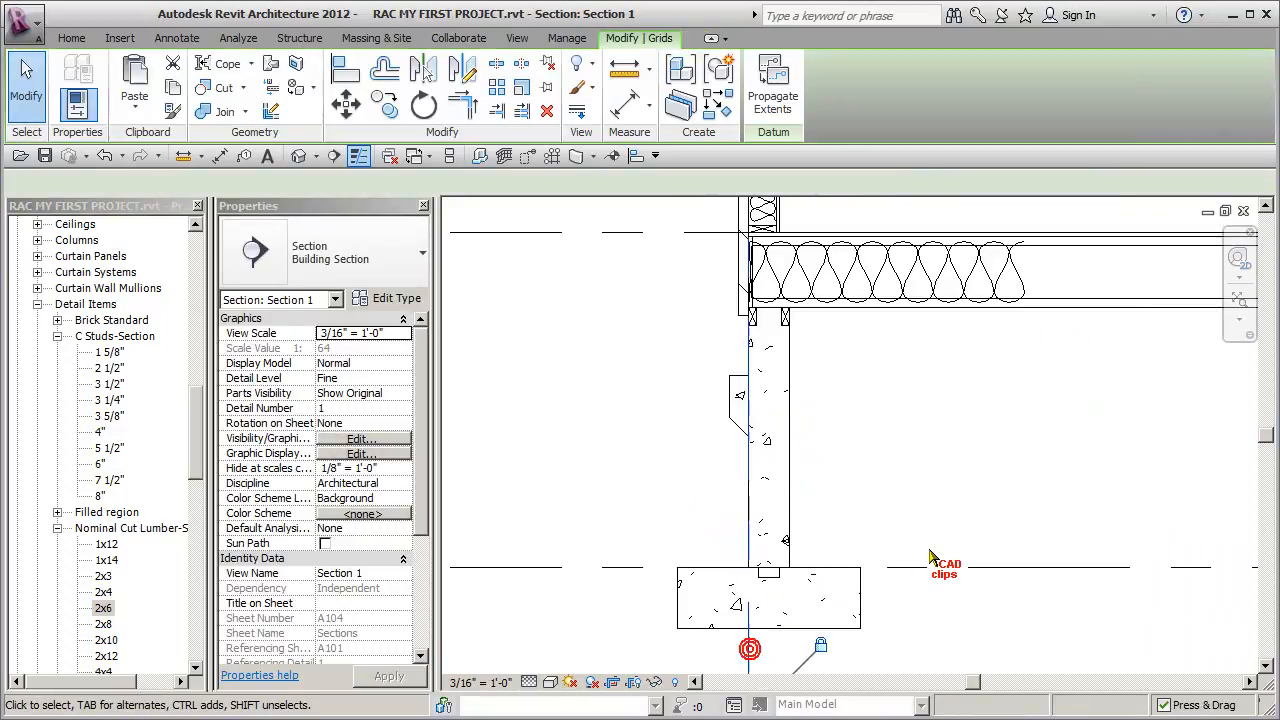
click(596, 66)
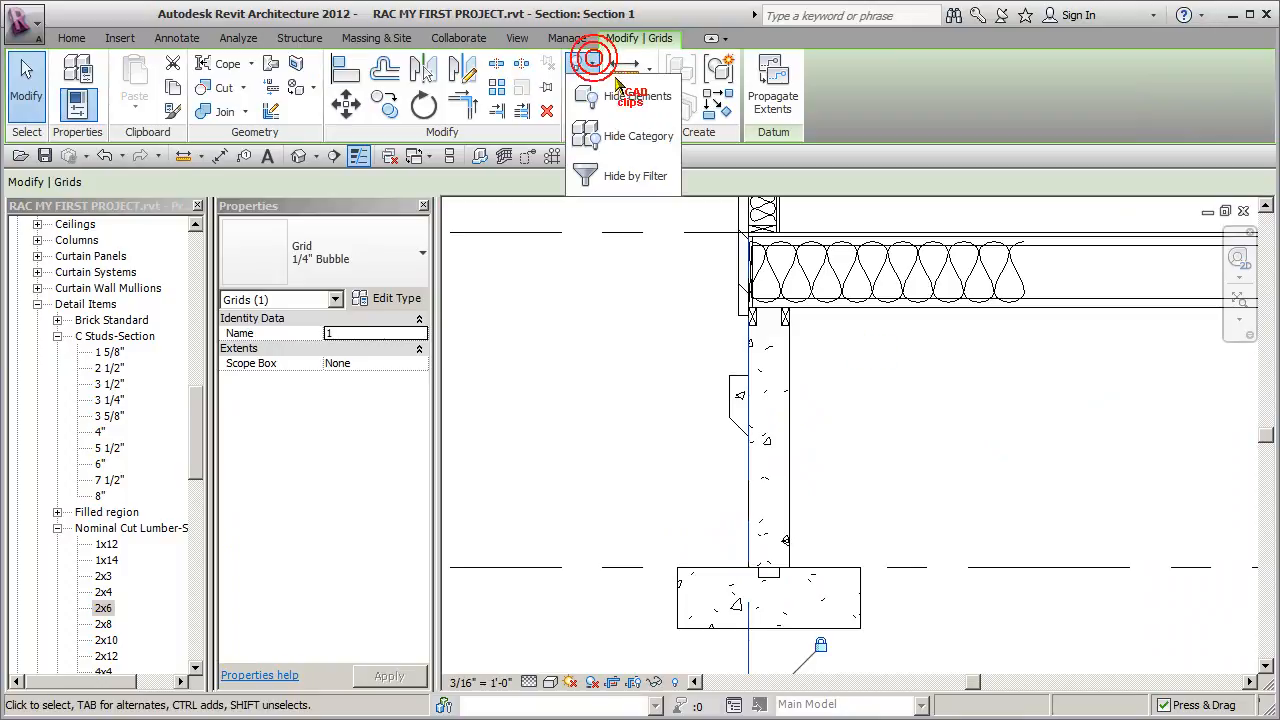
click(615, 97)
Edit the bracket's cut profile sketch by moving its vertical line inside the wall to form a notch, and finish the sketch.
scroll(760, 425, up, 2)
scroll(758, 425, up, 2)
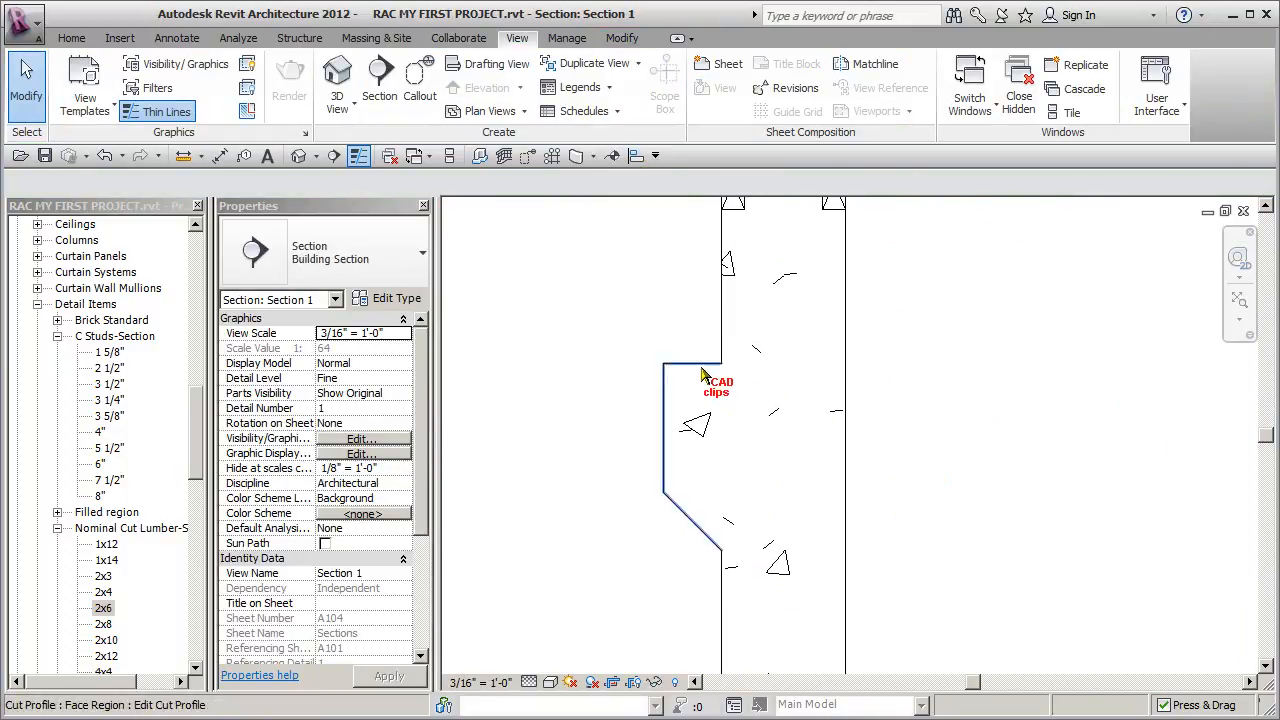
click(703, 370)
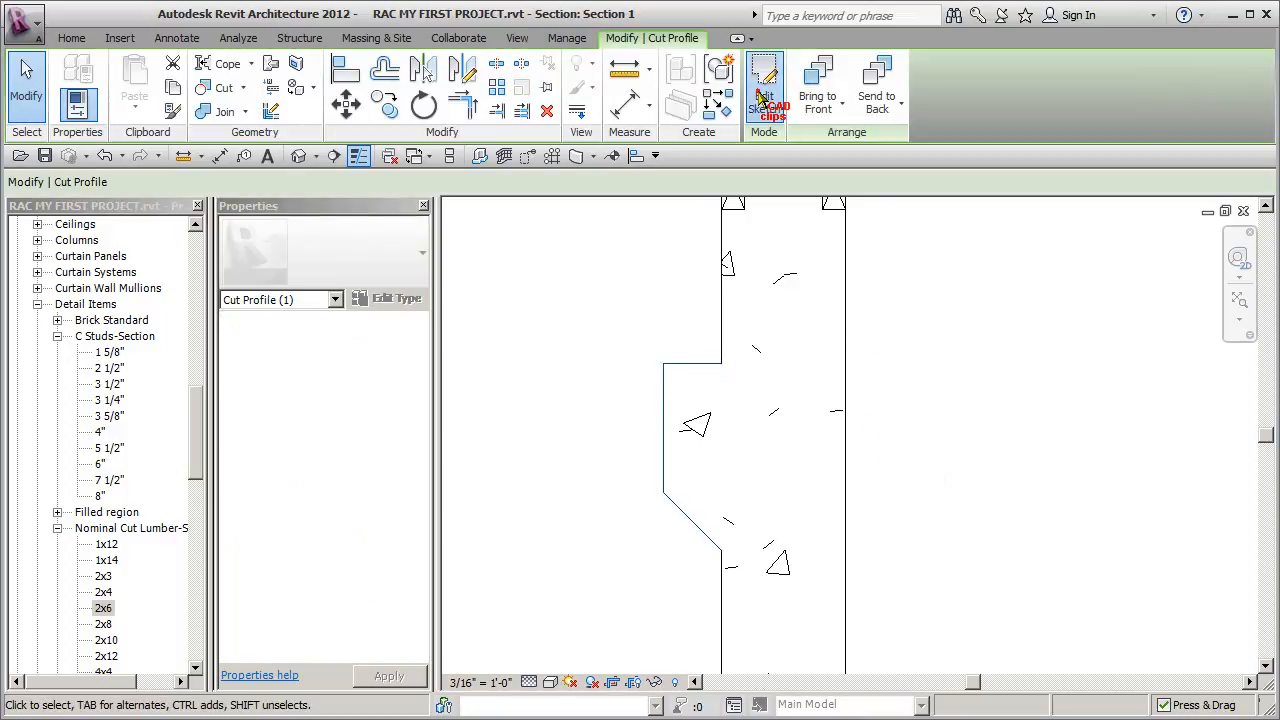
click(762, 97)
drag(661, 409, 799, 411)
middle_drag(925, 430, 908, 433)
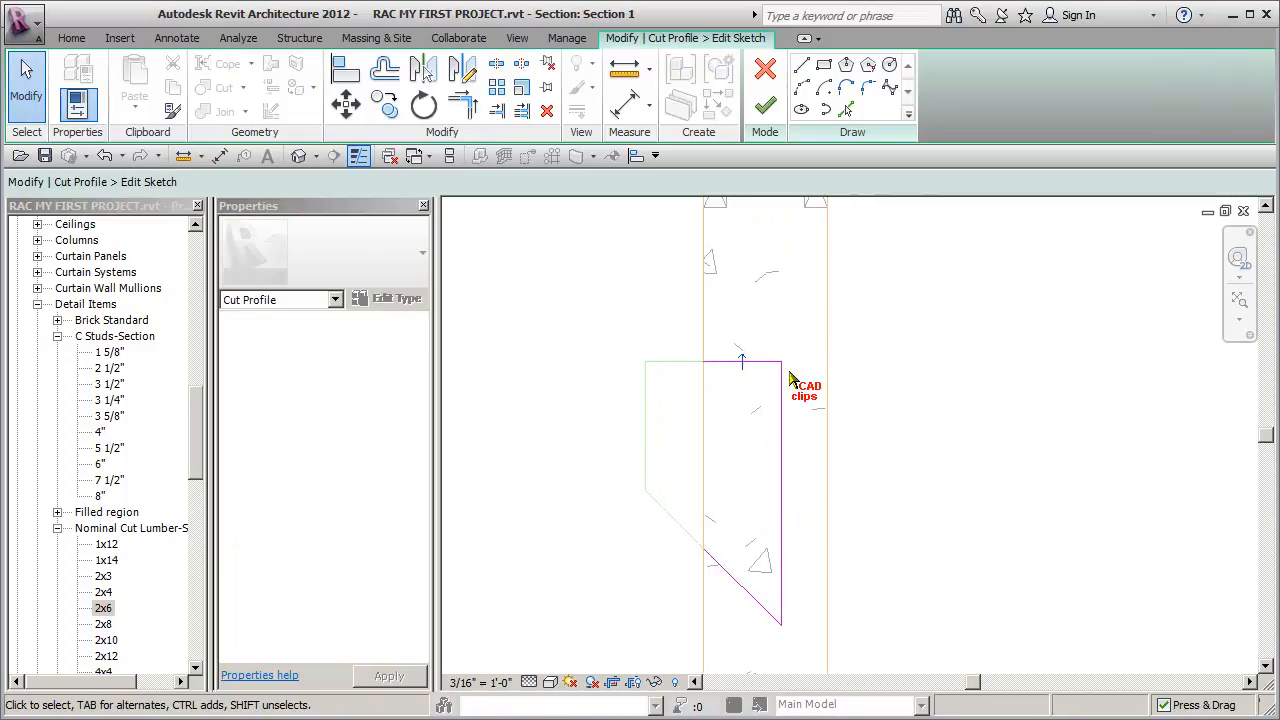
click(757, 104)
click(908, 300)
scroll(908, 330, down, 3)
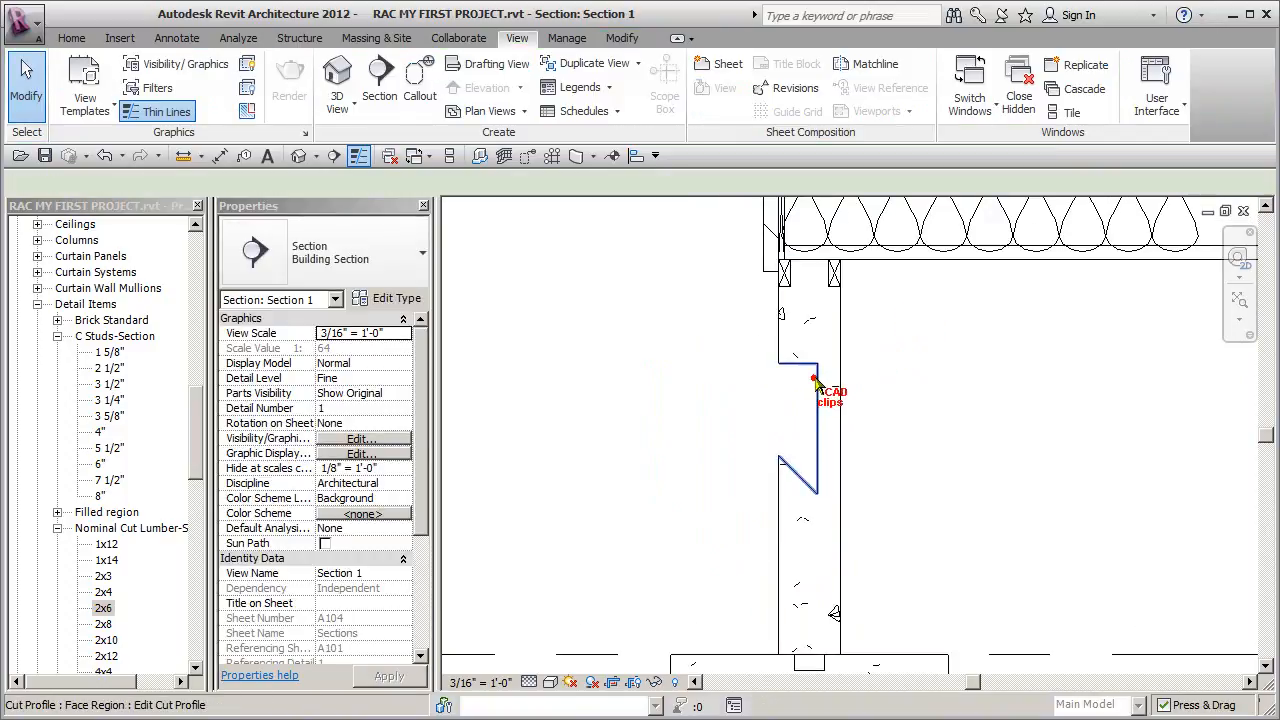
Edit the notch's cut profile sketch by moving its vertical line outside the wall, reverse the direction arrow to point upward, and finish.
click(815, 383)
click(764, 97)
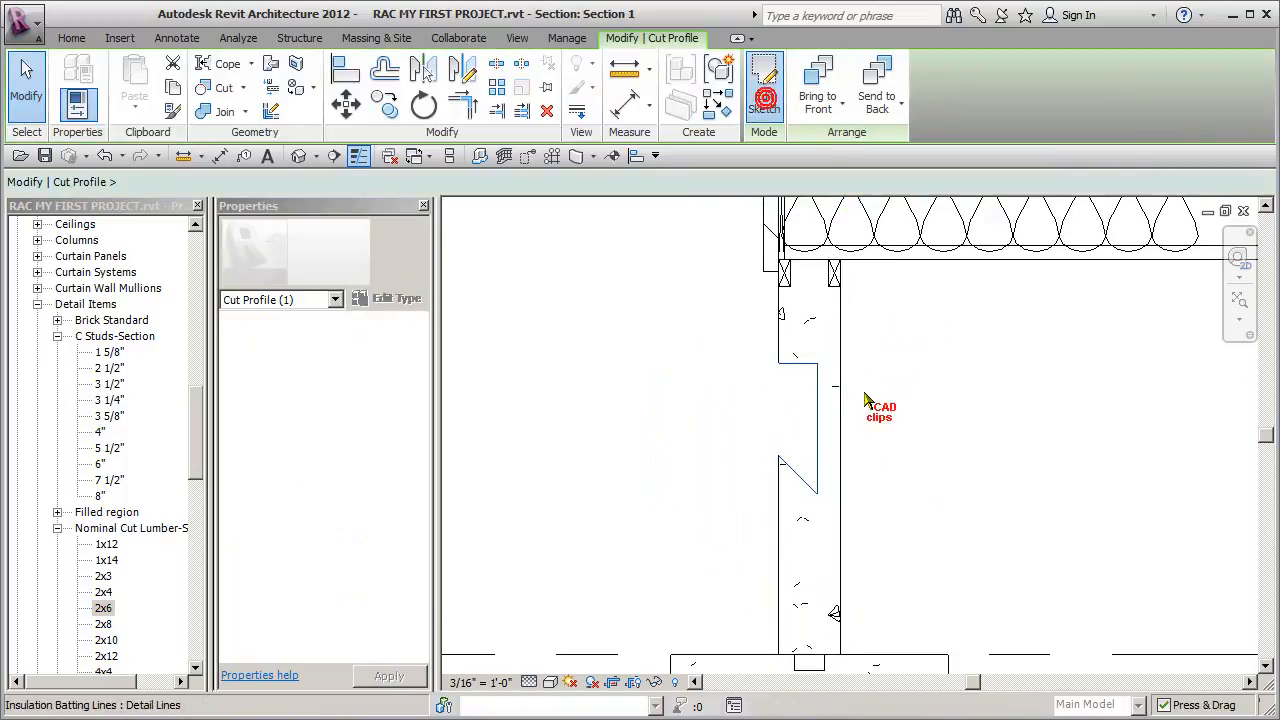
scroll(838, 420, up, 4)
drag(804, 367, 672, 366)
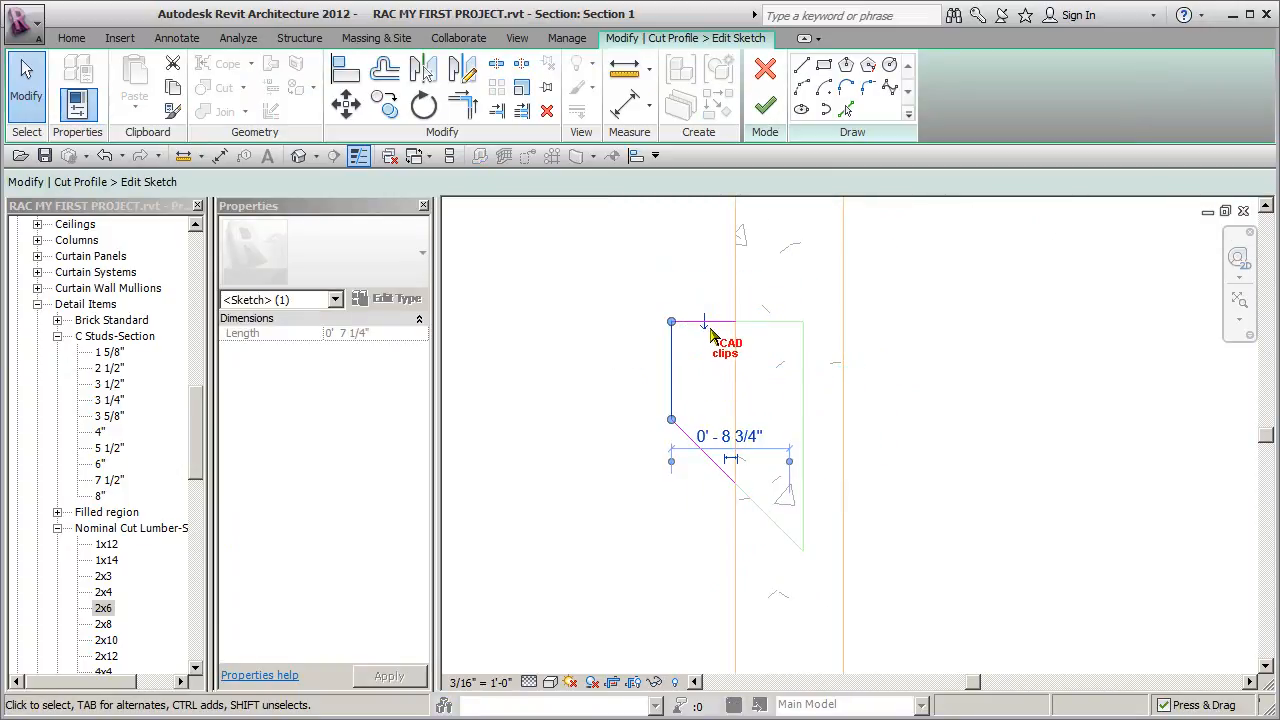
click(706, 325)
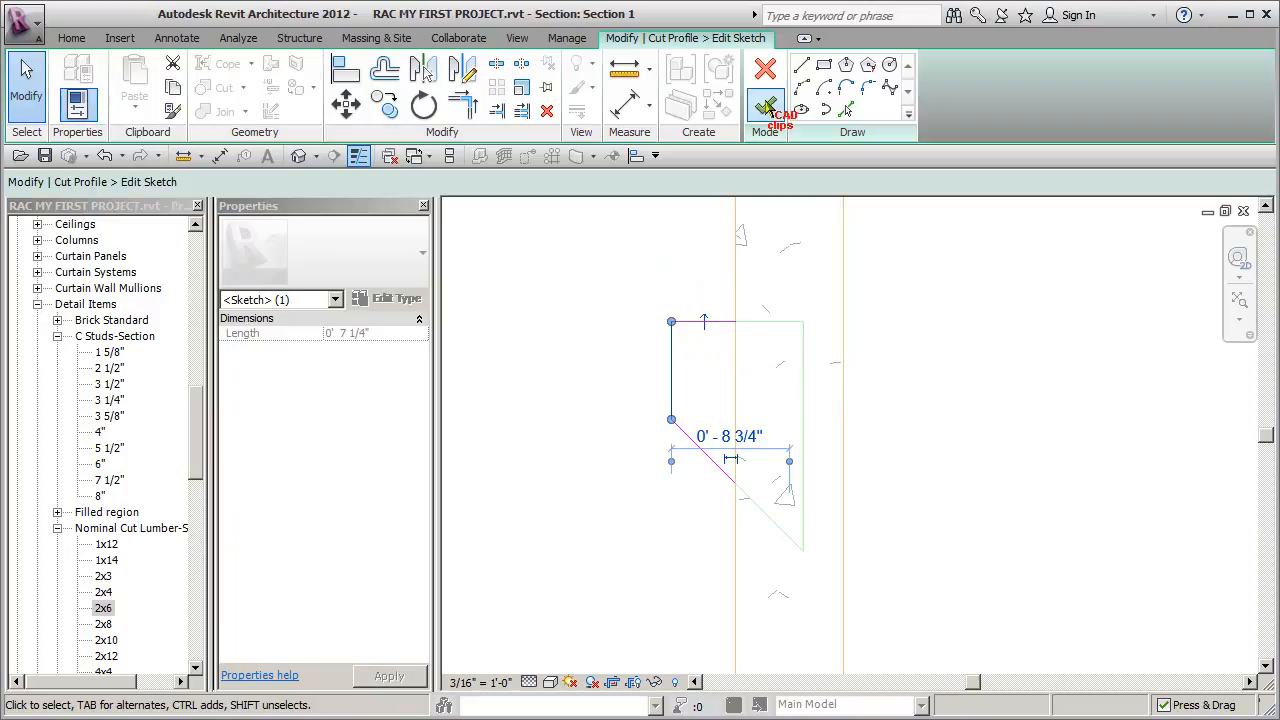
click(767, 110)
click(986, 321)
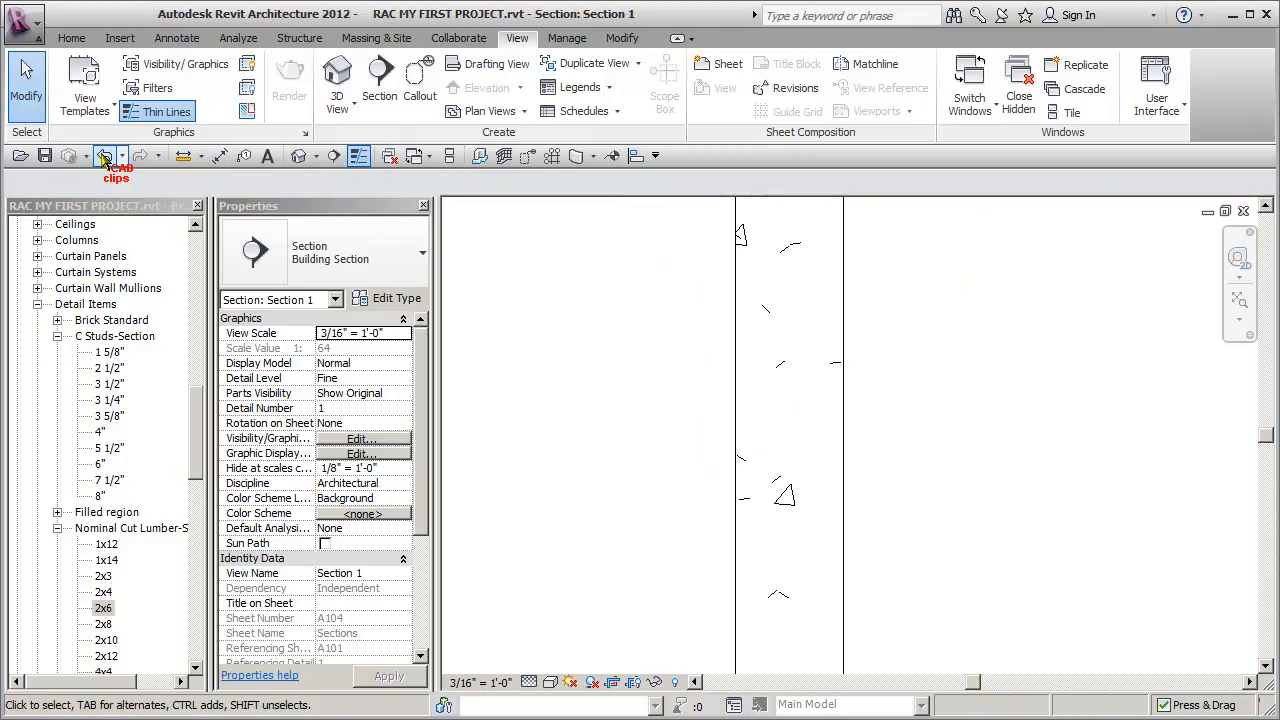
Undo the last sketch completion, flip the direction arrow toward the inside of the bracket, and finish the 4 3/4" projecting profile.
click(104, 157)
click(690, 320)
click(704, 322)
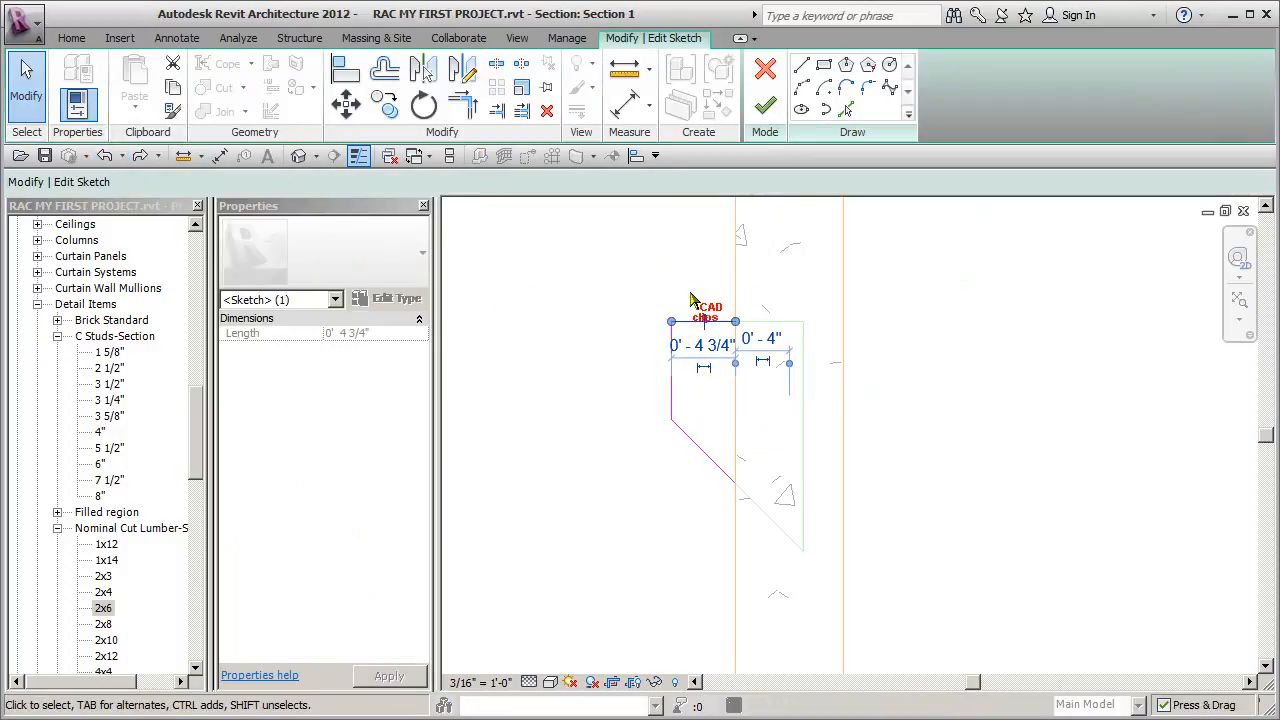
click(954, 337)
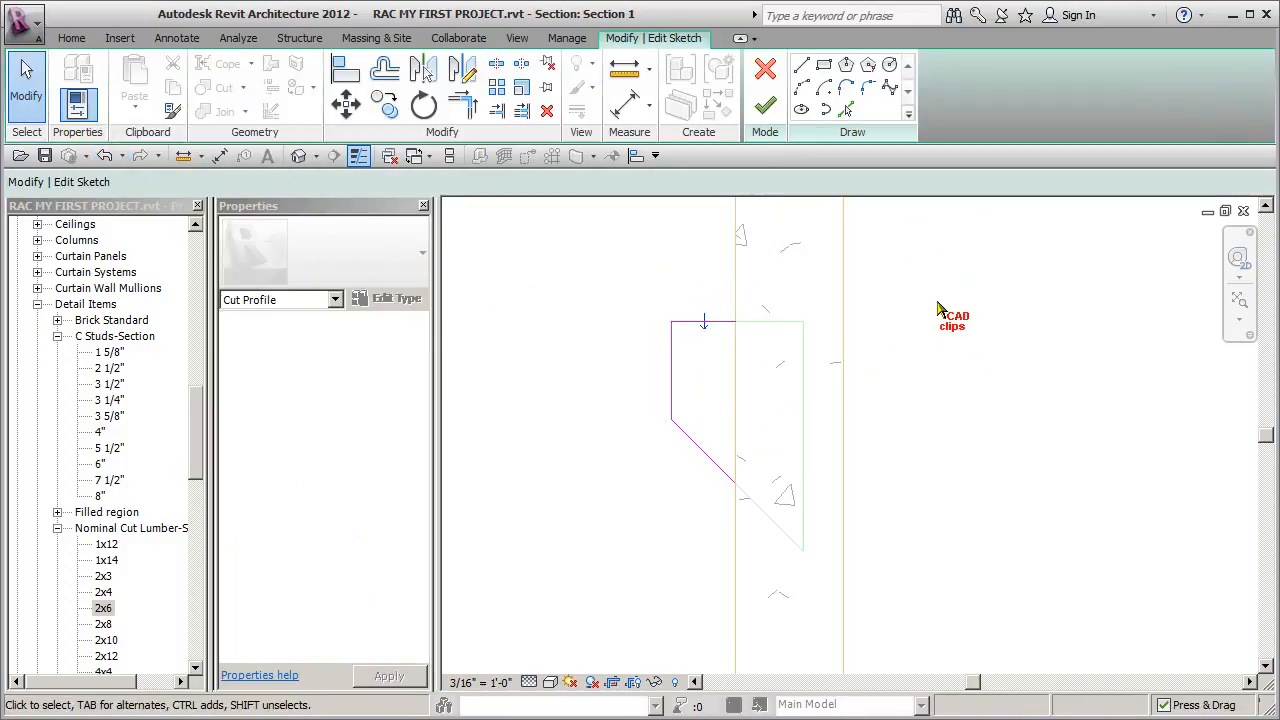
click(767, 110)
click(922, 232)
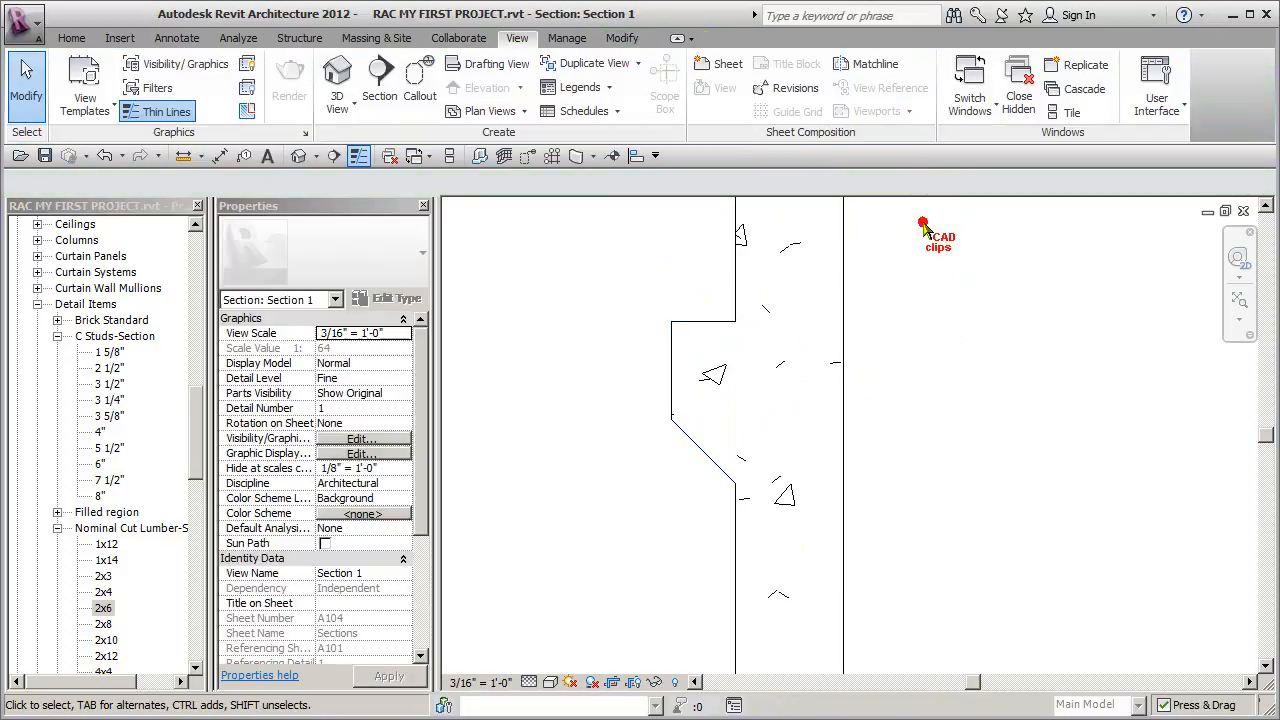
Edit the bracket's cut profile by moving its vertical line inside the wall, flip the direction arrow downward, and finish the sketch.
click(712, 322)
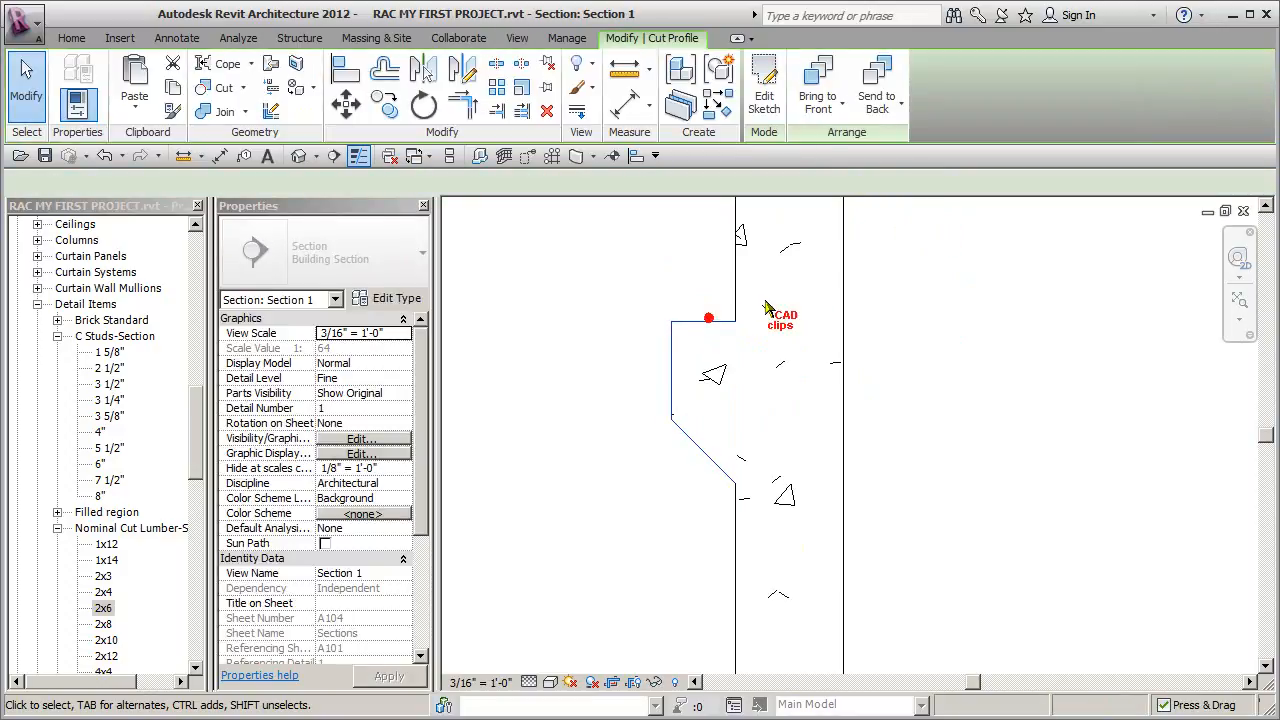
click(763, 102)
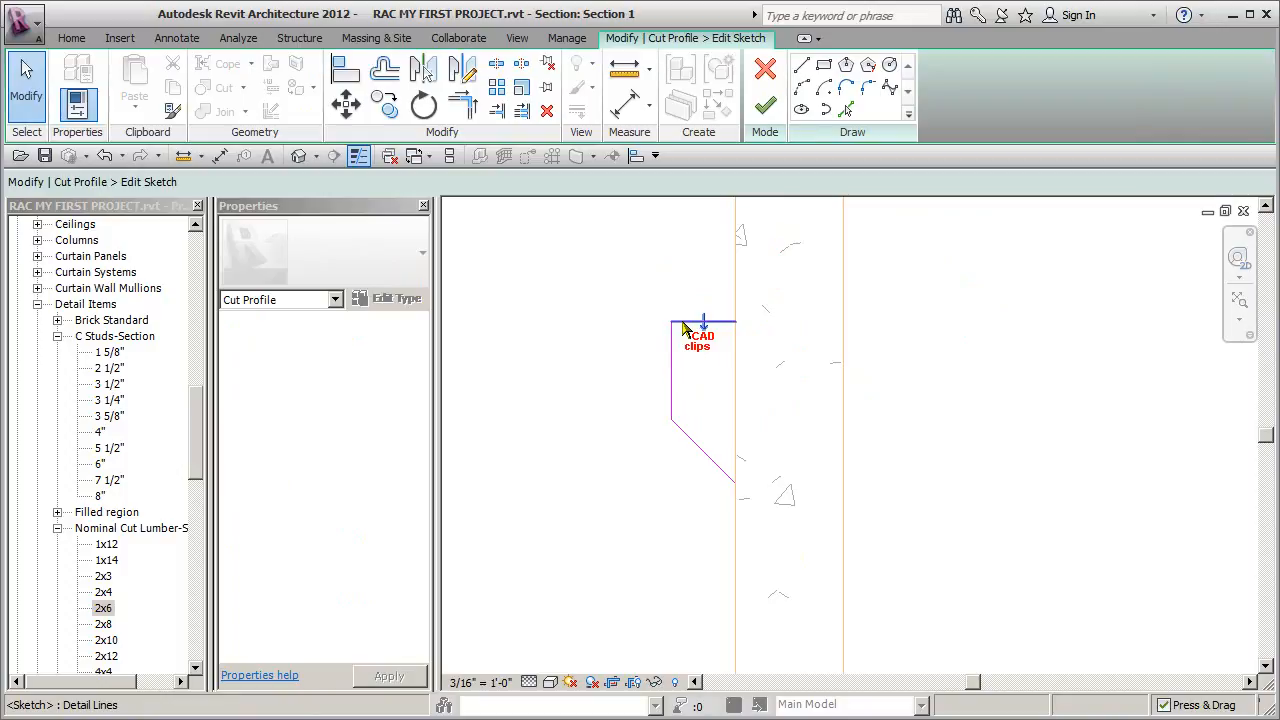
drag(672, 357, 773, 365)
click(912, 373)
scroll(786, 335, up, 2)
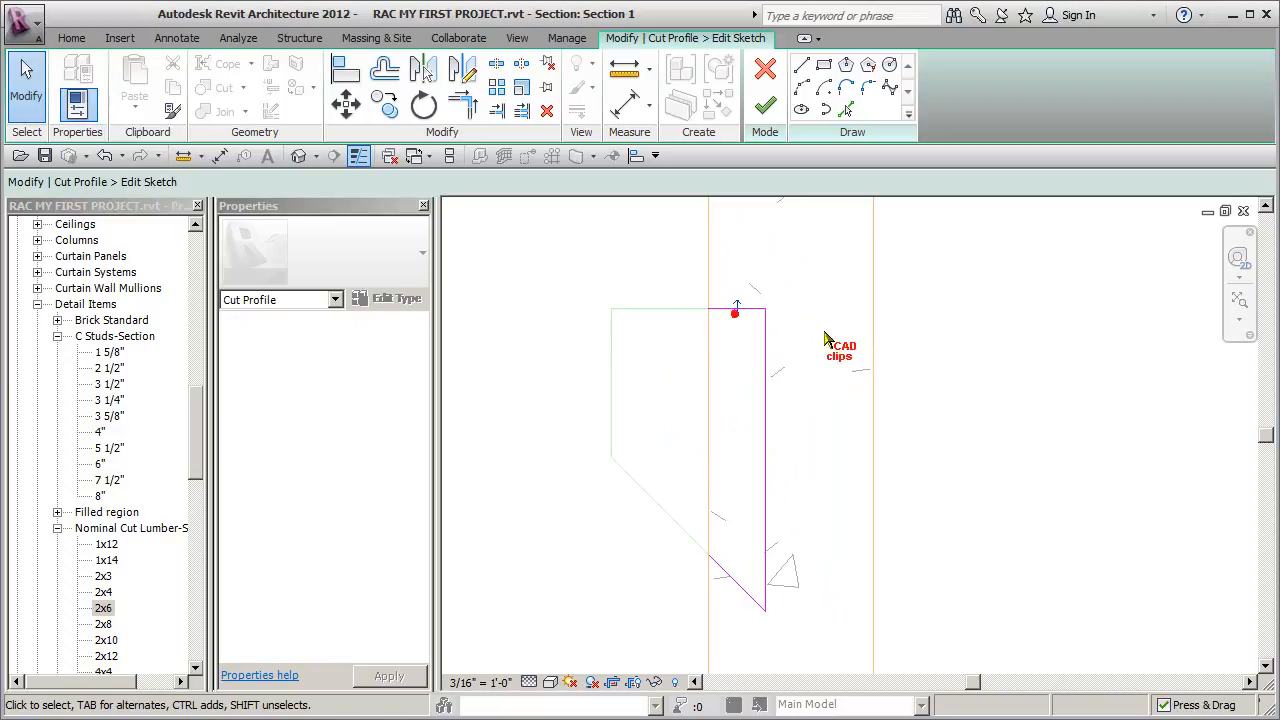
click(737, 307)
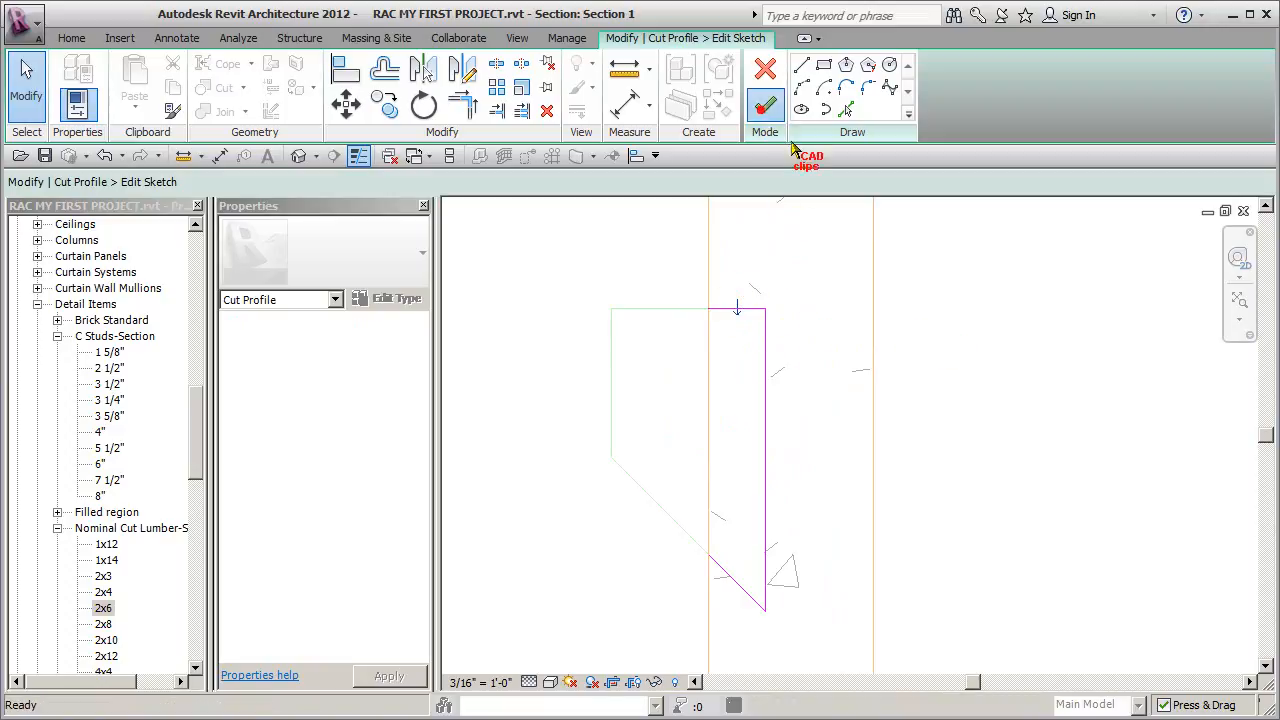
click(766, 106)
click(978, 322)
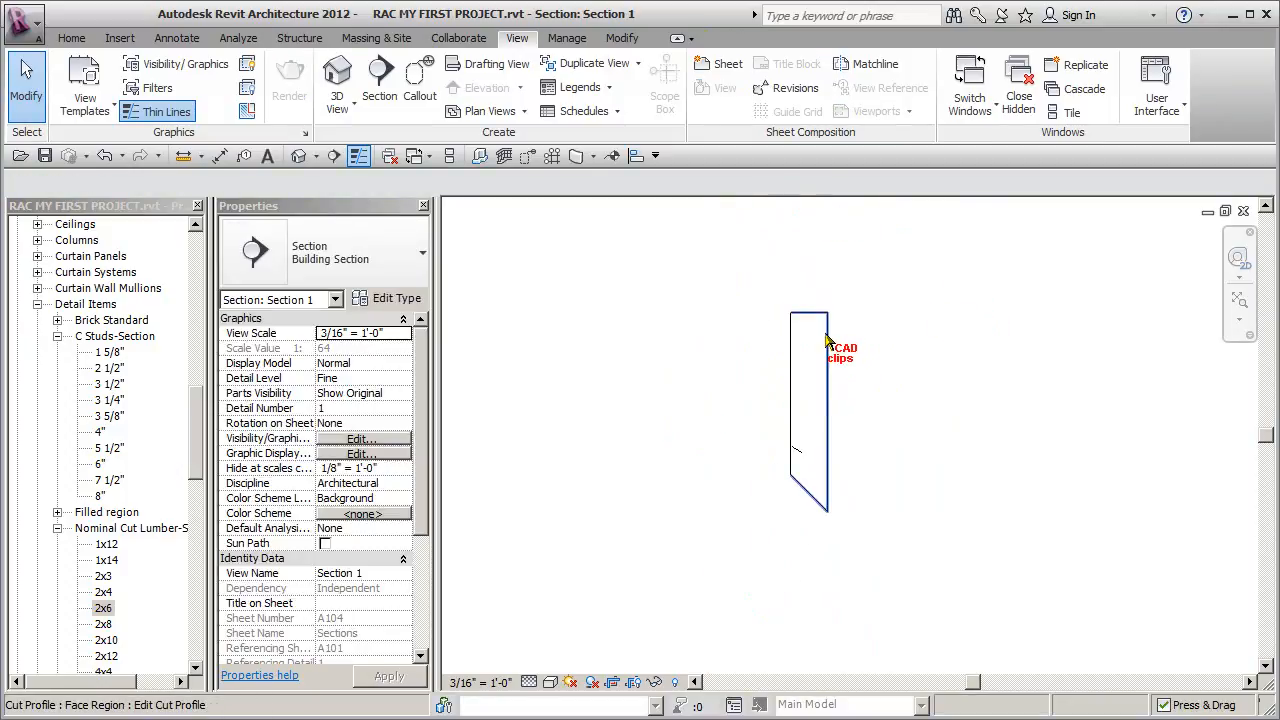
click(791, 341)
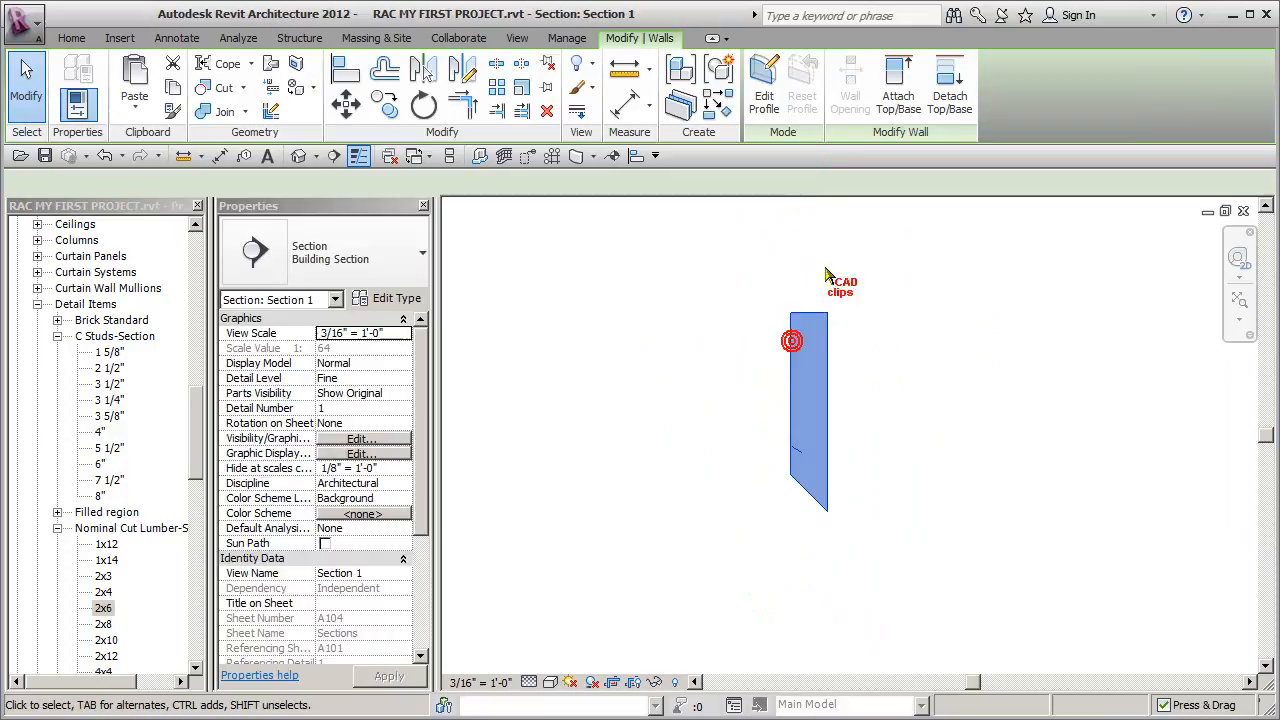
click(764, 95)
click(776, 473)
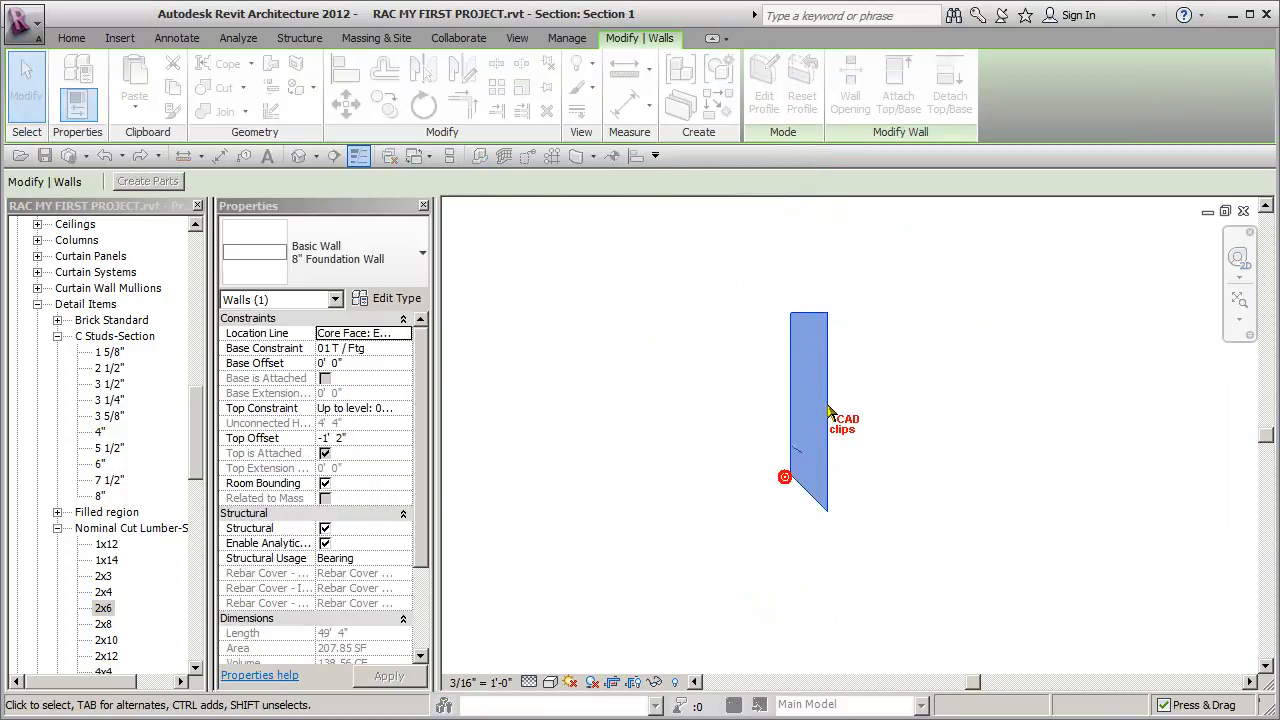
click(762, 565)
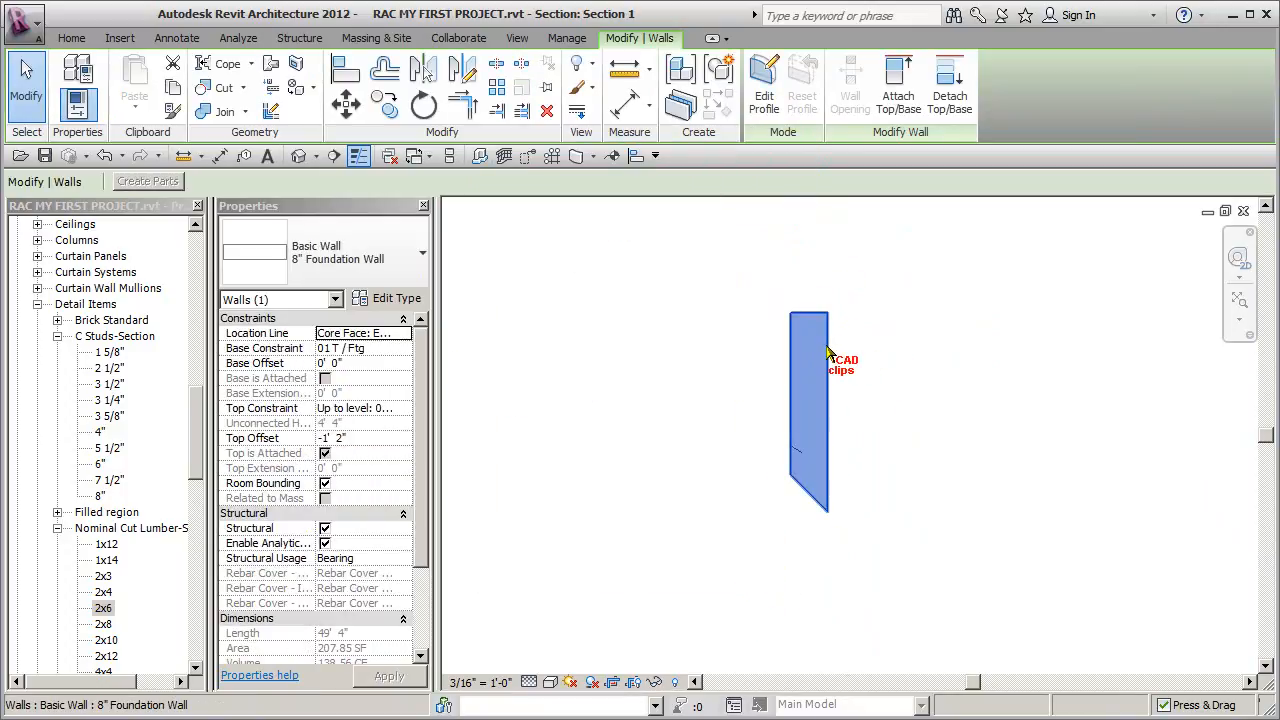
key(Escape)
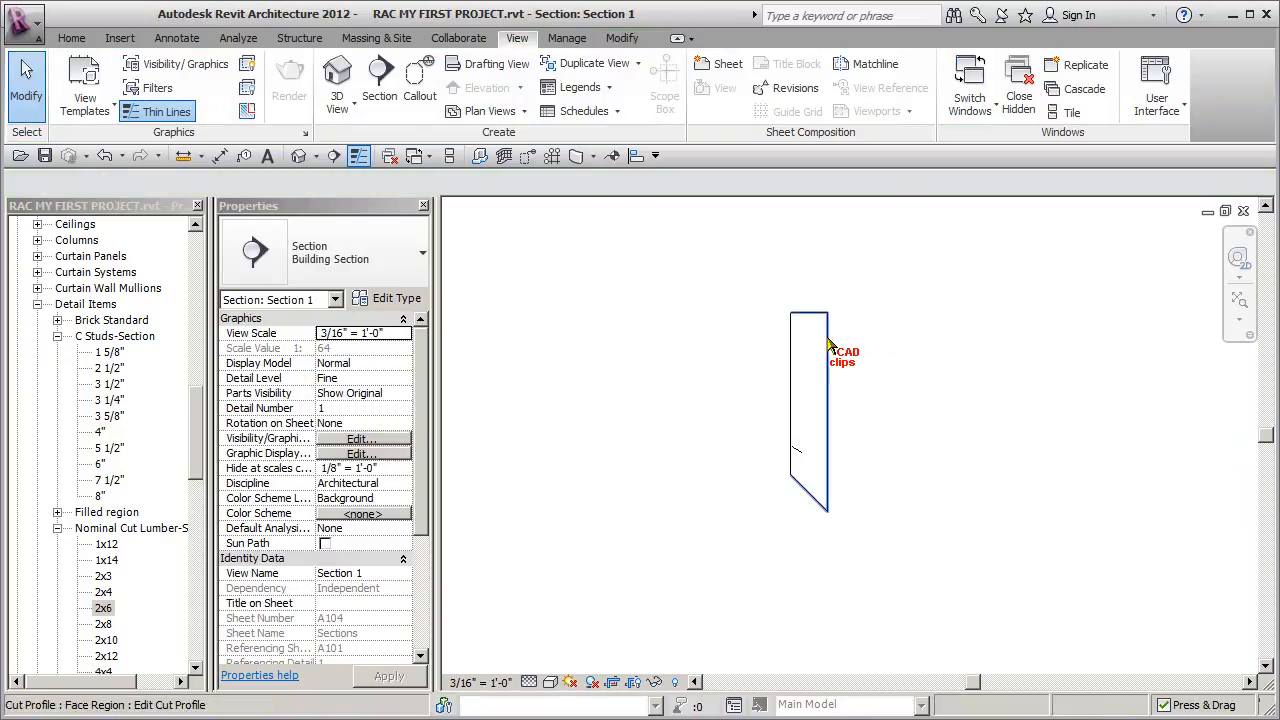
Edit the foundation wall's cut profile sketch so its direction arrow points upward, away from the notch area, and finish it.
click(828, 350)
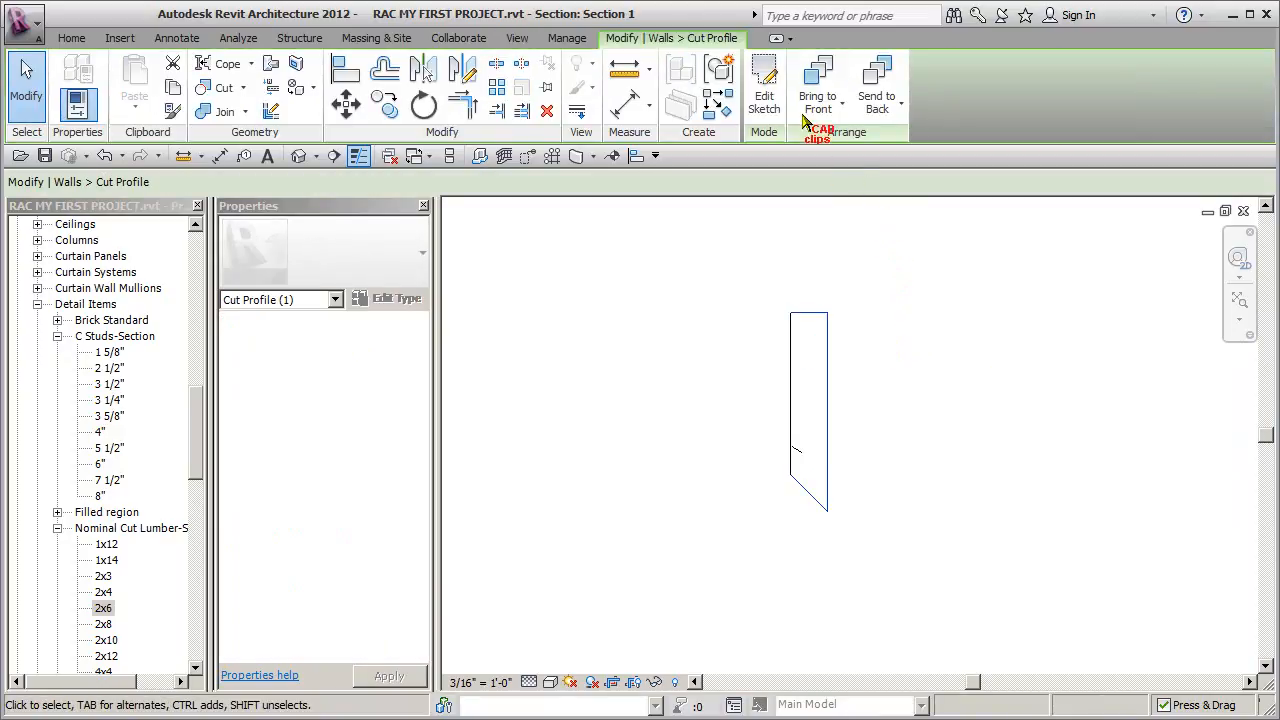
click(764, 88)
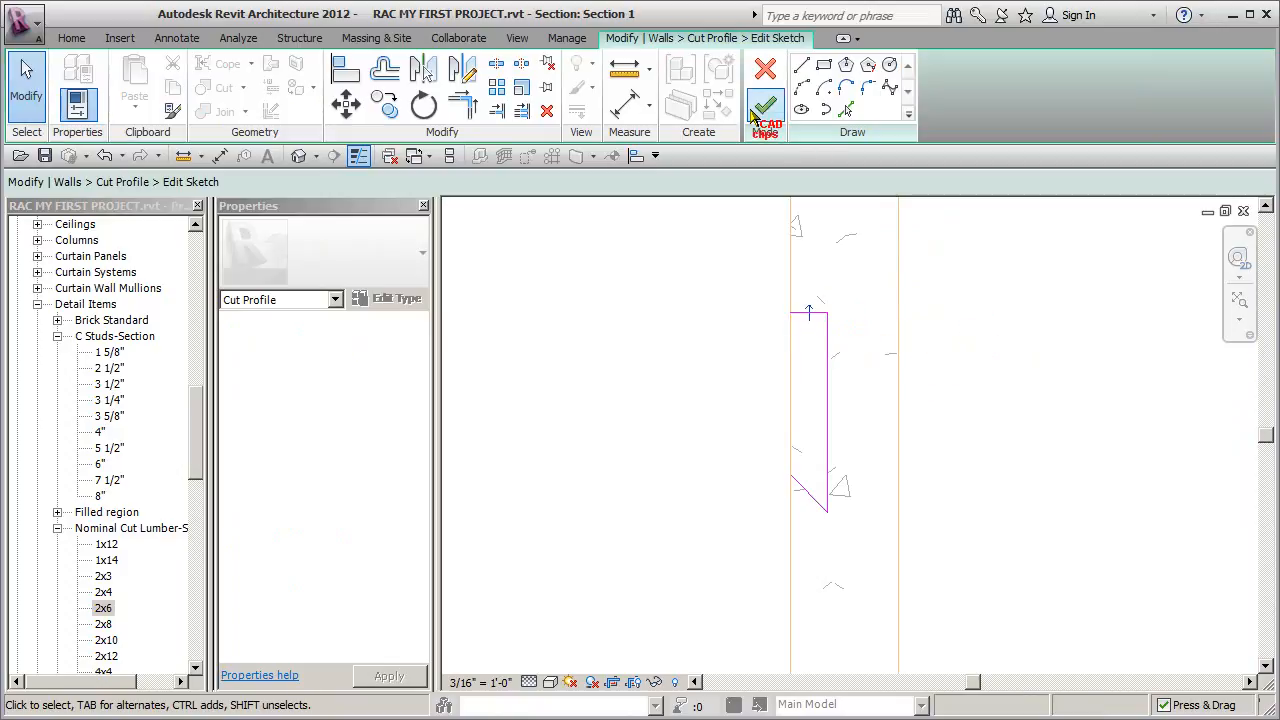
click(765, 106)
click(982, 426)
middle_drag(944, 536, 811, 373)
scroll(786, 507, up, 2)
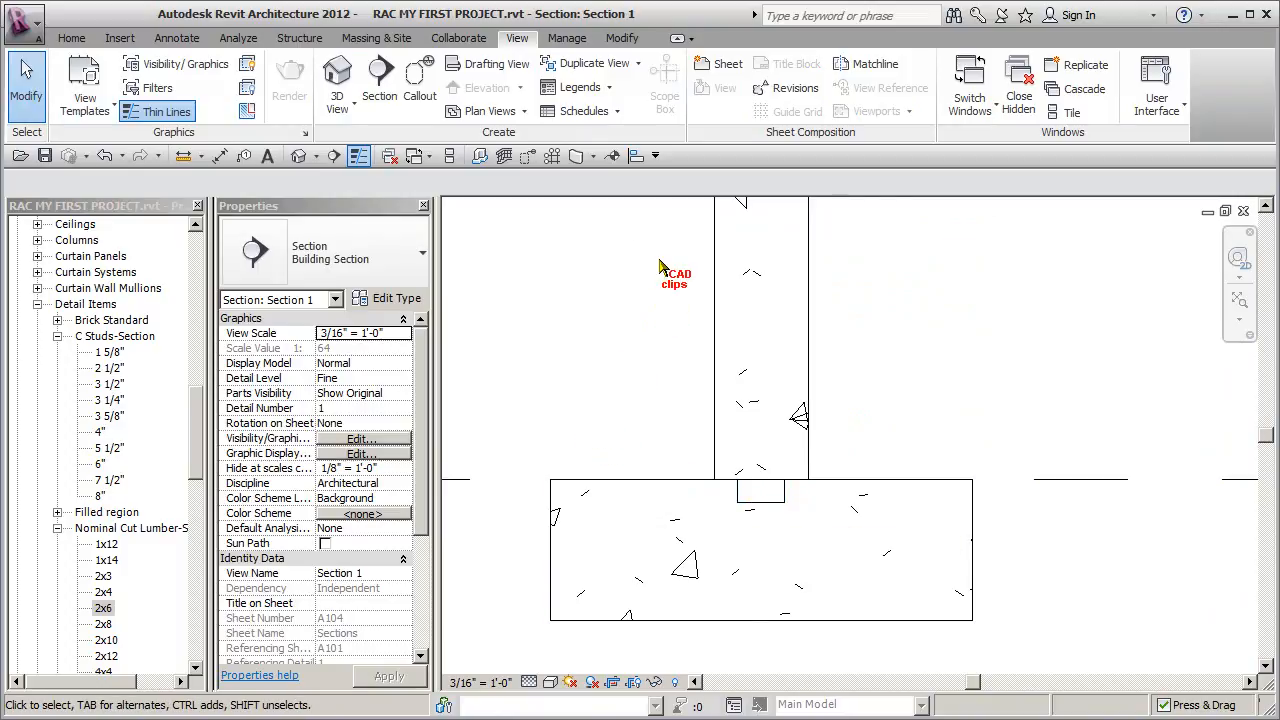
click(247, 112)
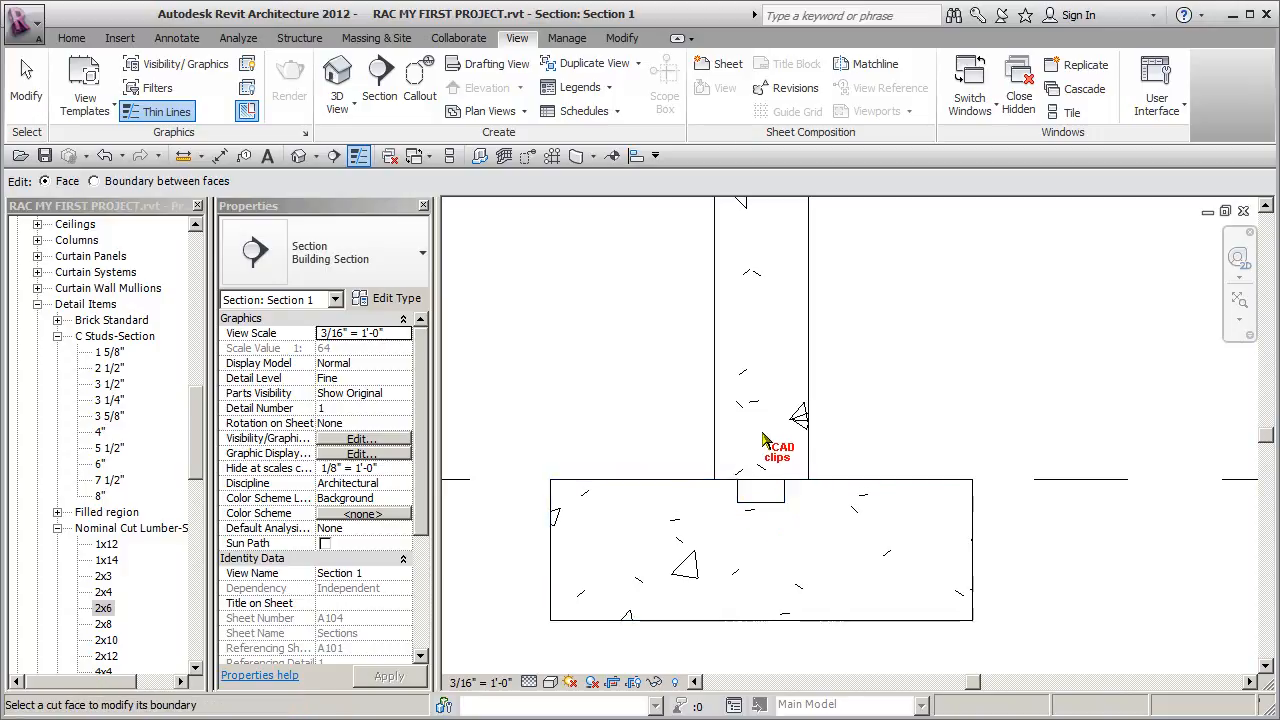
middle_drag(817, 414, 823, 663)
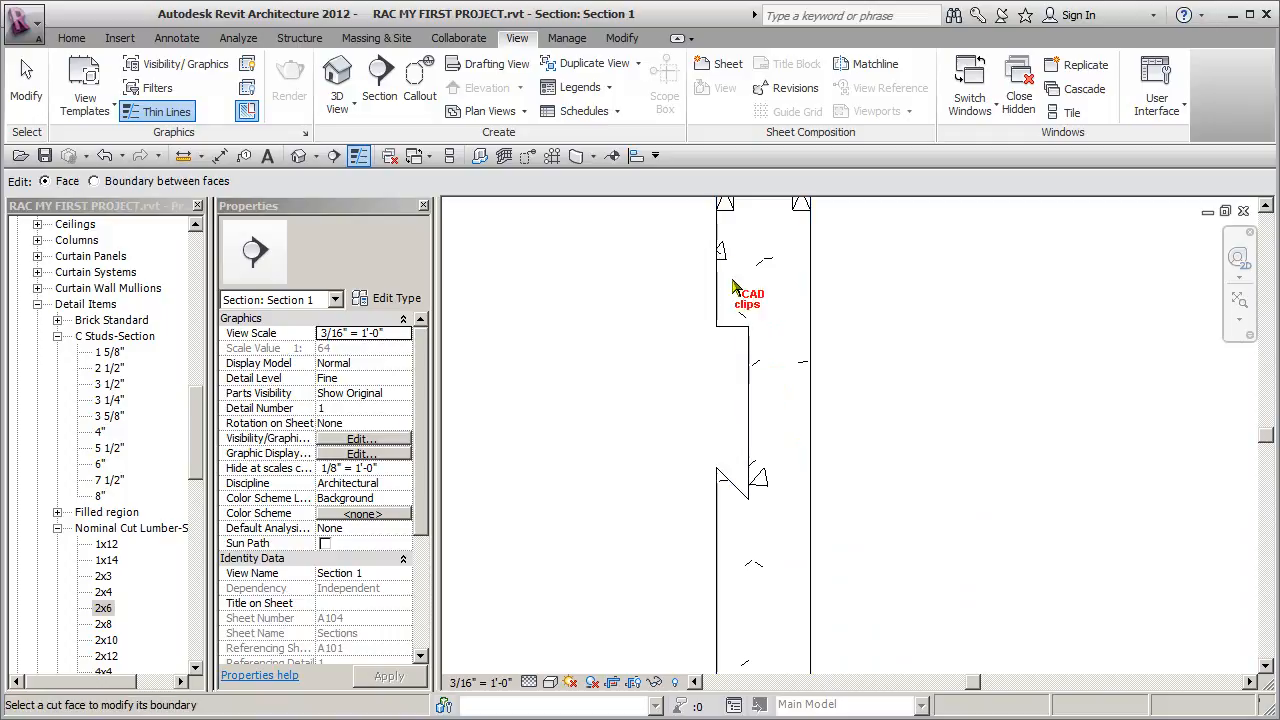
scroll(793, 527, down, 2)
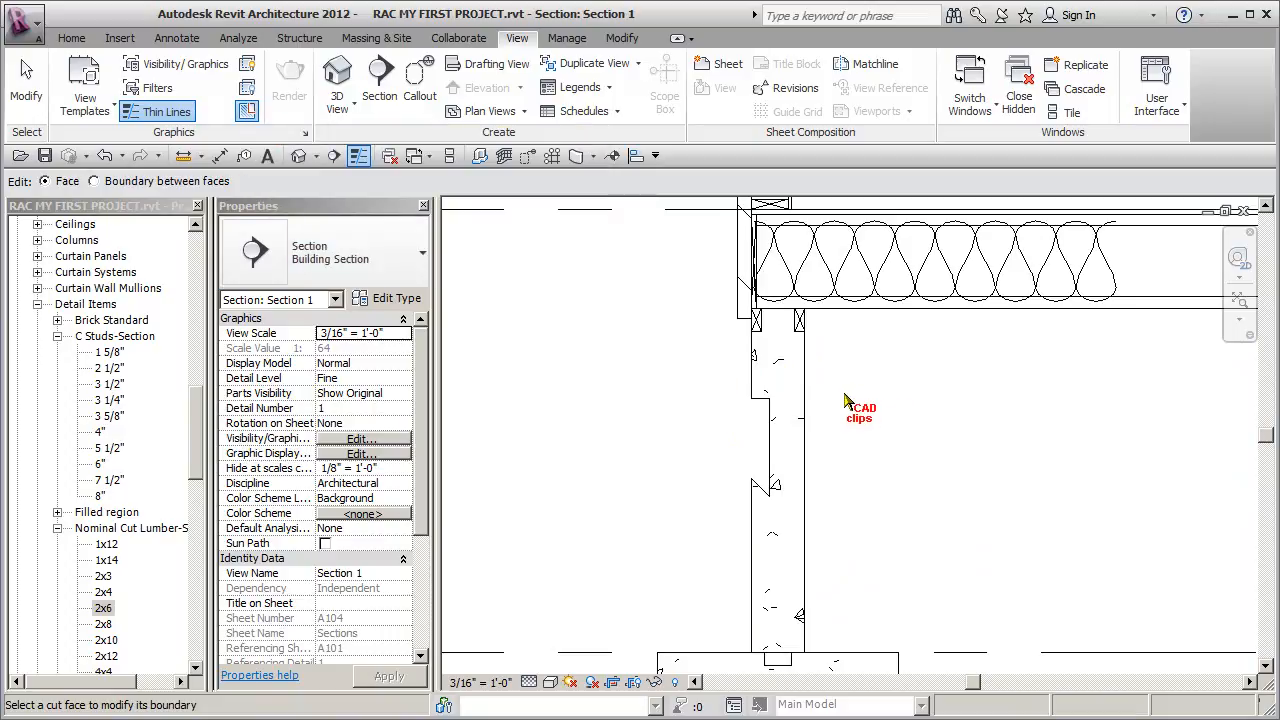
key(Escape)
Sketch a face cut profile on the exterior siding's lower end, with an outward-sloping line, a horizontal base and a short vertical return.
middle_drag(752, 350, 751, 515)
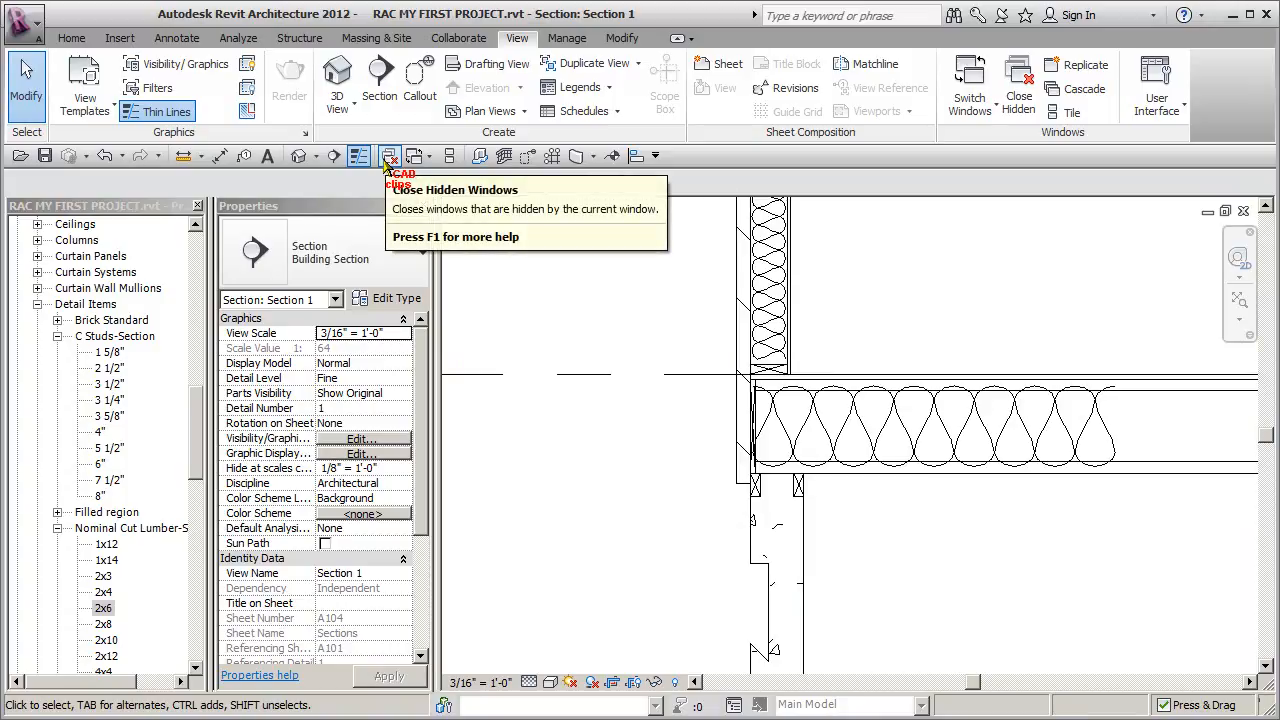
click(247, 111)
scroll(714, 443, up, 3)
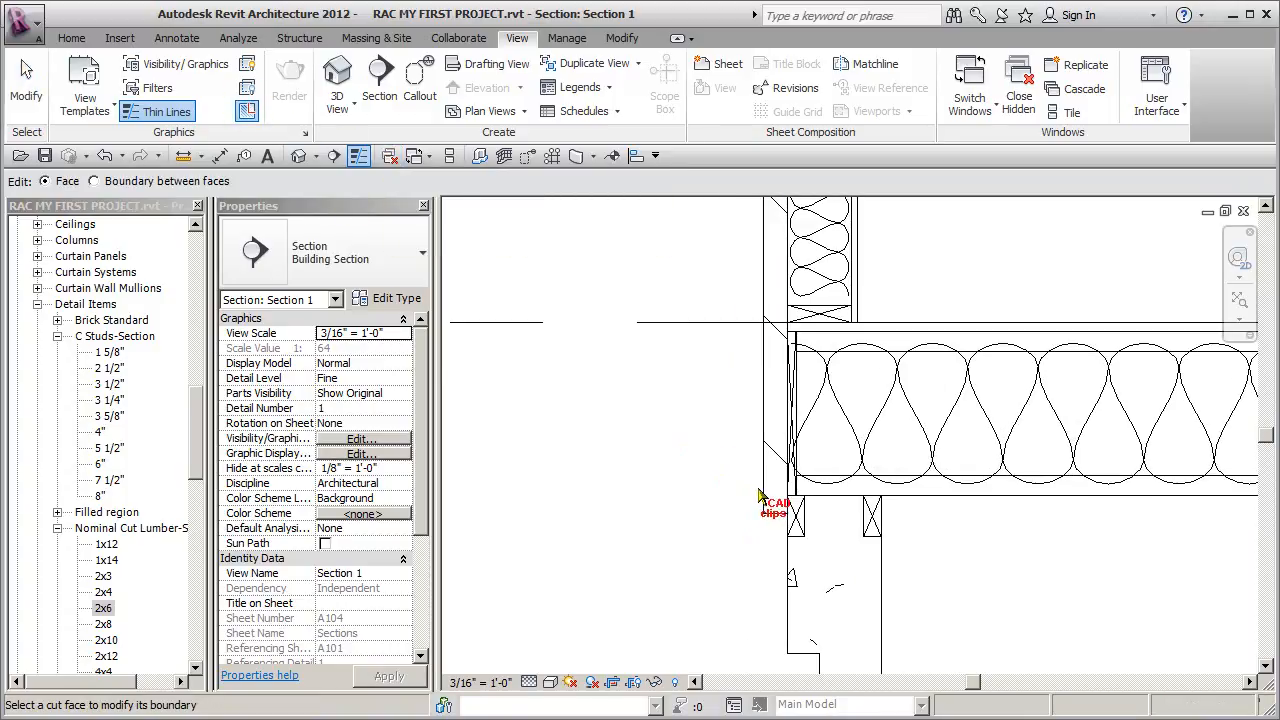
click(760, 489)
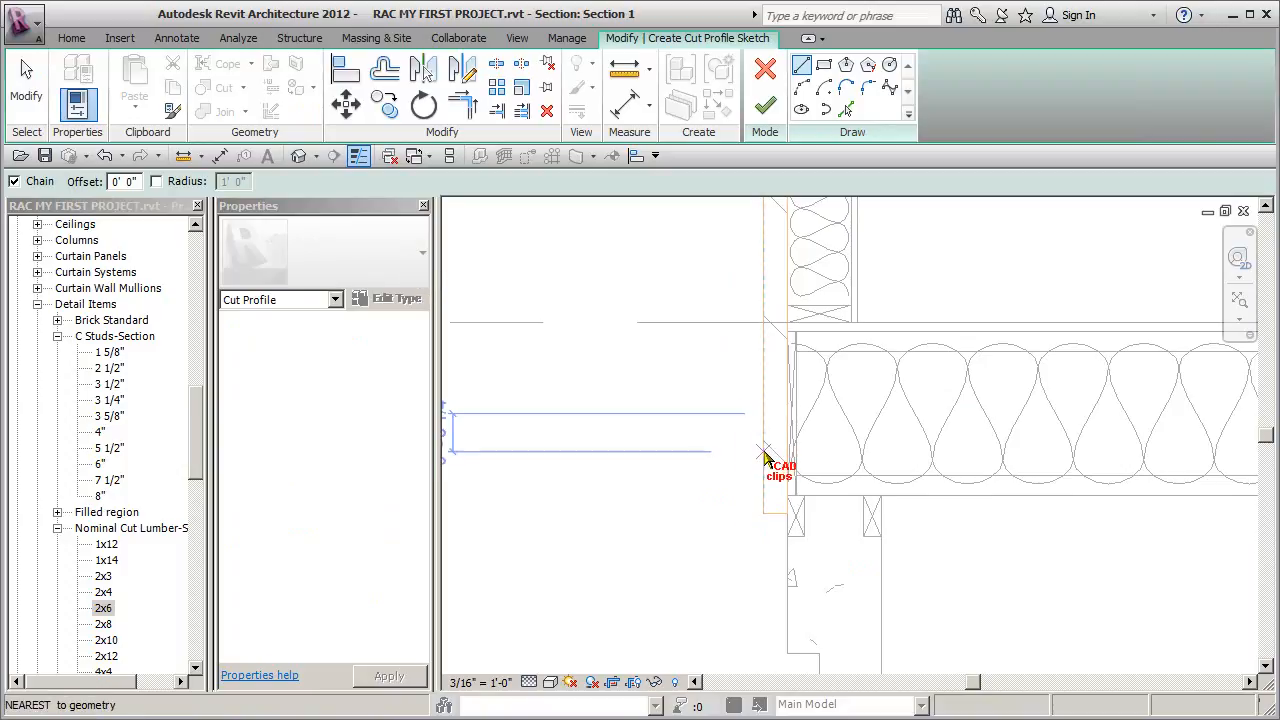
scroll(766, 451, up, 2)
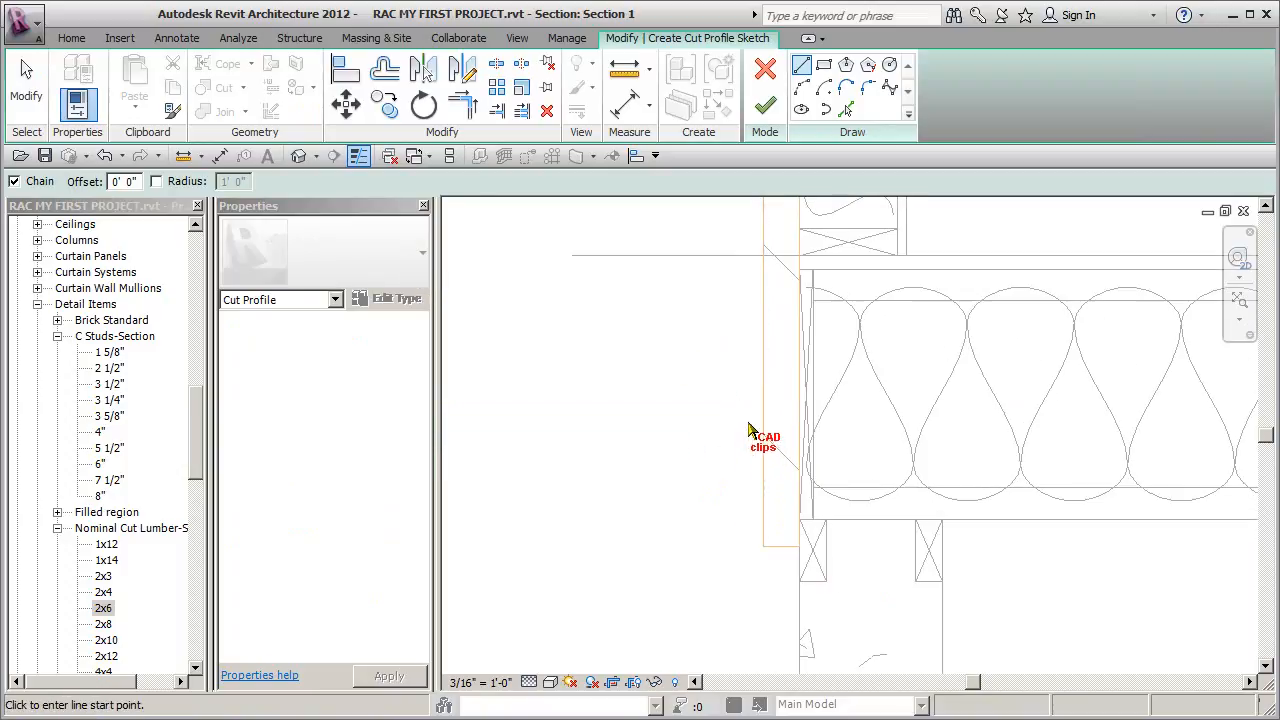
click(764, 479)
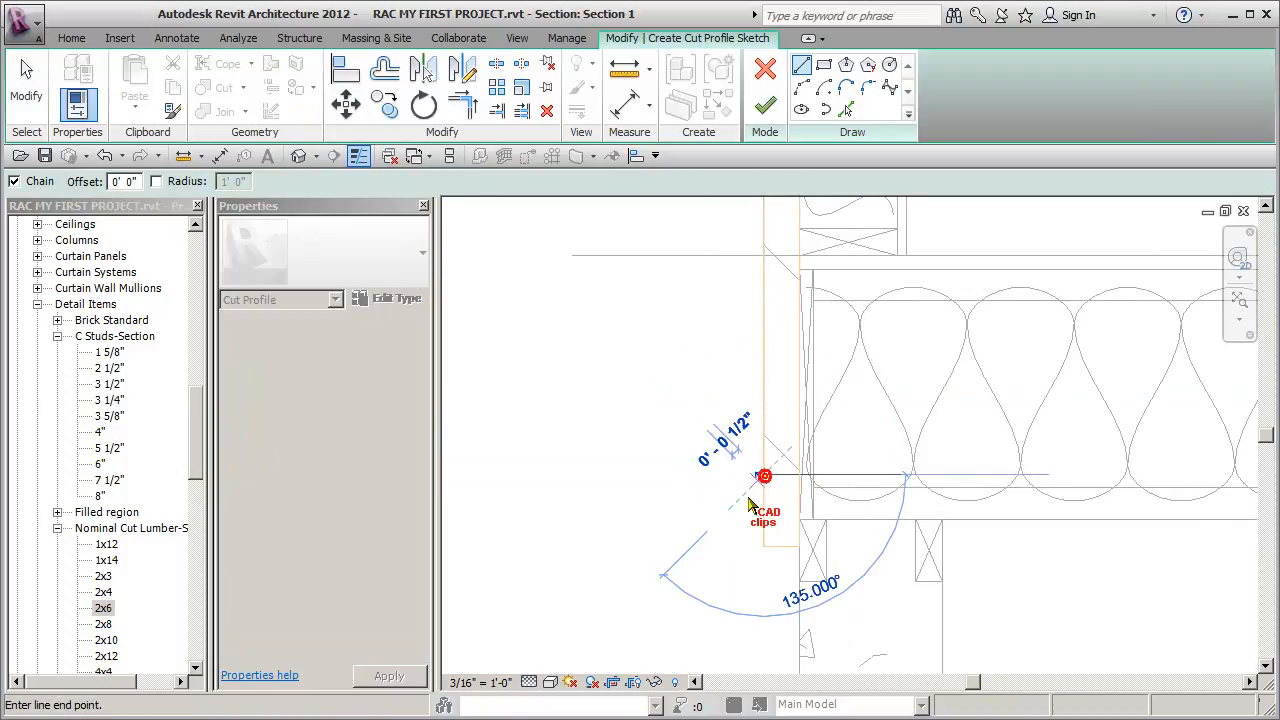
click(737, 556)
scroll(780, 550, up, 2)
click(779, 548)
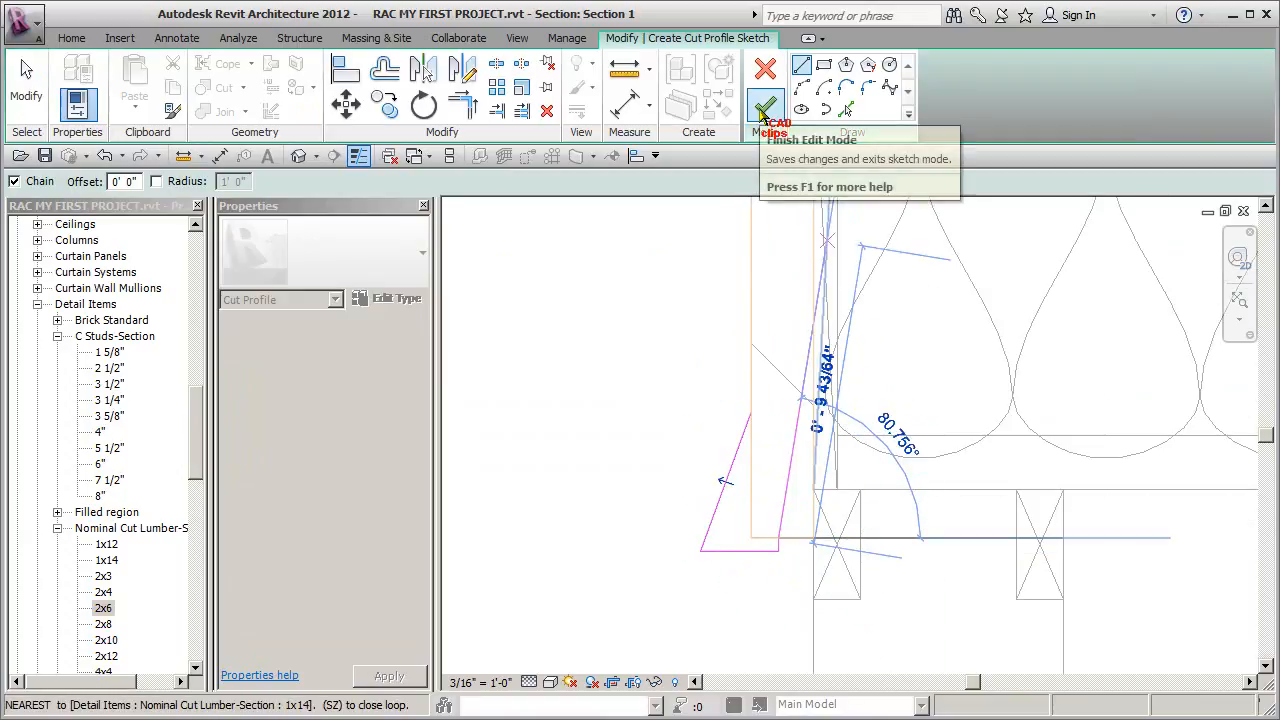
key(Escape)
key(Escape)
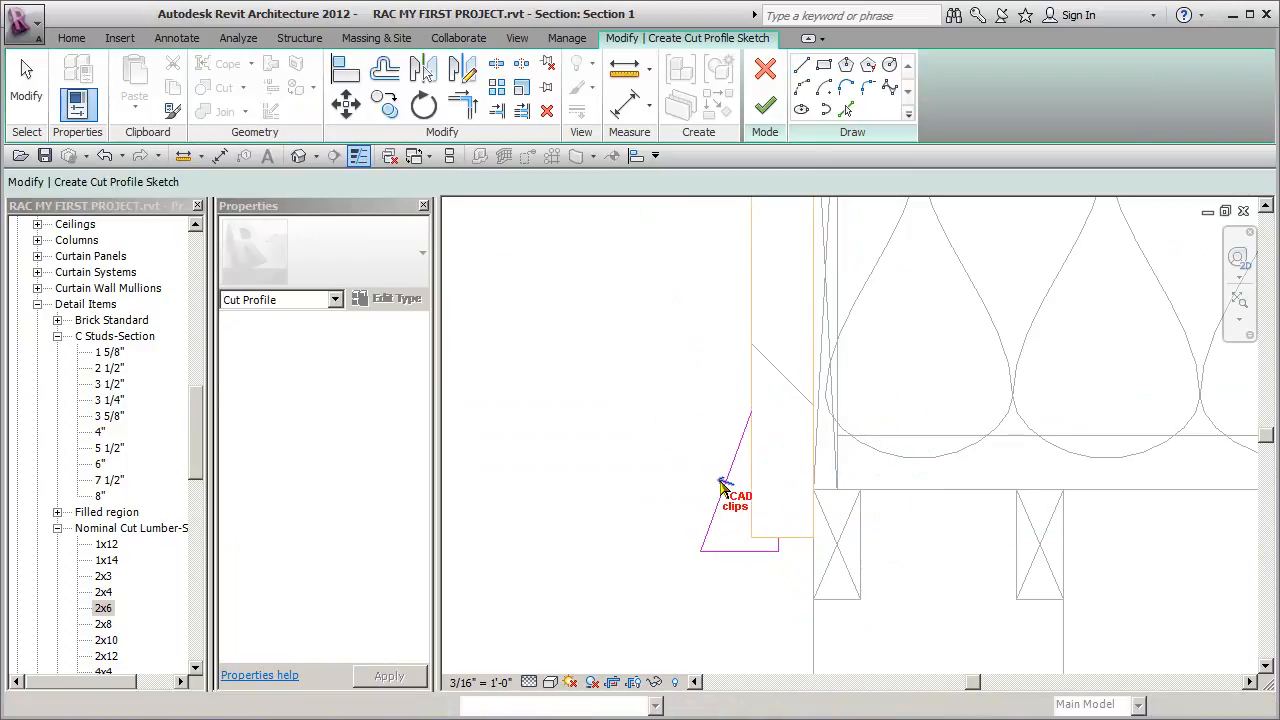
Finish the siding's flared cut profile with its direction arrow pointing toward the siding.
click(765, 105)
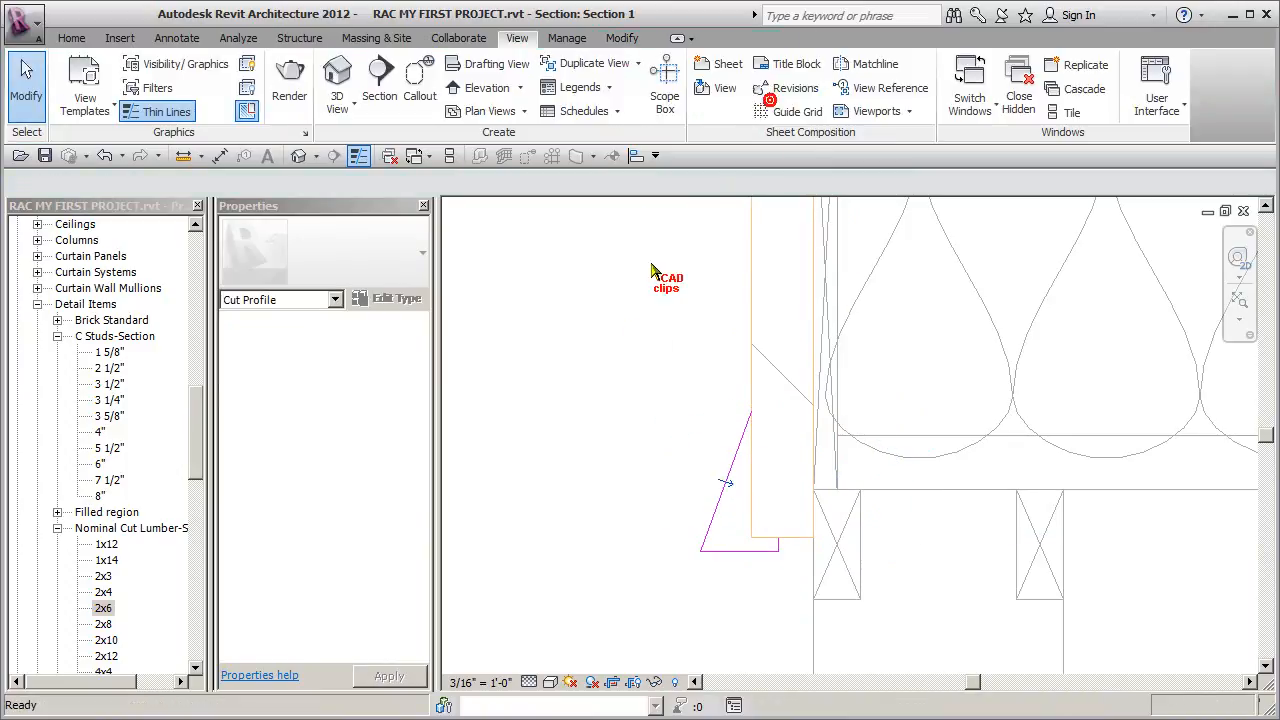
click(622, 347)
scroll(622, 347, down, 6)
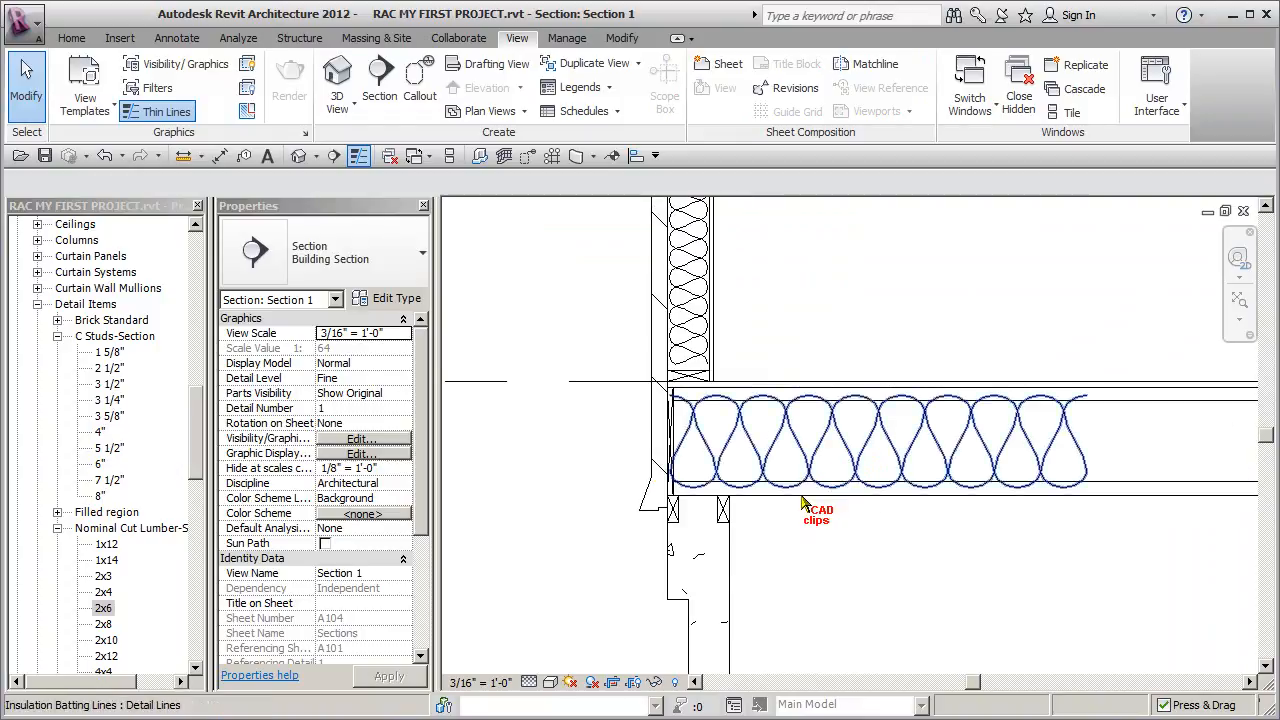
Examine the flared siding base, the floor framing and the interior footing along the lower part of the section.
middle_drag(826, 500, 830, 468)
middle_drag(755, 444, 753, 483)
scroll(769, 474, down, 2)
middle_drag(862, 497, 829, 555)
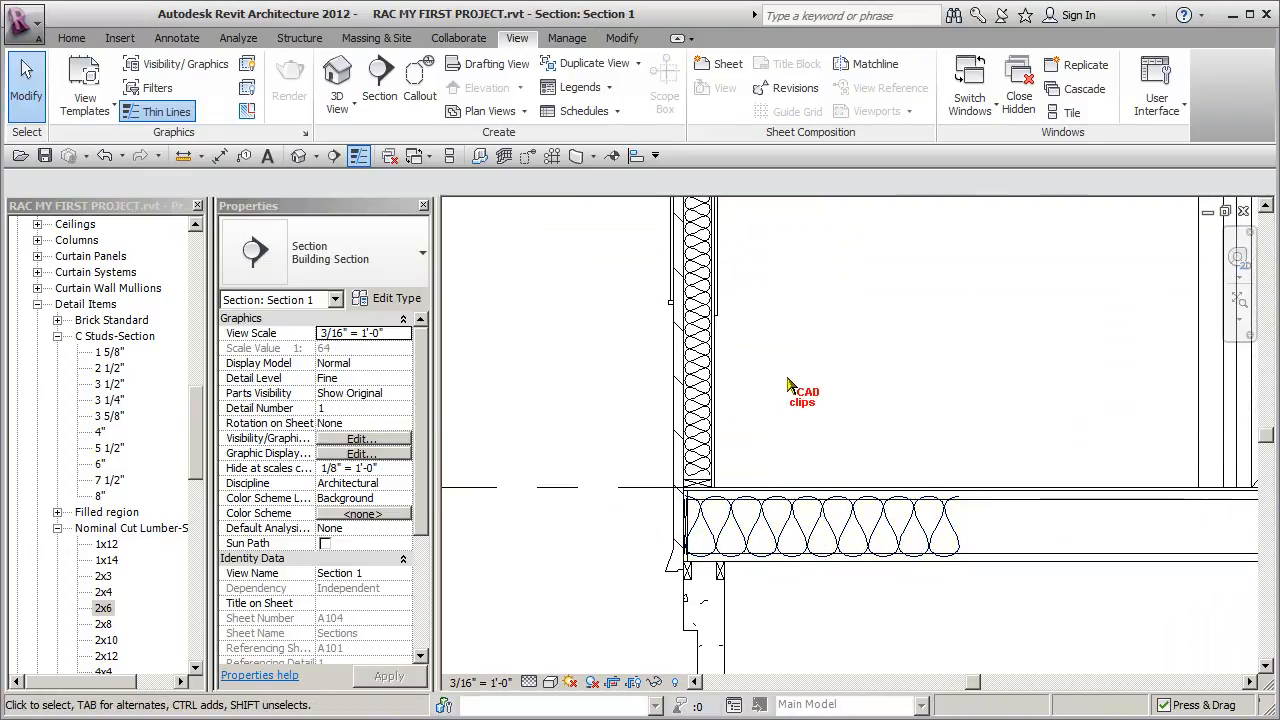
middle_drag(787, 378, 792, 444)
scroll(792, 452, down, 2)
middle_drag(899, 445, 538, 404)
middle_drag(906, 482, 627, 427)
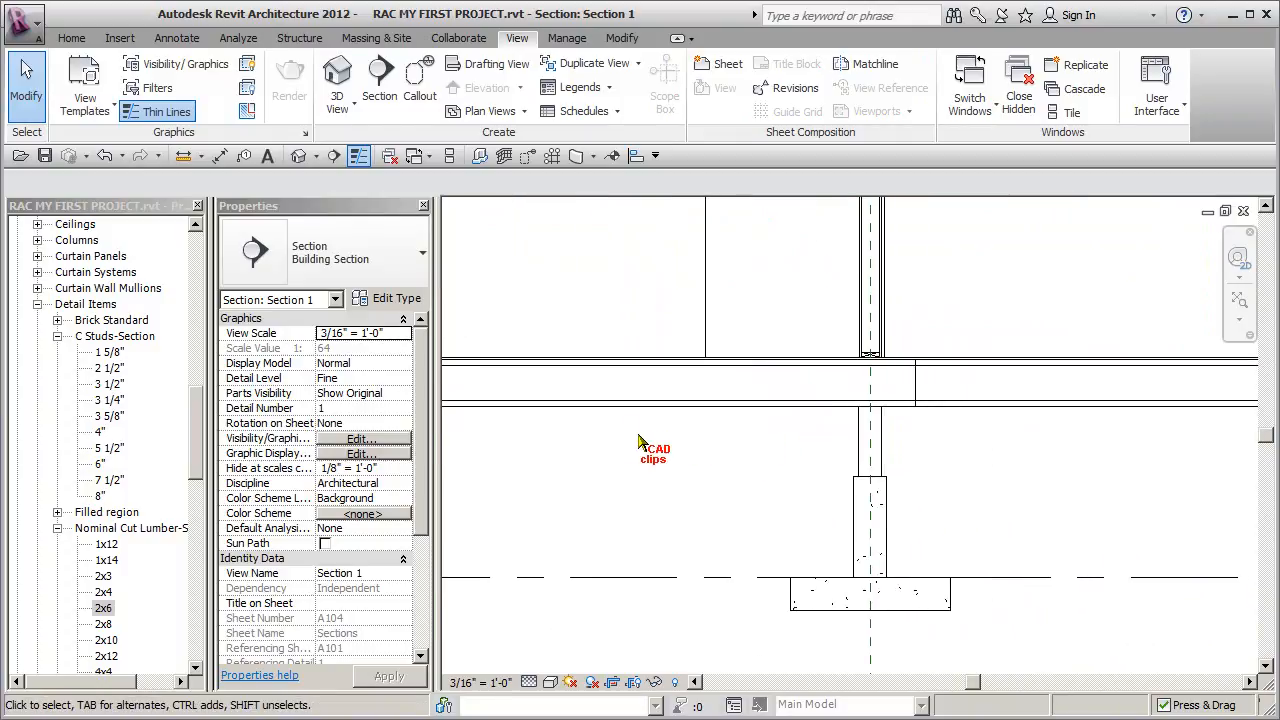
scroll(909, 520, up, 2)
middle_drag(909, 523, 871, 443)
scroll(944, 572, up, 2)
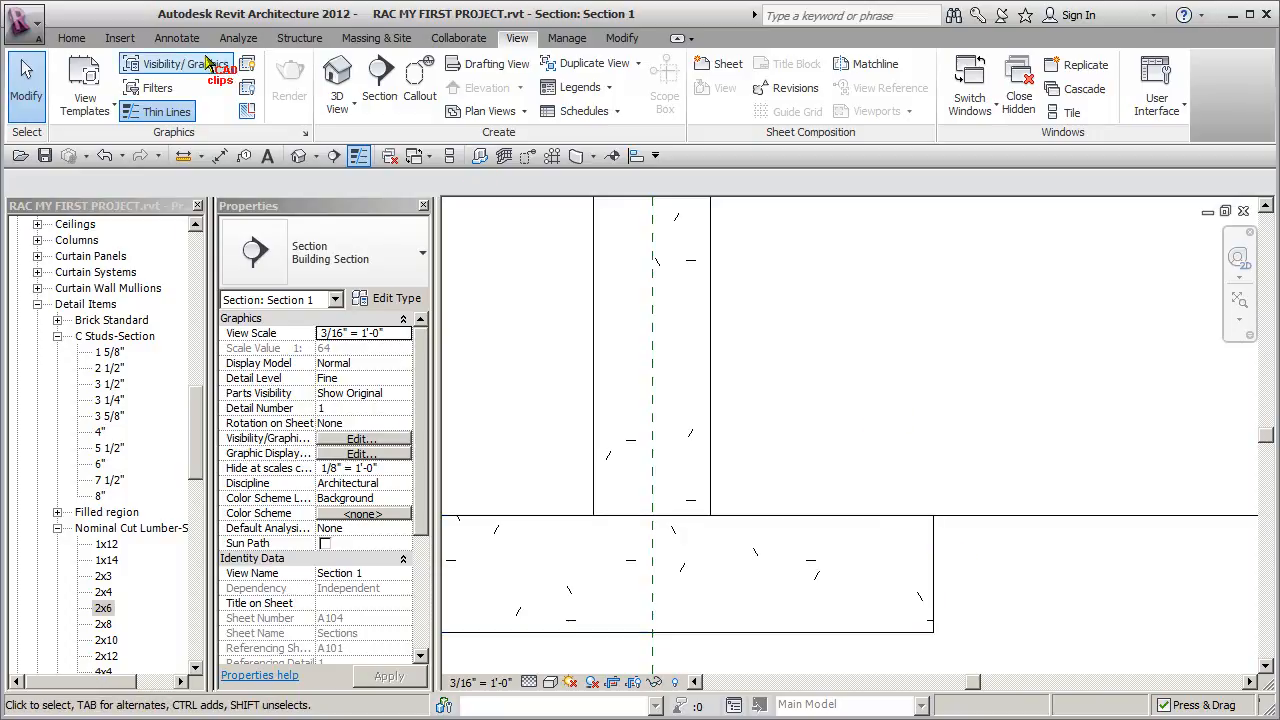
Start a face cut profile on the keyed bearing footing beside the stair and sketch short diagonal lines across both upper corners.
click(248, 112)
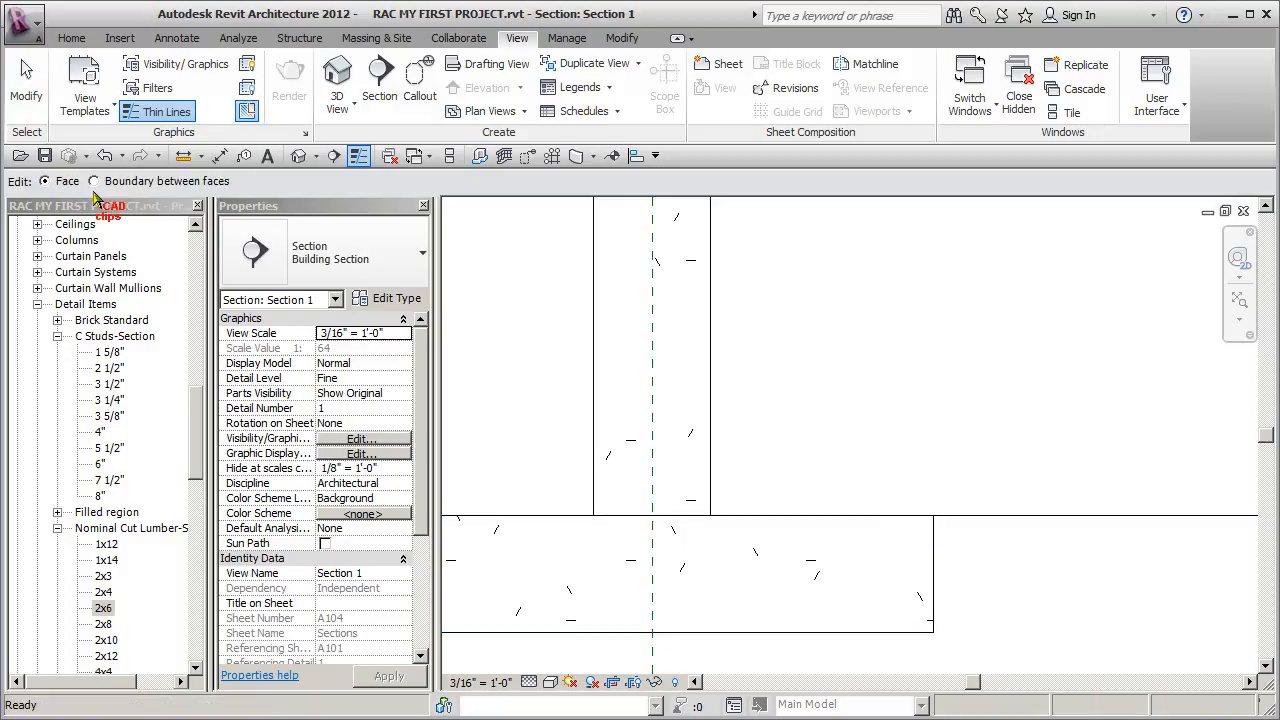
middle_drag(843, 469, 939, 401)
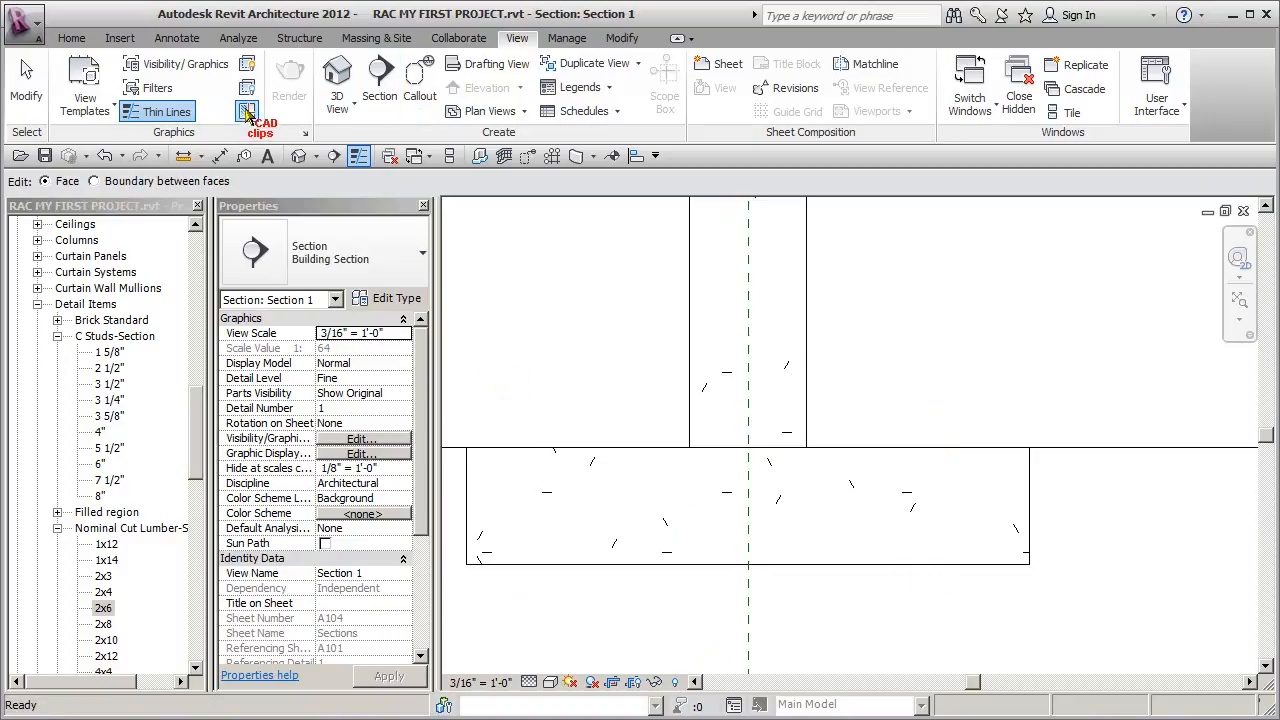
scroll(686, 509, up, 5)
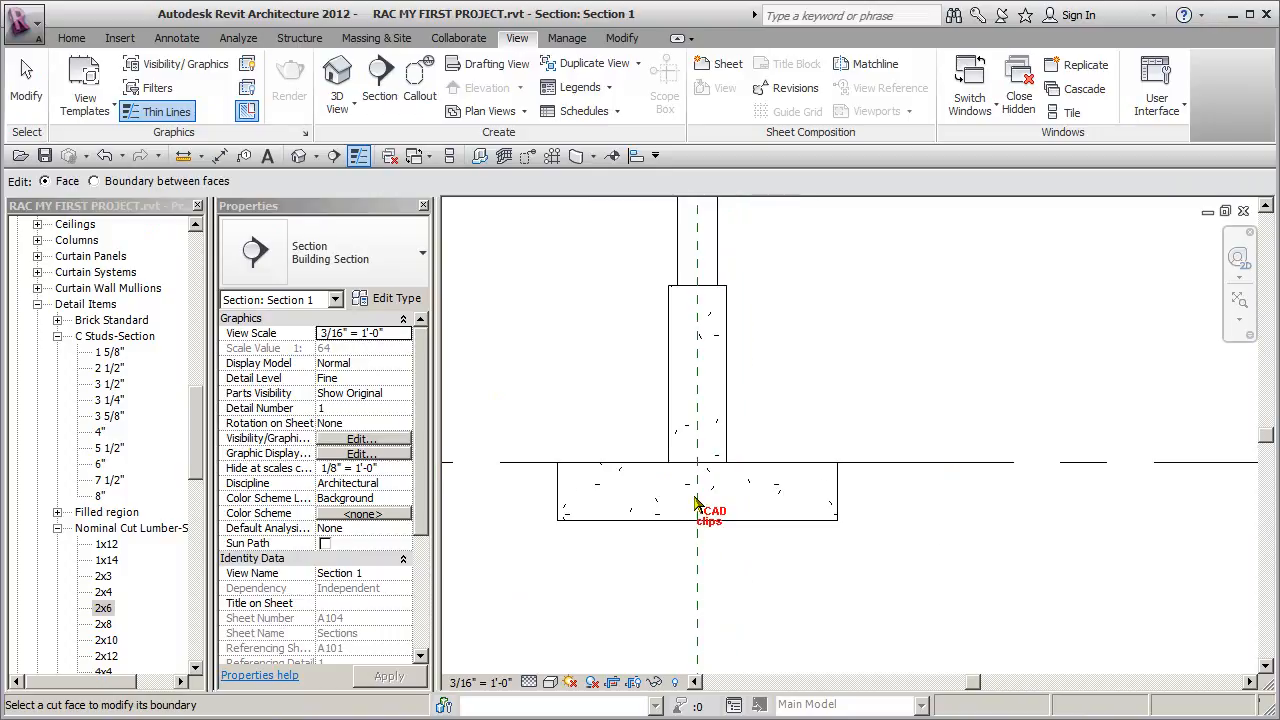
scroll(896, 530, up, 2)
click(843, 422)
scroll(925, 498, up, 3)
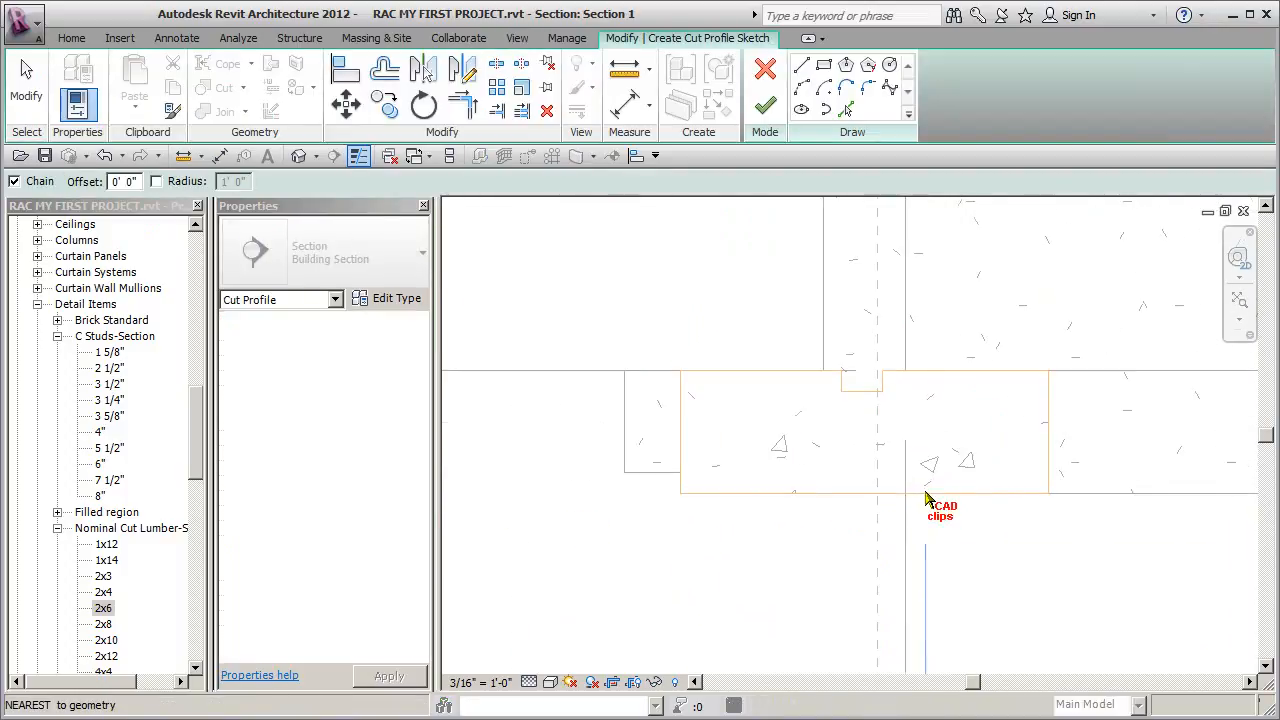
scroll(1094, 434, up, 2)
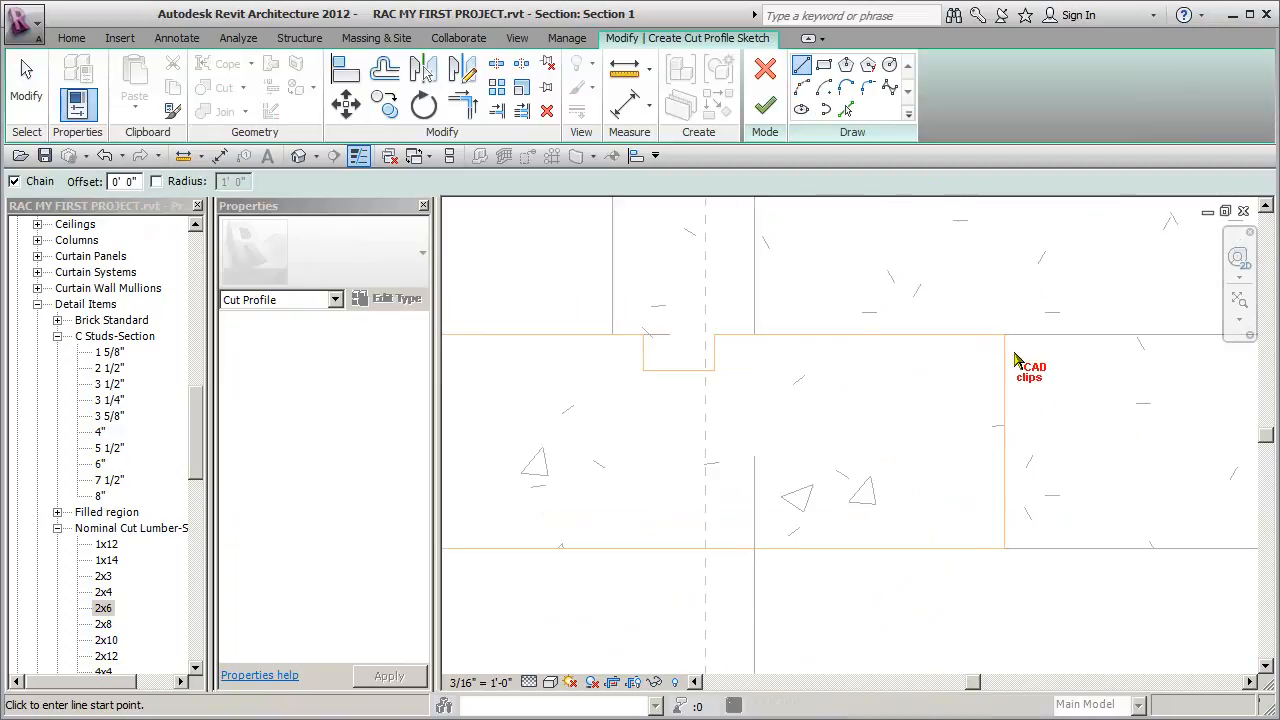
middle_drag(784, 444, 975, 478)
key(Escape)
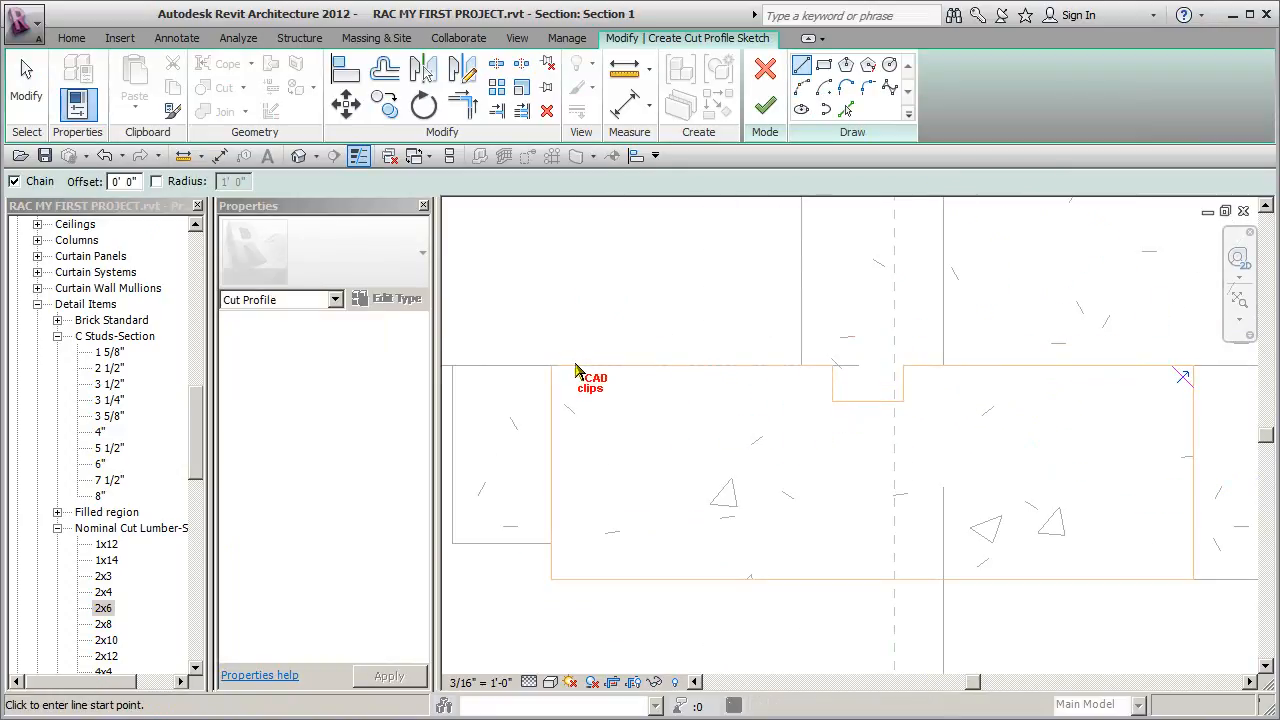
click(573, 368)
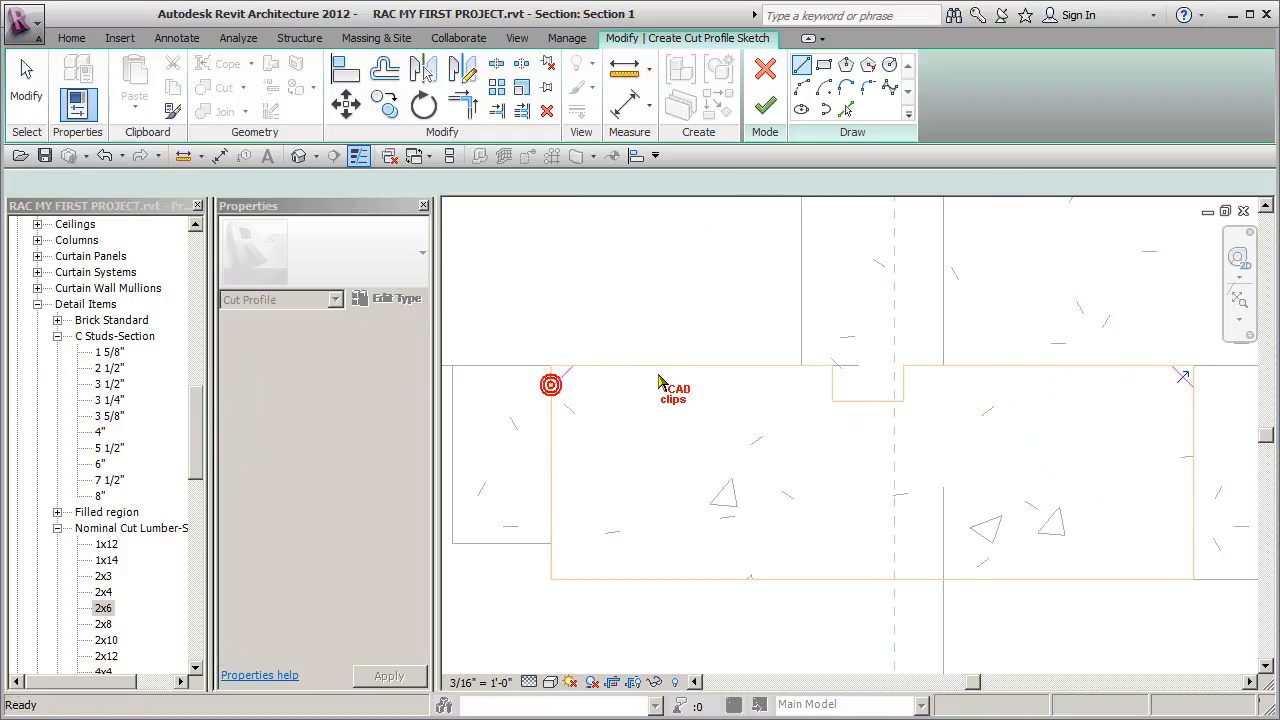
key(Escape)
Flip the corner line's direction arrow inward toward the footing body and finish the chamfered cut profile.
scroll(667, 391, down, 3)
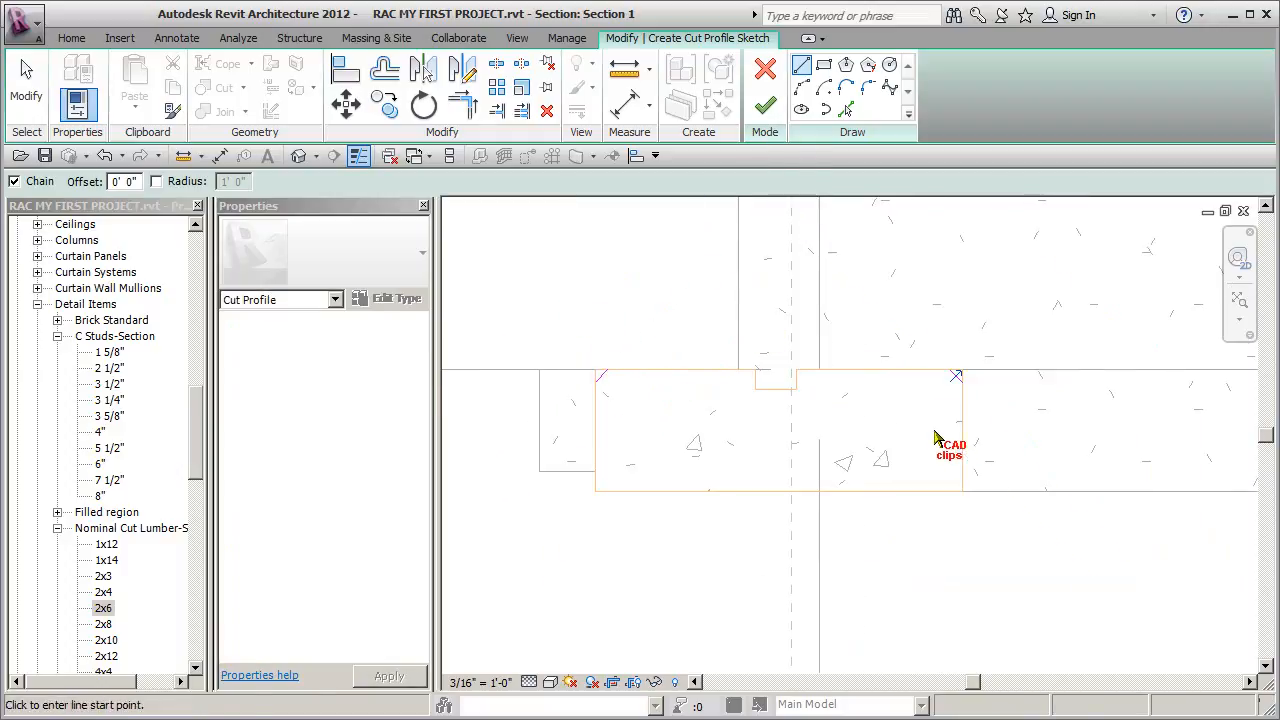
scroll(962, 402, up, 3)
key(Escape)
key(Escape)
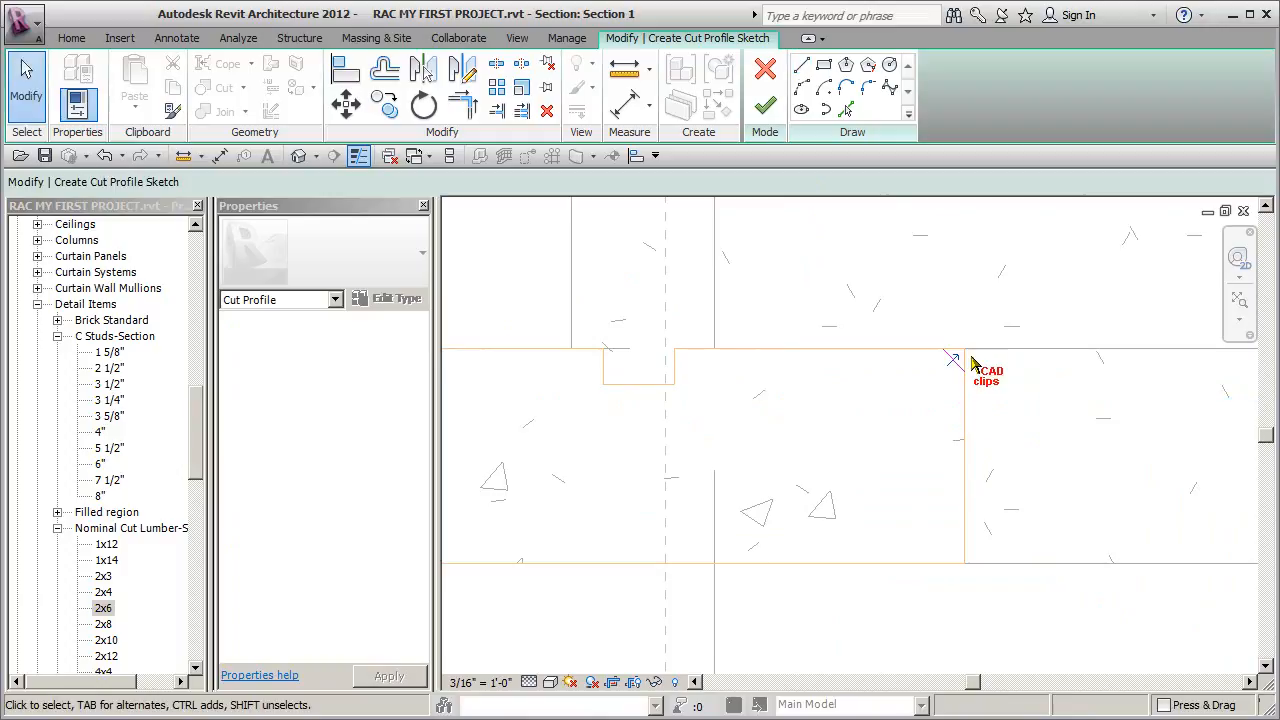
middle_drag(857, 425, 1109, 427)
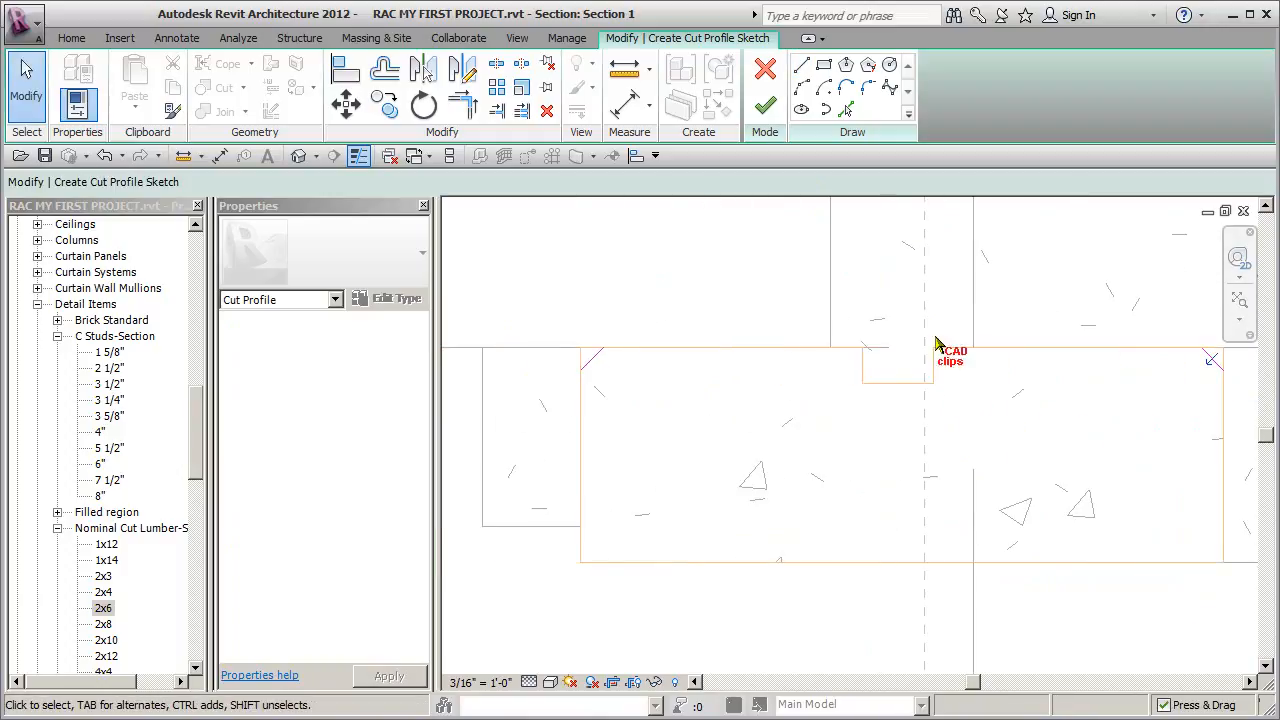
click(767, 107)
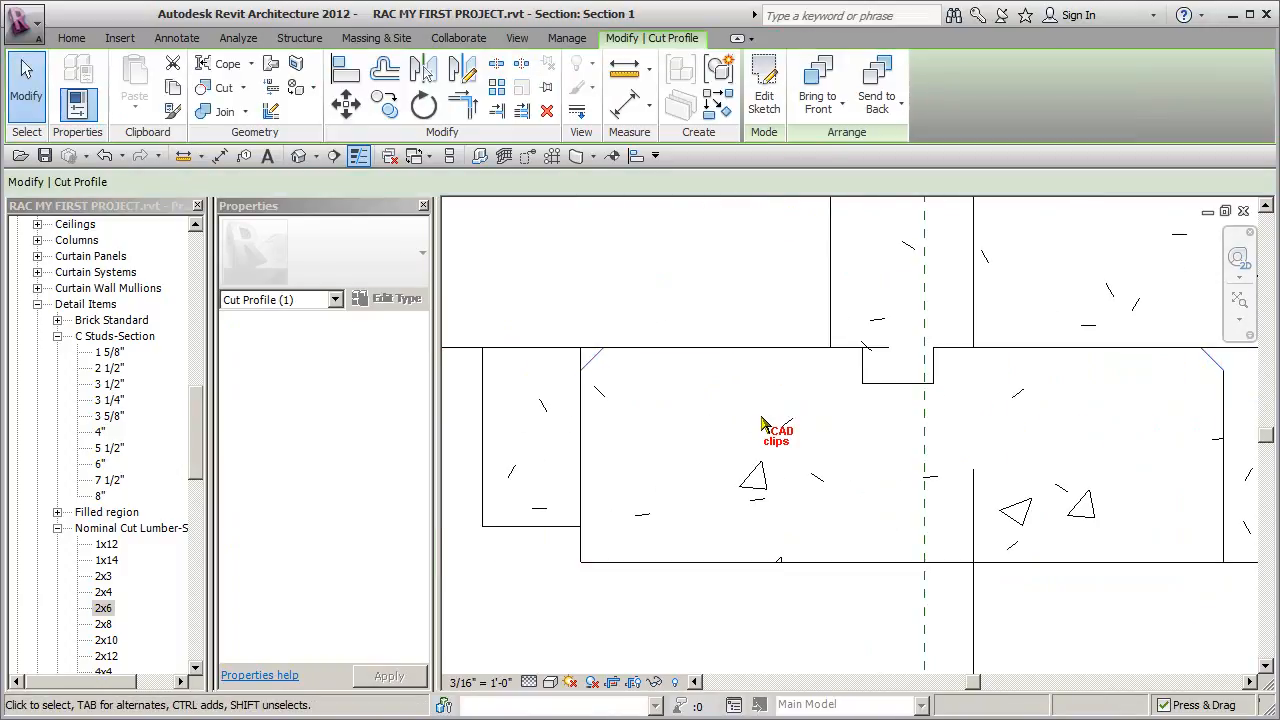
scroll(760, 420, down, 1)
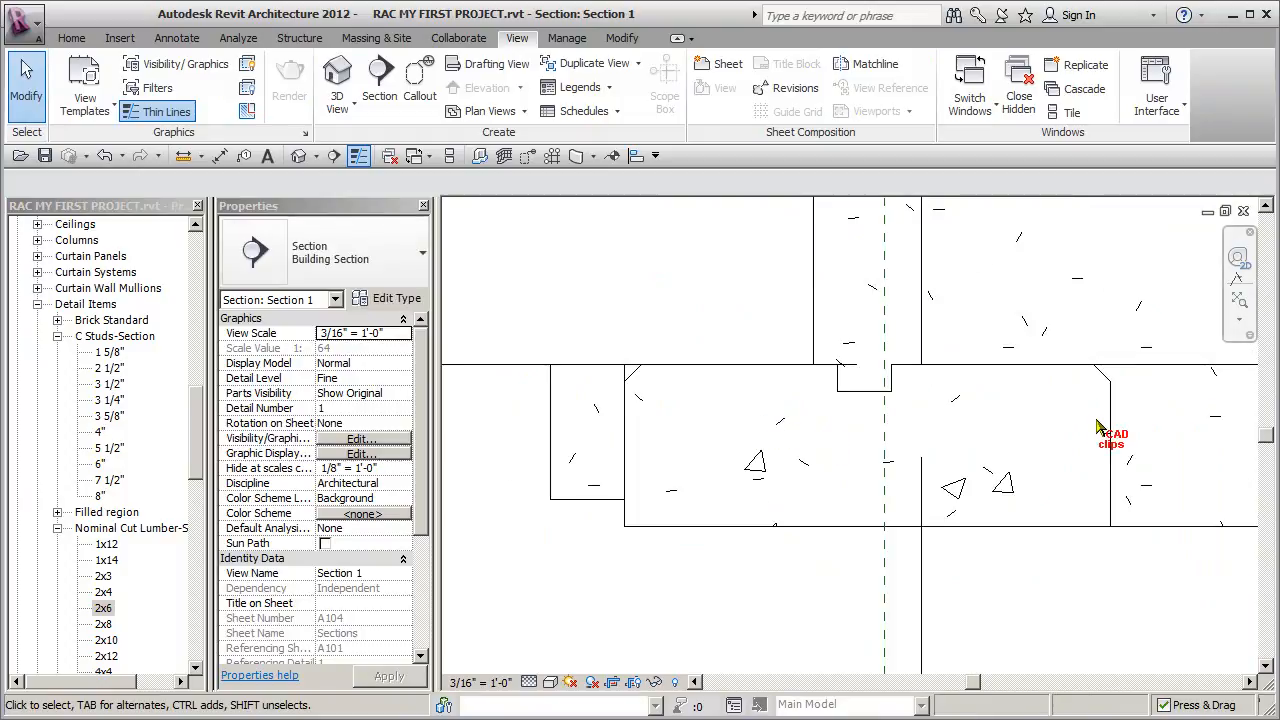
Hide the rectangular footing and the adjoining wall footing on either side of the chamfered footing in this view.
click(551, 413)
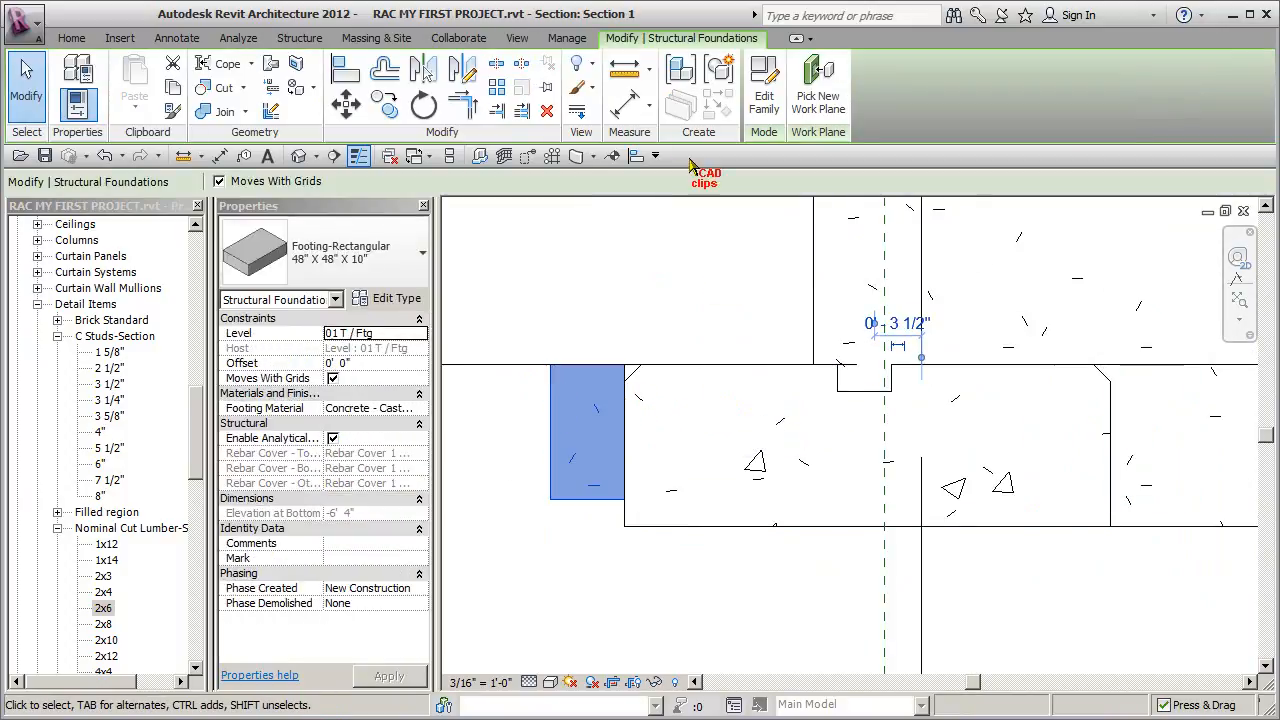
click(594, 67)
click(612, 172)
click(622, 371)
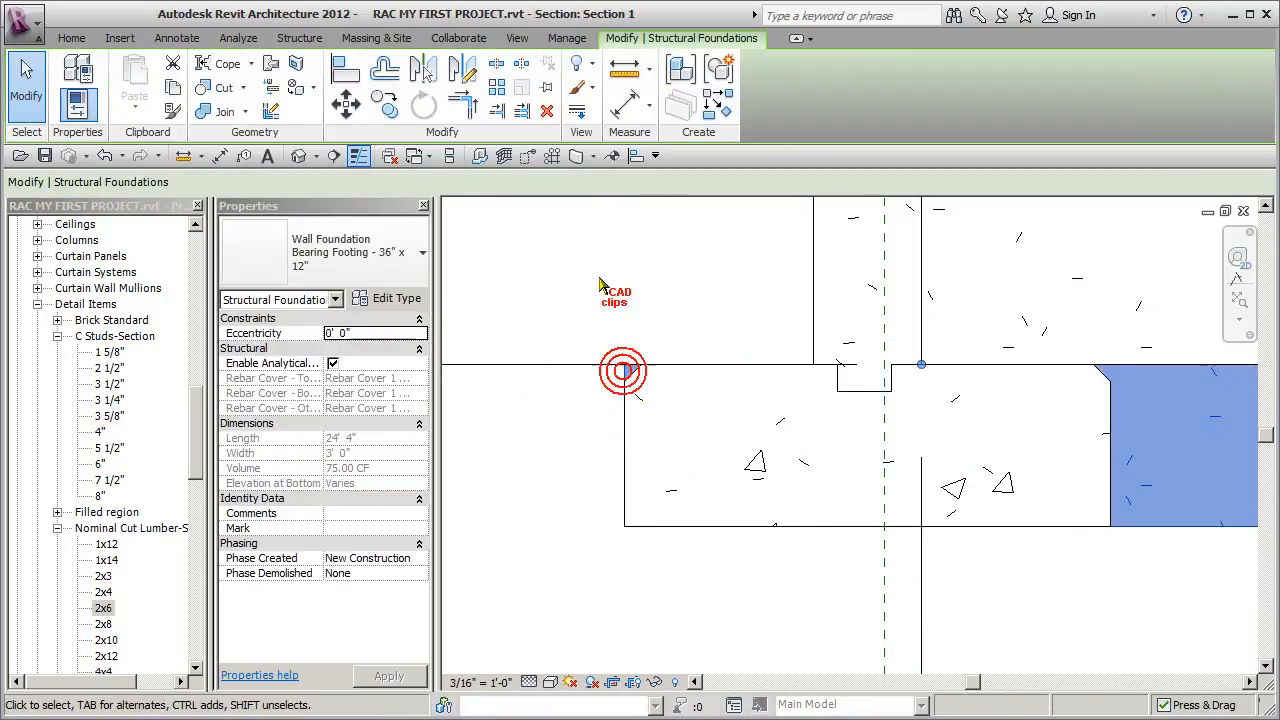
click(597, 62)
click(628, 95)
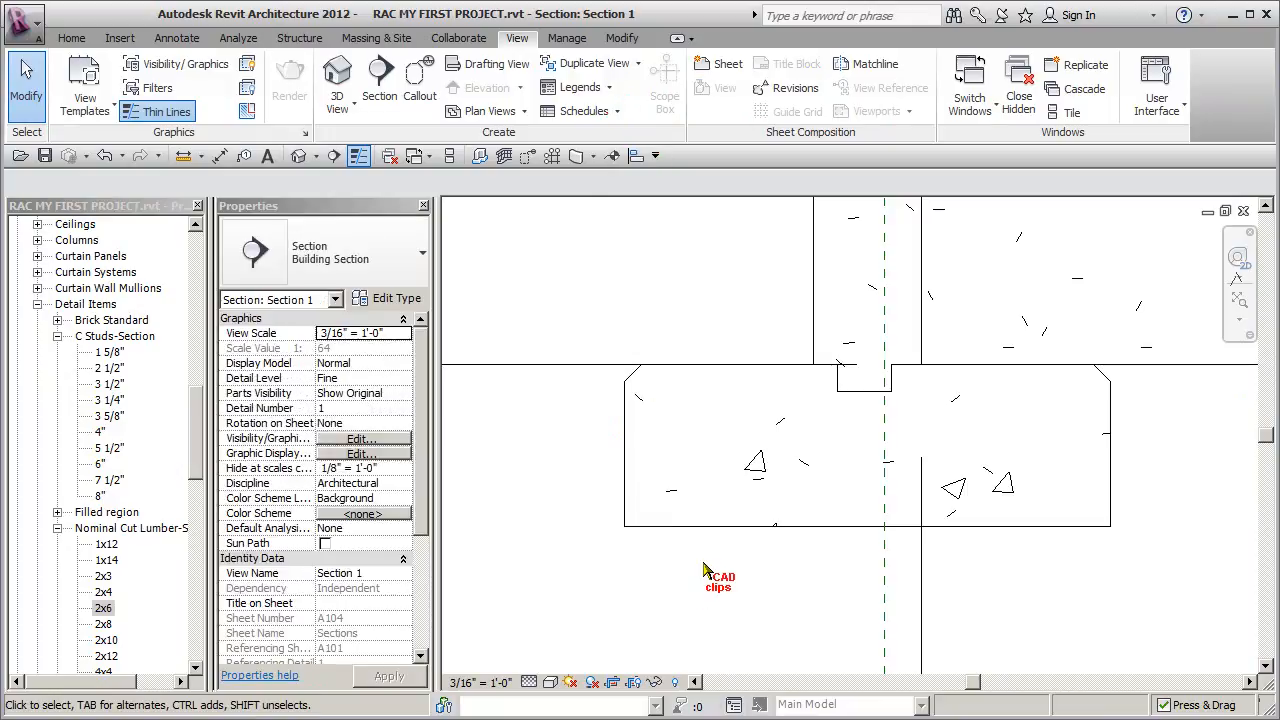
Reveal hidden elements, window-select around the palm trunk and long wall footing, unhide their elements and categories, and exit the reveal mode.
scroll(695, 530, down, 5)
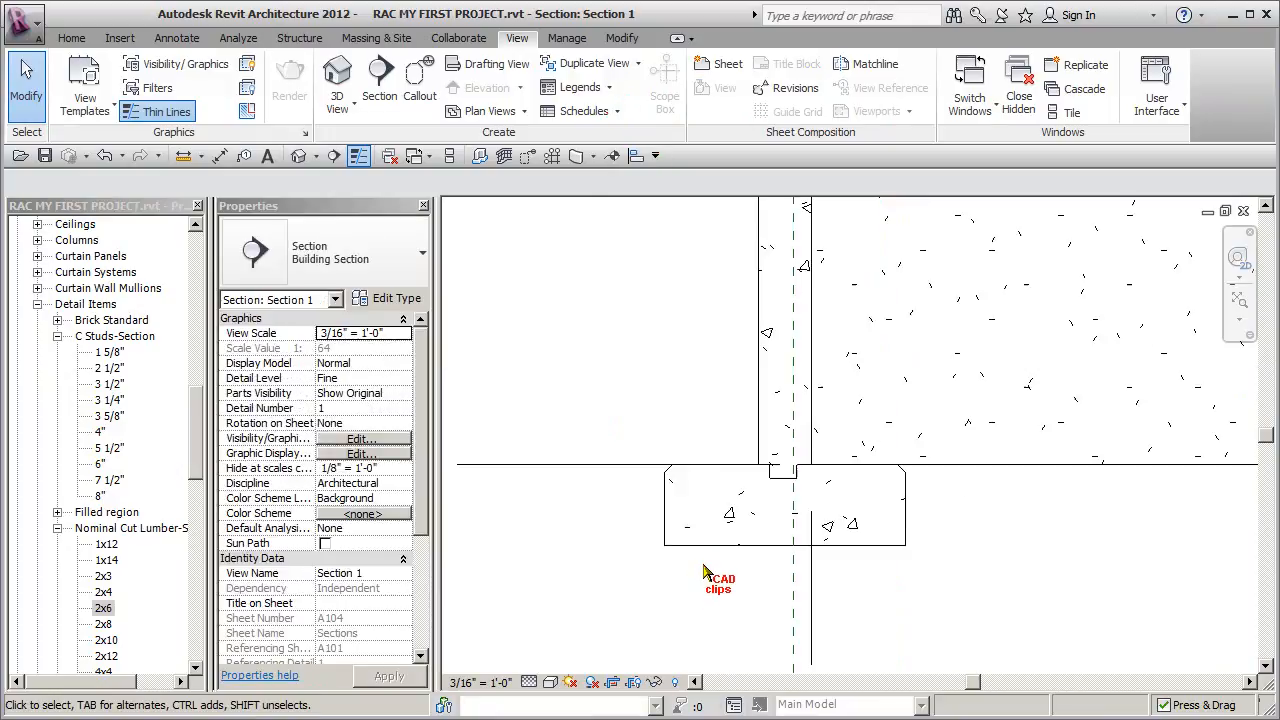
middle_drag(689, 503, 757, 418)
scroll(850, 395, down, 2)
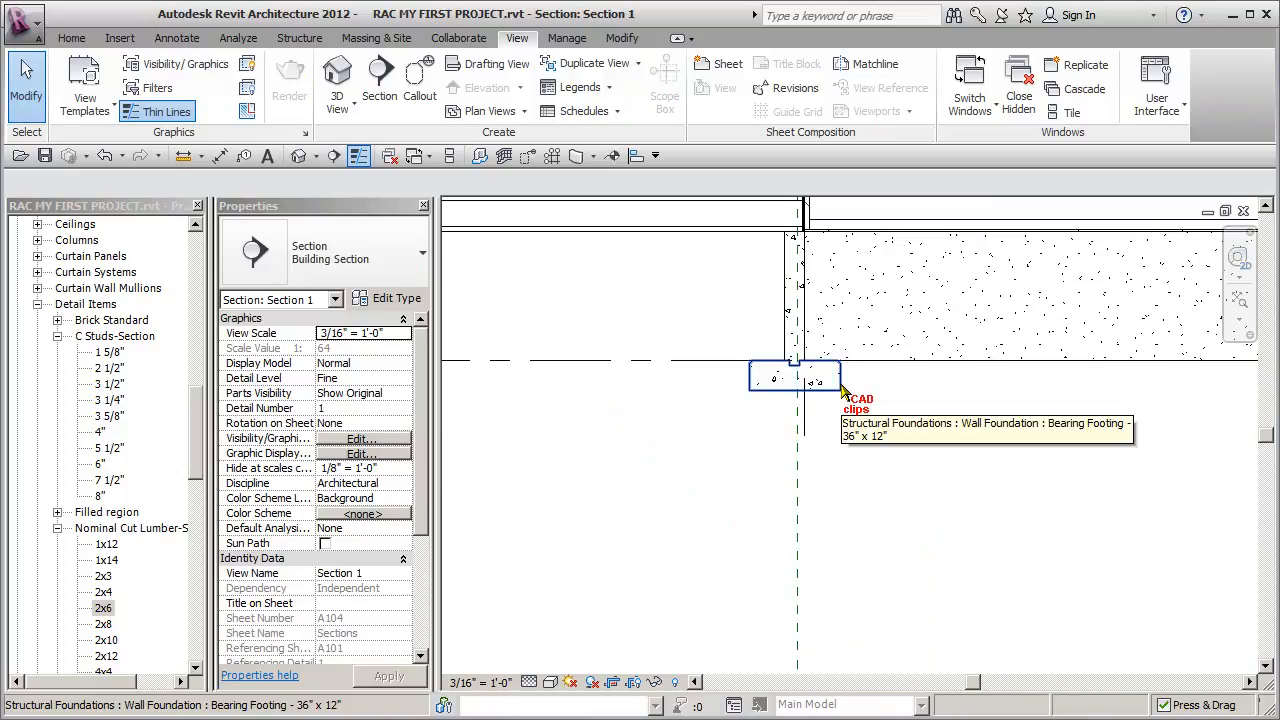
scroll(797, 360, up, 3)
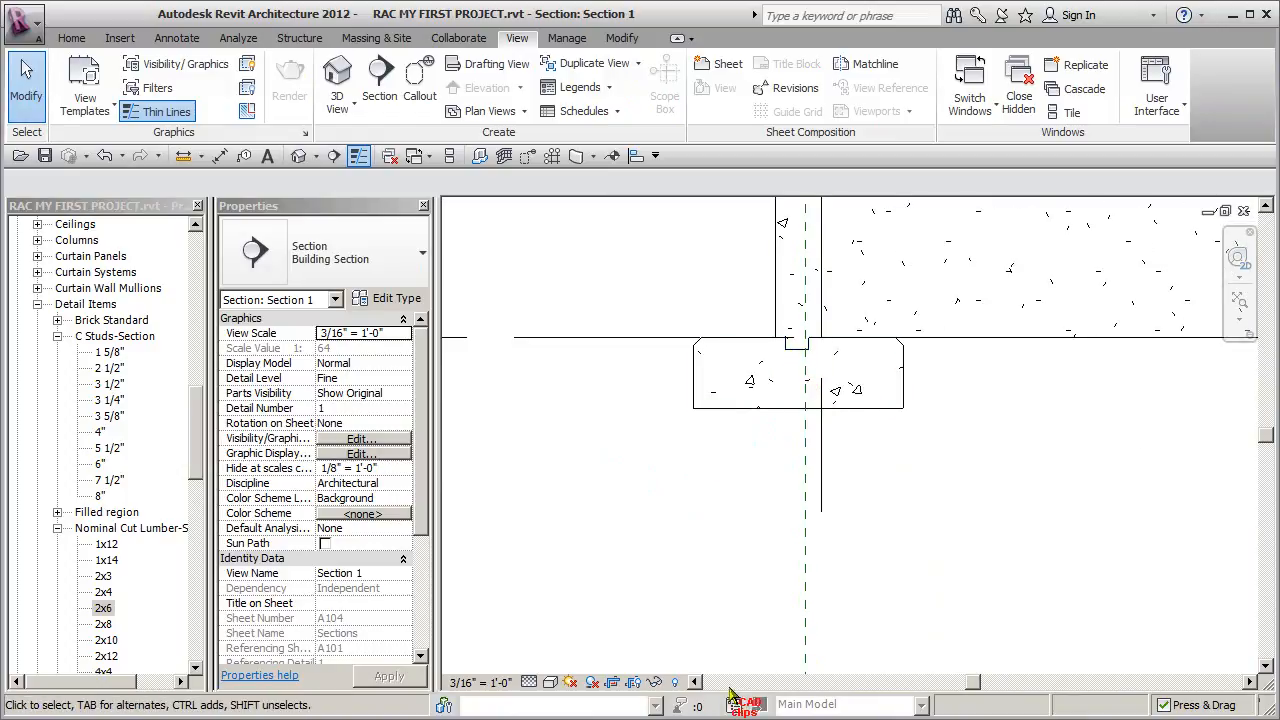
click(676, 682)
scroll(890, 485, down, 3)
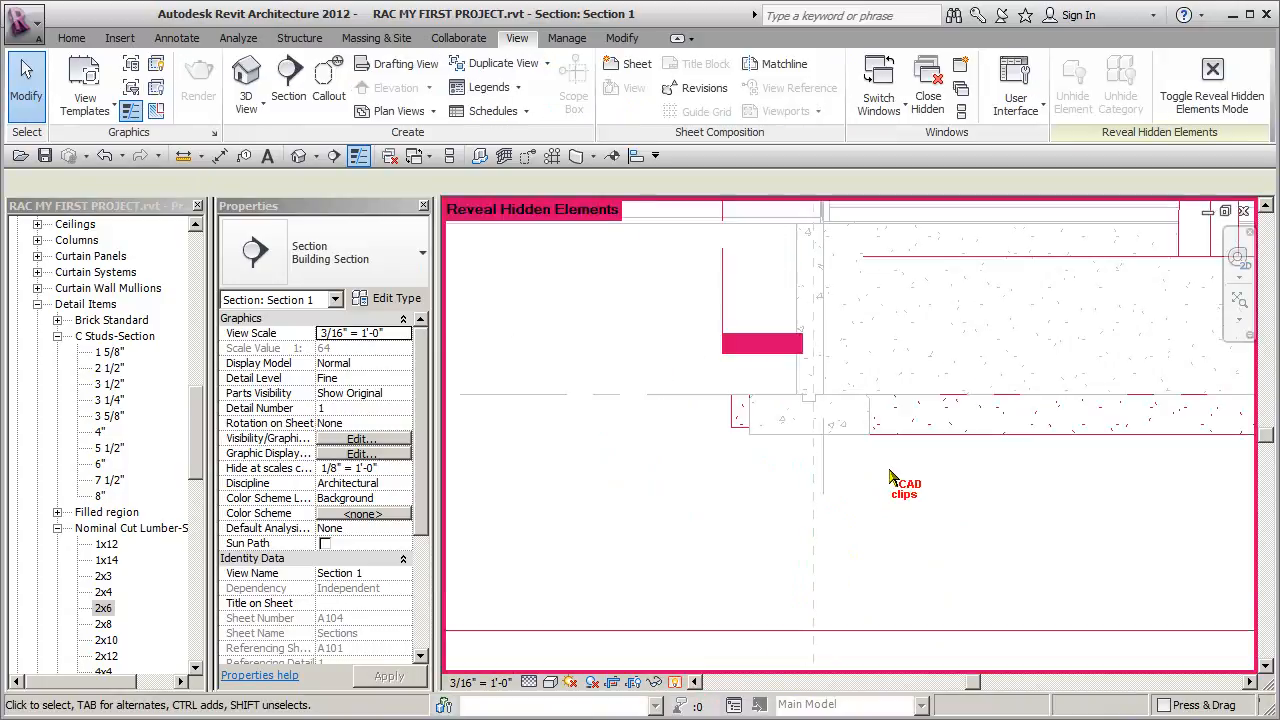
scroll(890, 485, down, 4)
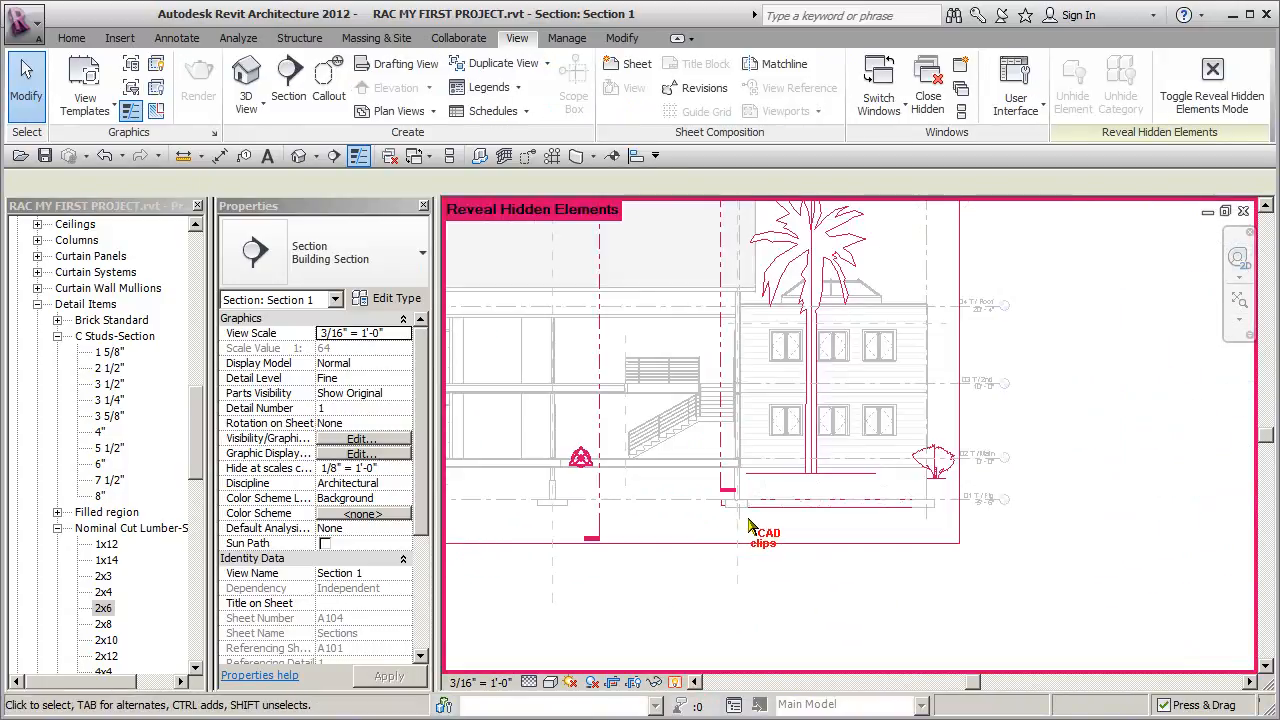
drag(873, 526, 869, 475)
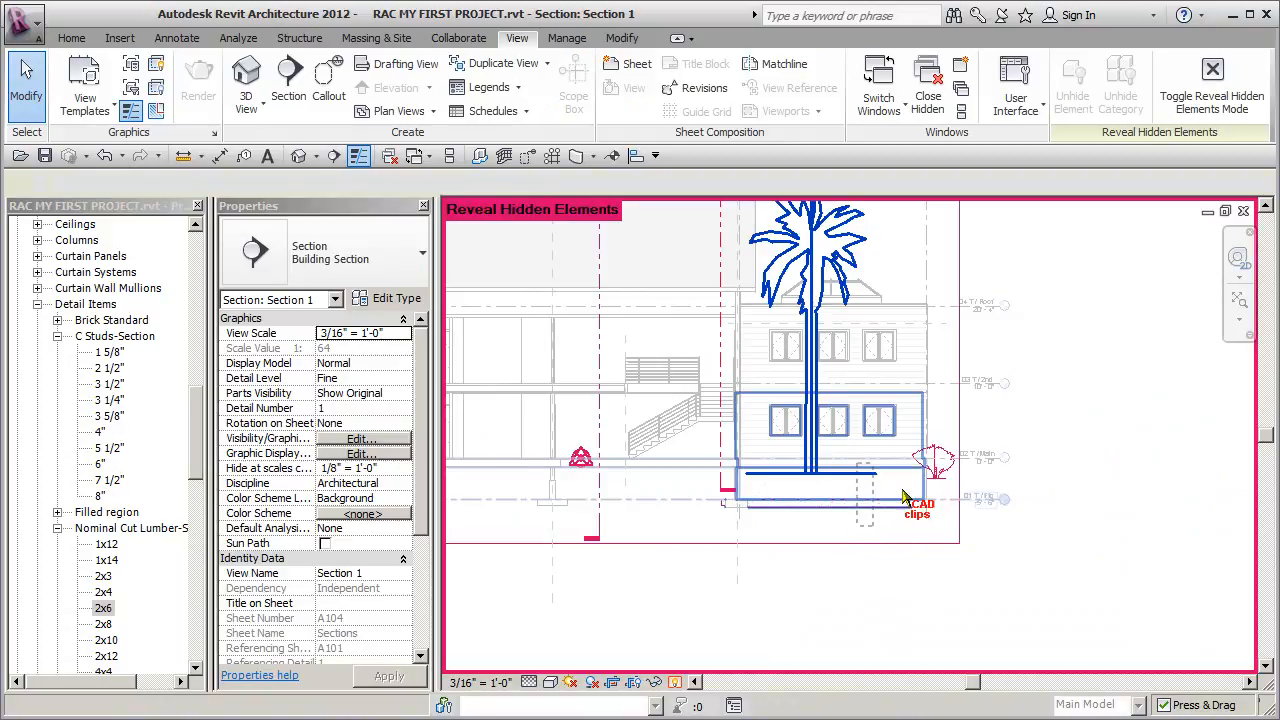
click(815, 113)
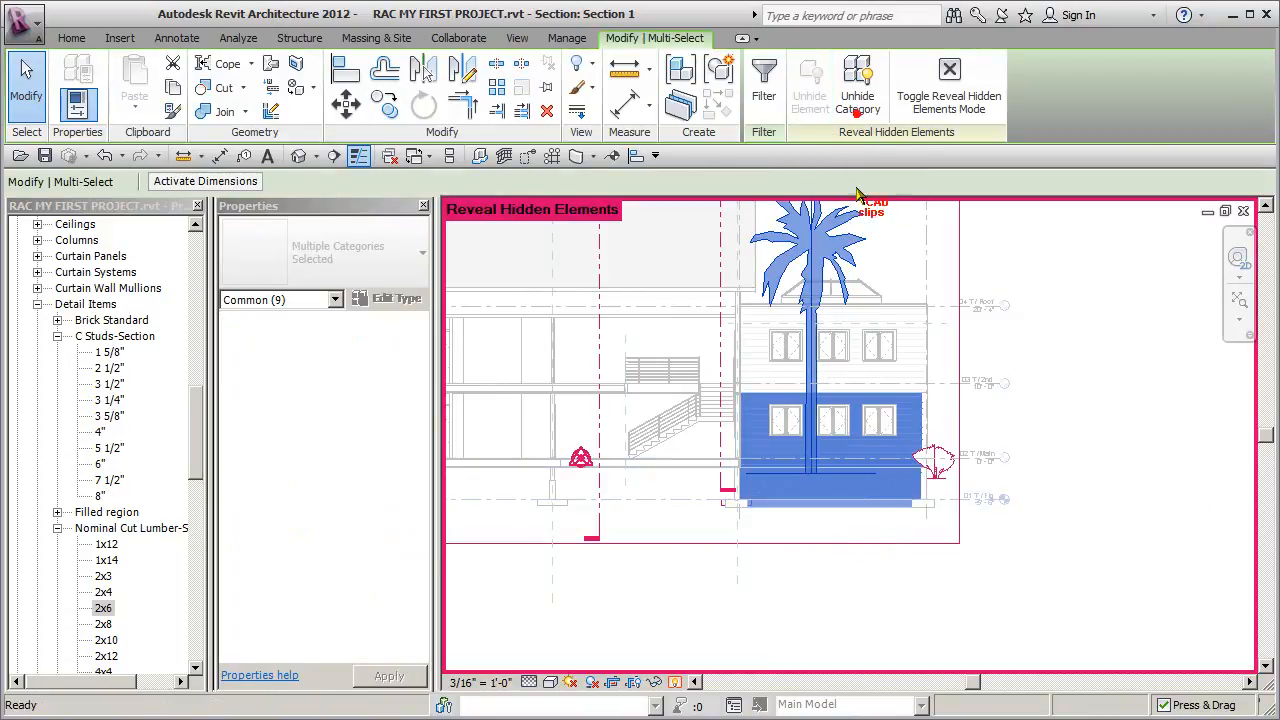
click(857, 113)
click(833, 566)
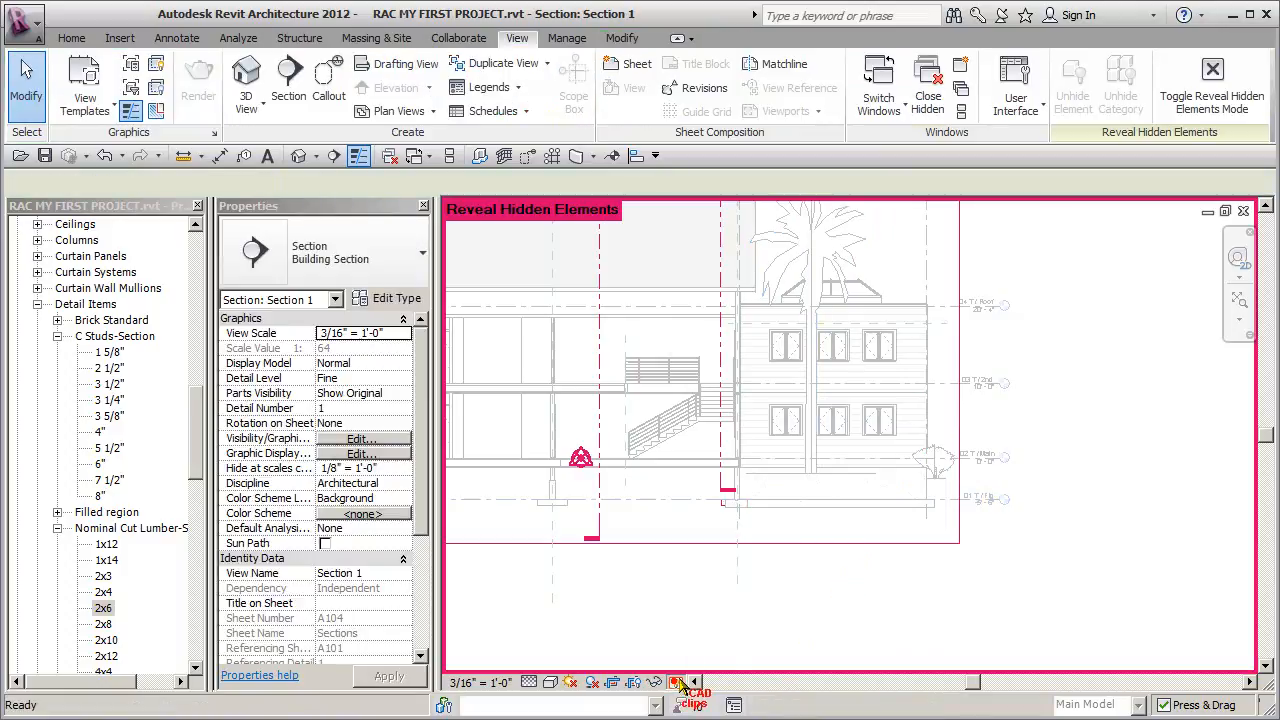
click(674, 682)
Hide the planting category in the section view using the palm tree.
middle_drag(740, 492, 844, 569)
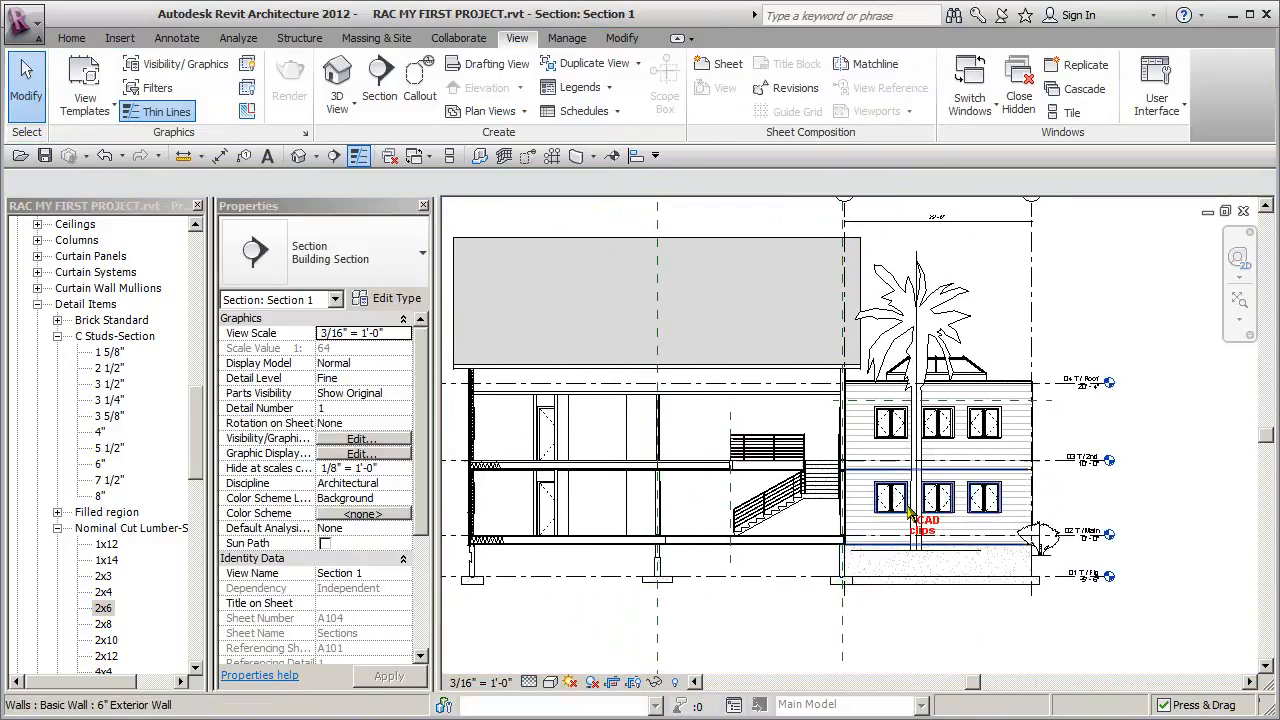
middle_drag(882, 505, 947, 518)
click(983, 293)
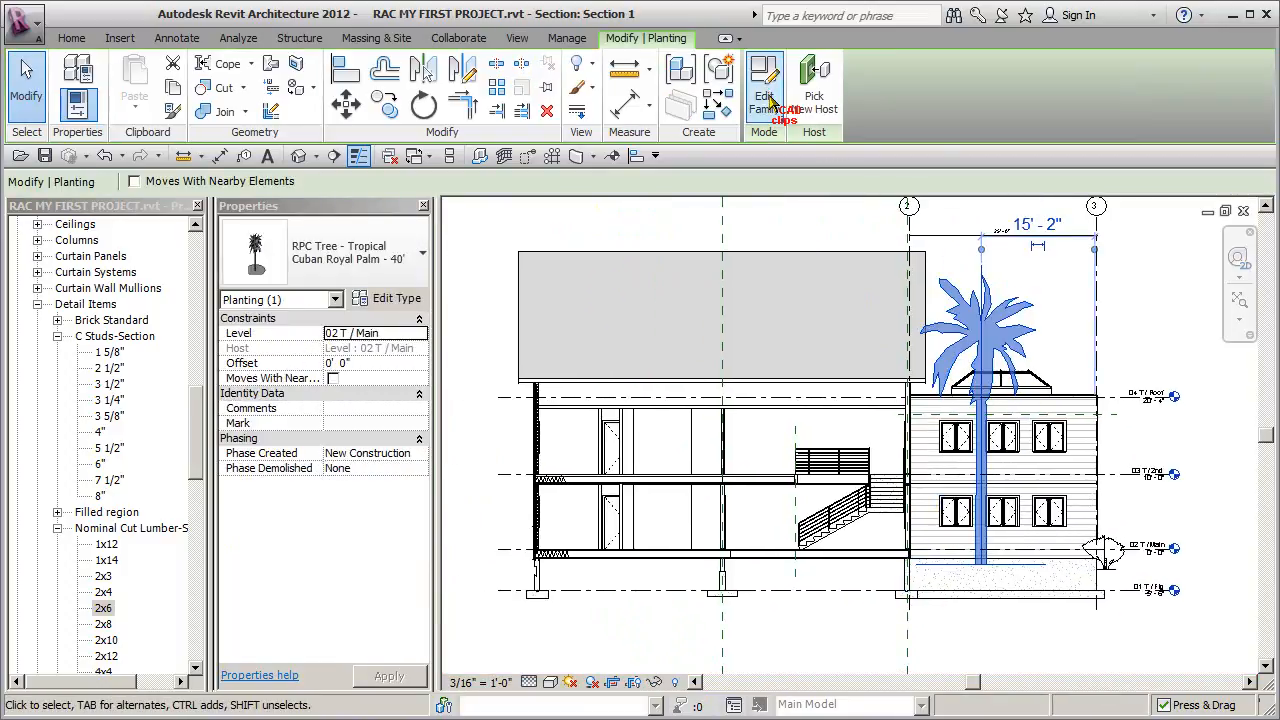
click(589, 64)
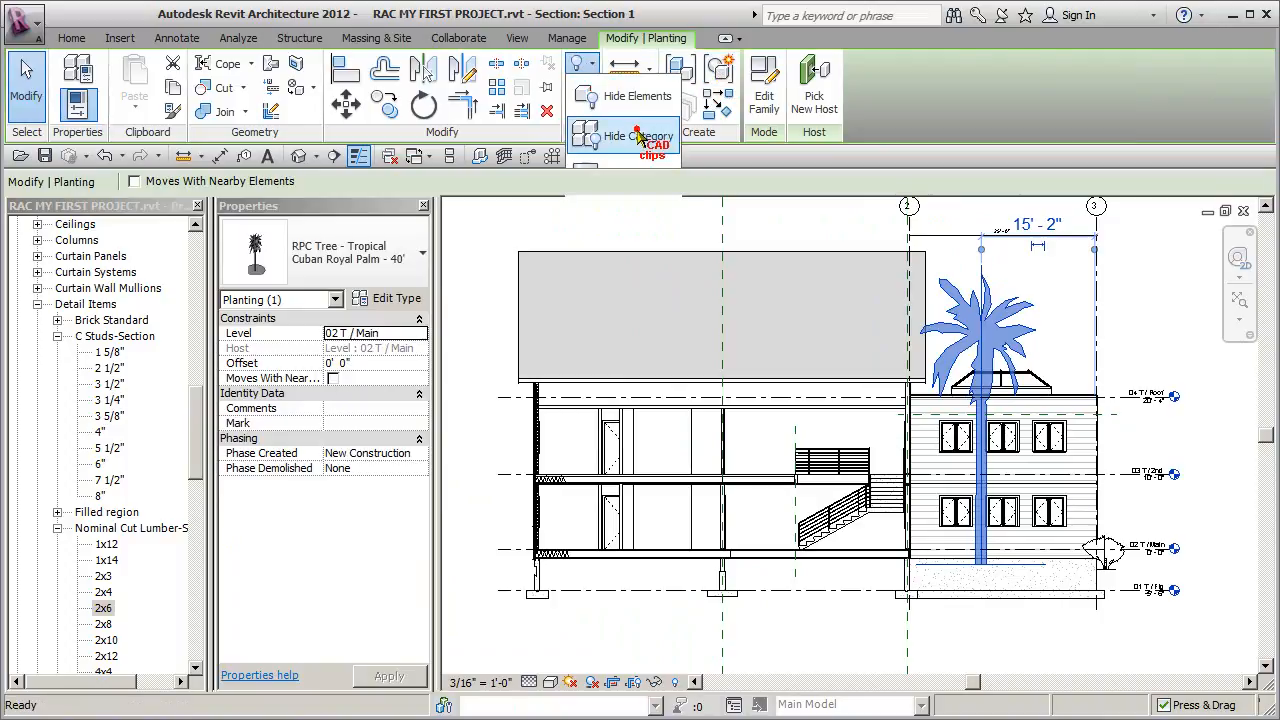
click(655, 134)
Delete the notch cut profile from the exterior foundation wall below the floor joist.
scroll(897, 596, up, 5)
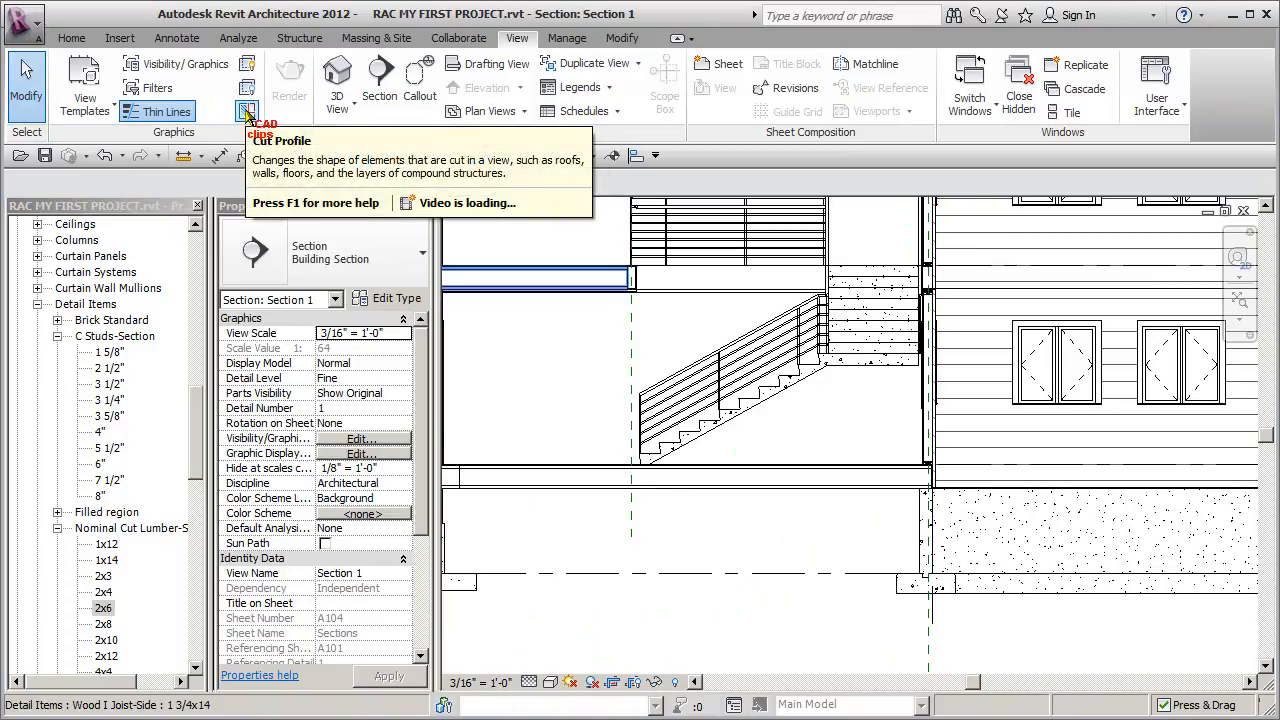
scroll(686, 450, down, 3)
middle_drag(680, 404, 1052, 533)
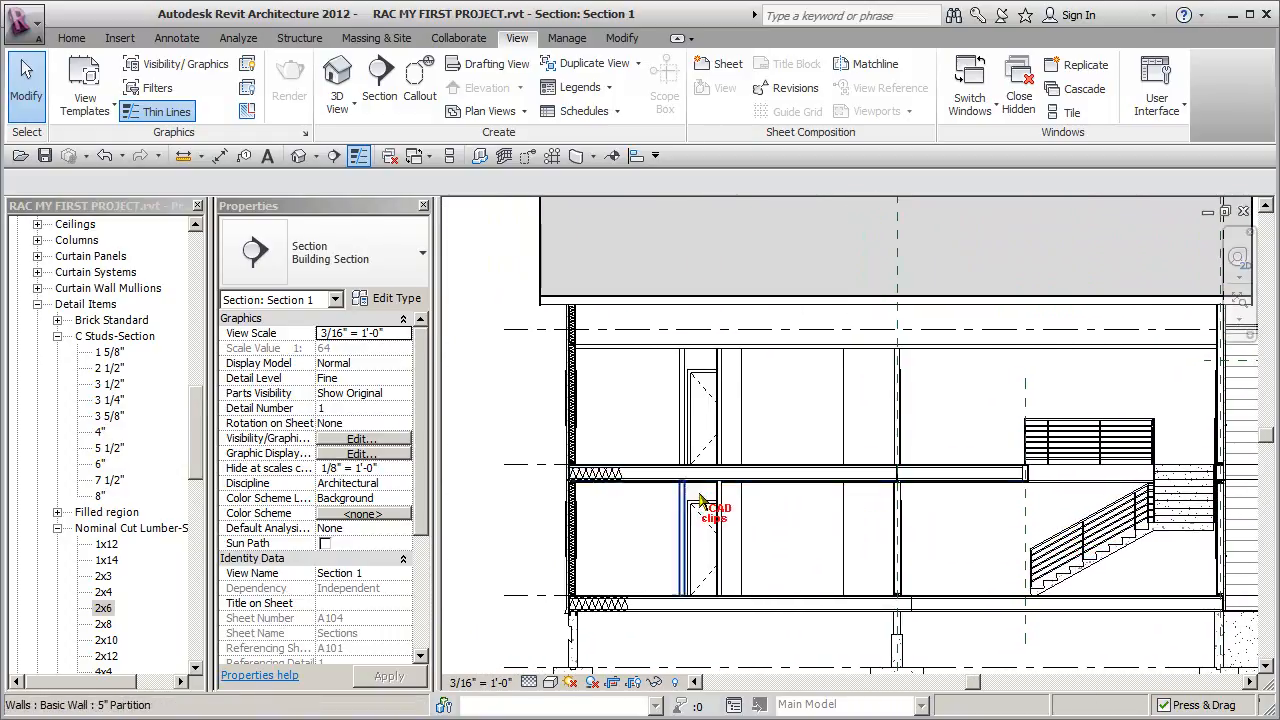
middle_drag(590, 556, 592, 491)
scroll(578, 580, up, 3)
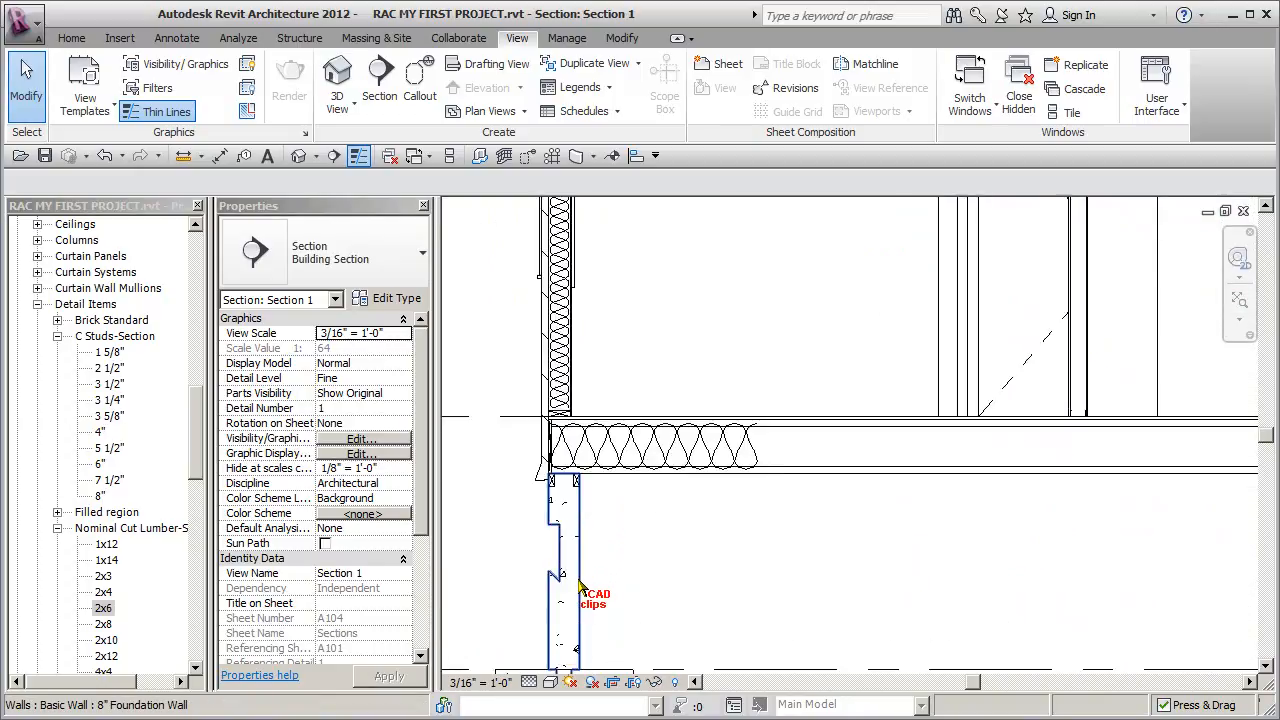
scroll(578, 590, up, 2)
click(546, 536)
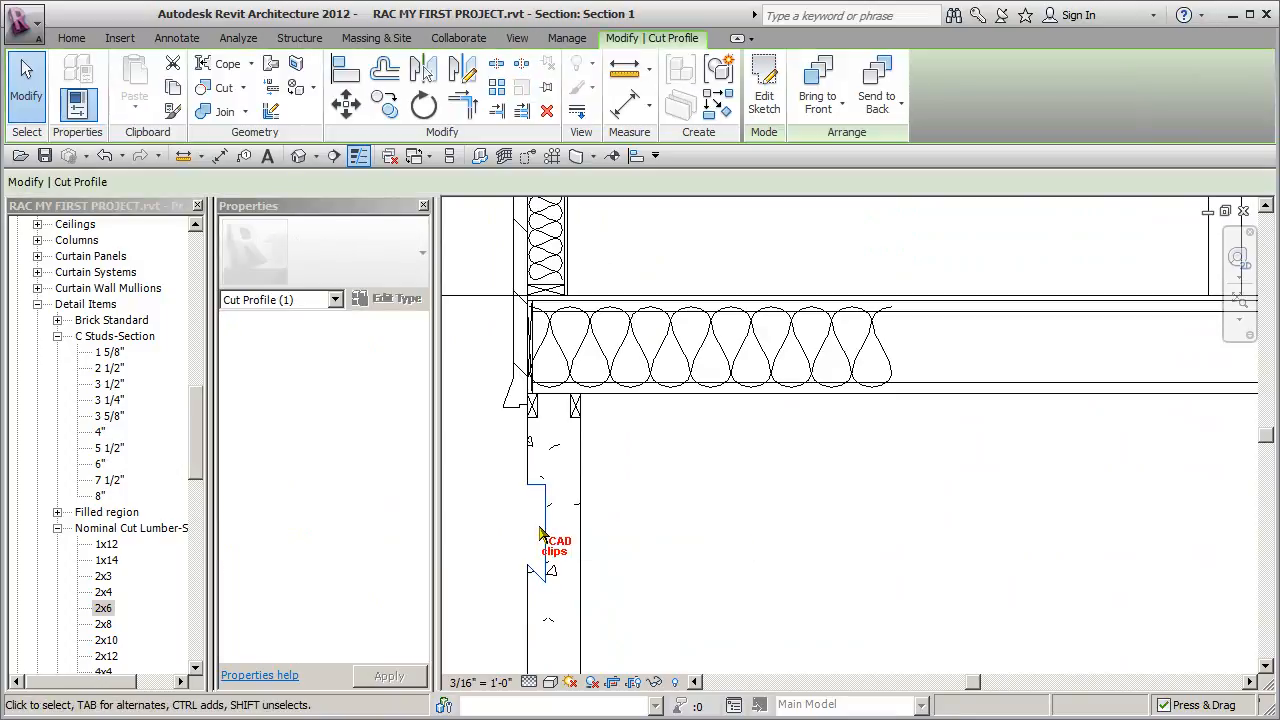
key(Escape)
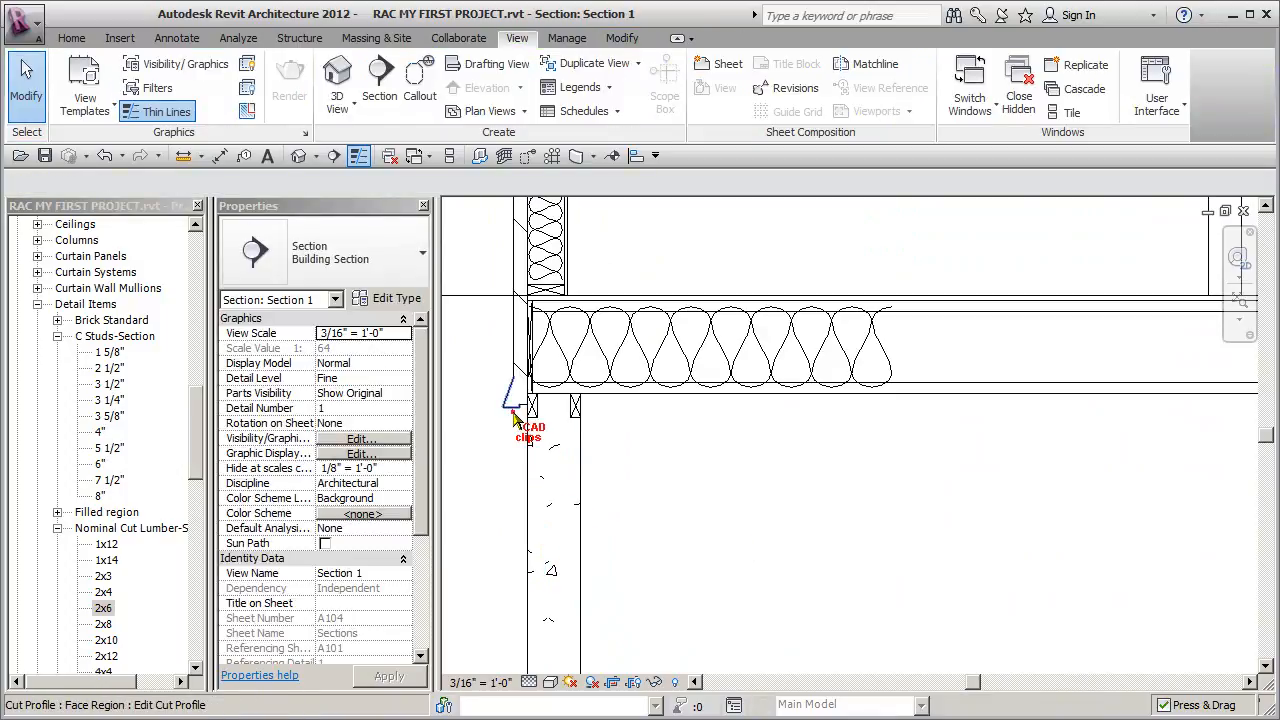
Check the siding's flared cut profile by selecting and deselecting it, and view the surrounding floors and footings.
click(513, 411)
click(643, 497)
scroll(643, 497, down, 5)
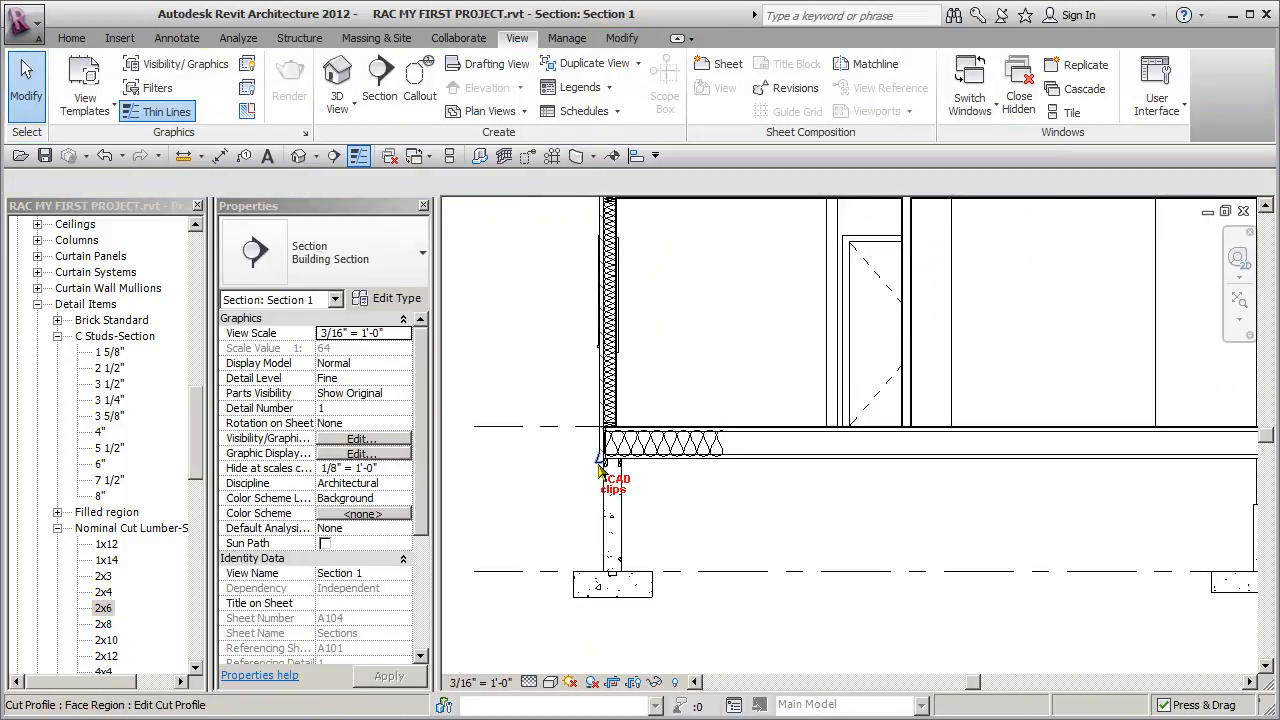
click(600, 468)
click(723, 503)
scroll(725, 502, down, 1)
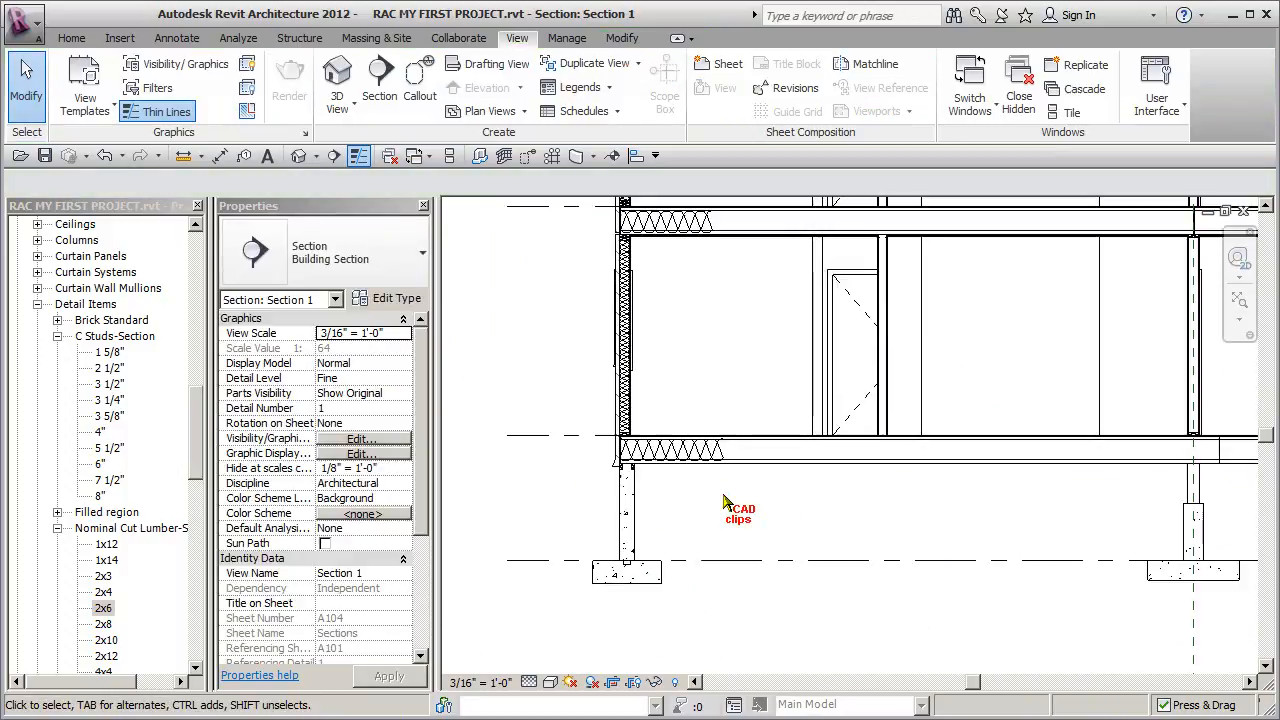
middle_drag(723, 497, 706, 512)
scroll(597, 490, down, 5)
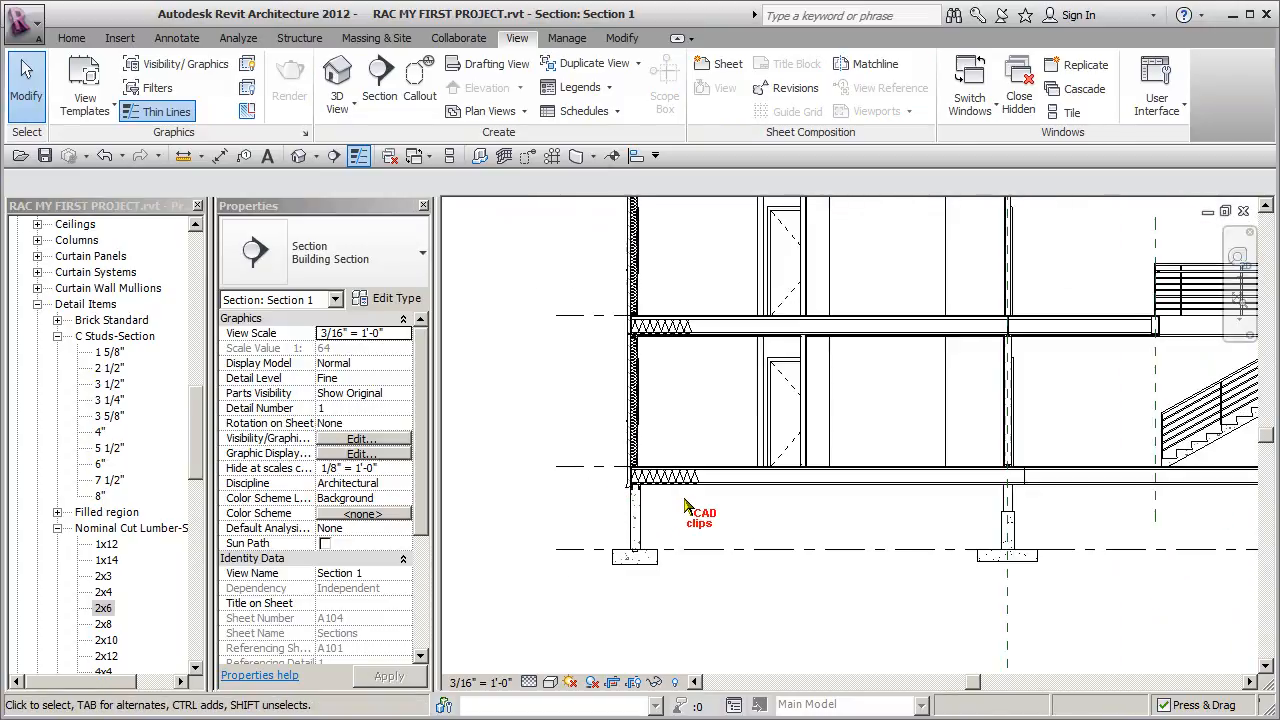